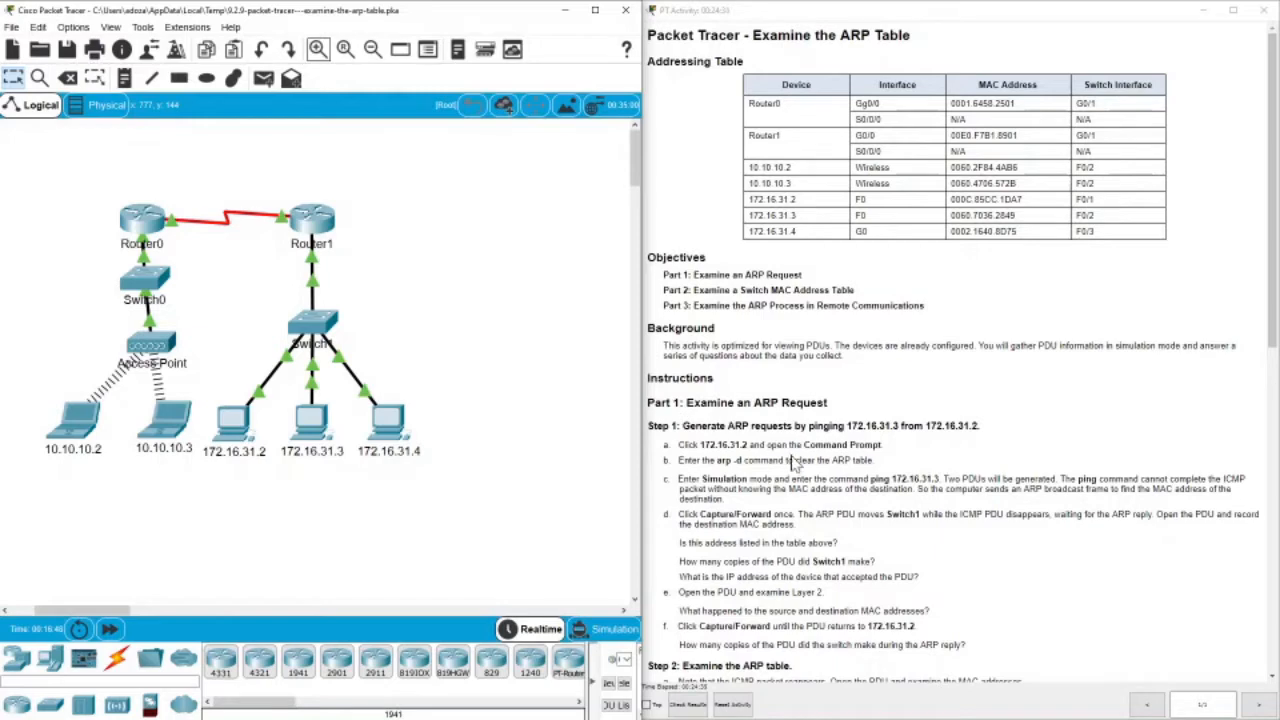
Open the Command Prompt of PC 172.16.31.2, keeping the Part 1 instructions readable.
{"action": "scroll", "coordinate": [1030, 400], "scroll_direction": "down", "scroll_amount": 3}
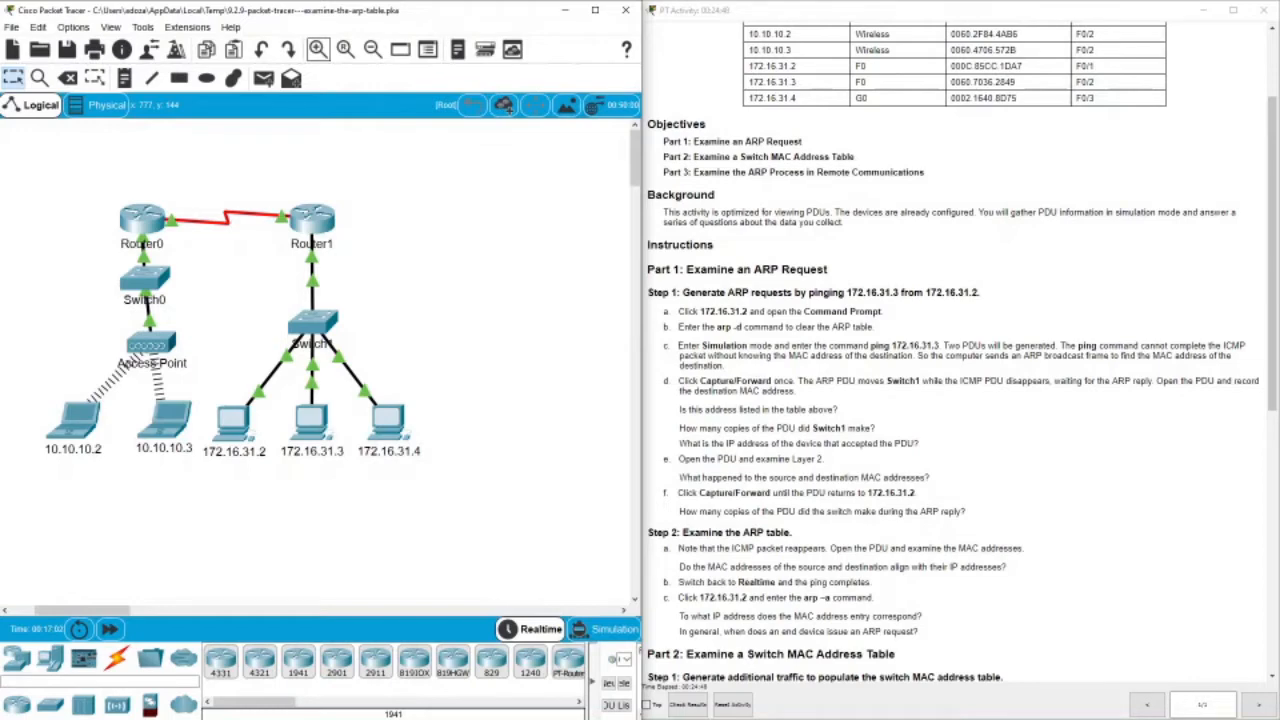
{"action": "left_click", "coordinate": [243, 434]}
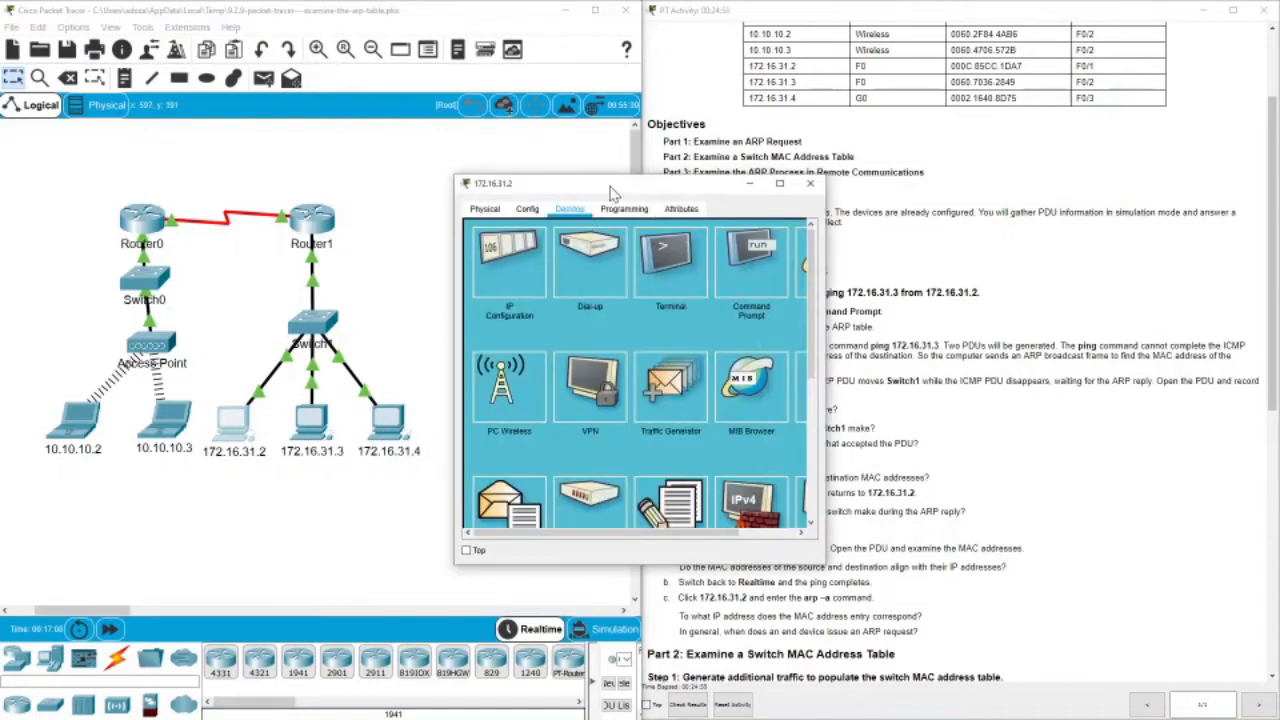
{"action": "left_click_drag", "start_coordinate": [610, 193], "coordinate": [435, 155]}
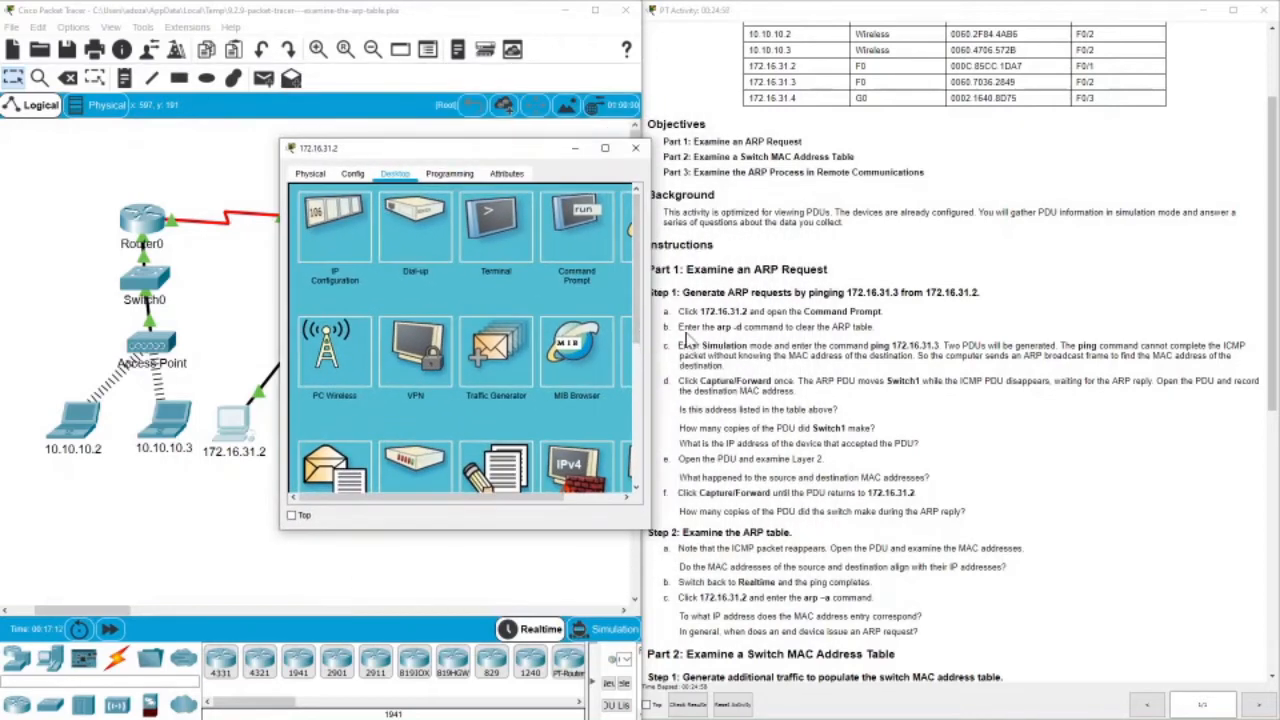
{"action": "left_click", "coordinate": [607, 283]}
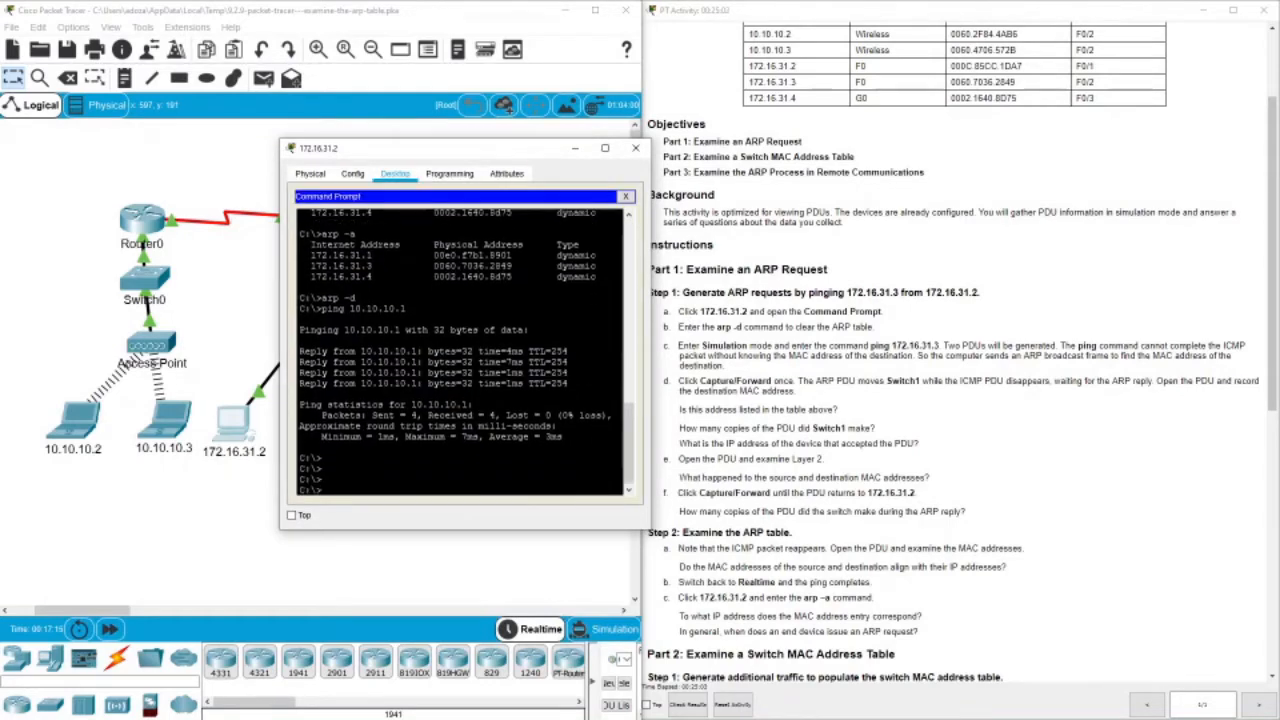
Push the old output out of view with blank prompt lines and clear the PC's ARP table with arp -d.
{"action": "key", "text": "Return"}
{"action": "key", "text": "Return"}
{"action": "key", "text": "Return"}
{"action": "key", "text": "Return"}
{"action": "key", "text": "Return"}
{"action": "key", "text": "Return"}
{"action": "key", "text": "Return"}
{"action": "key", "text": "Return"}
{"action": "key", "text": "Return"}
{"action": "key", "text": "Return"}
{"action": "key", "text": "Return"}
{"action": "key", "text": "Return"}
{"action": "key", "text": "Return"}
{"action": "key", "text": "Return"}
{"action": "key", "text": "Return"}
{"action": "key", "text": "Return"}
{"action": "key", "text": "Return"}
{"action": "key", "text": "Return"}
{"action": "key", "text": "Return"}
{"action": "key", "text": "Return"}
{"action": "key", "text": "Return"}
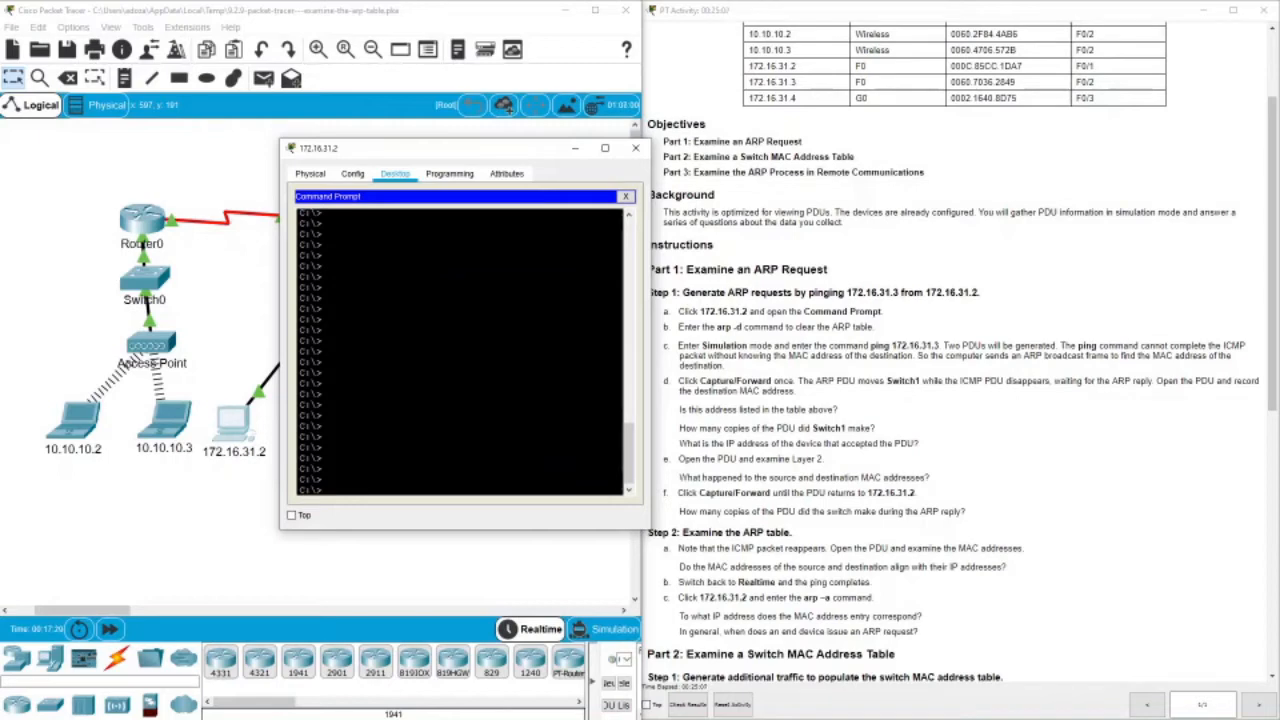
{"action": "type", "text": "arp "}
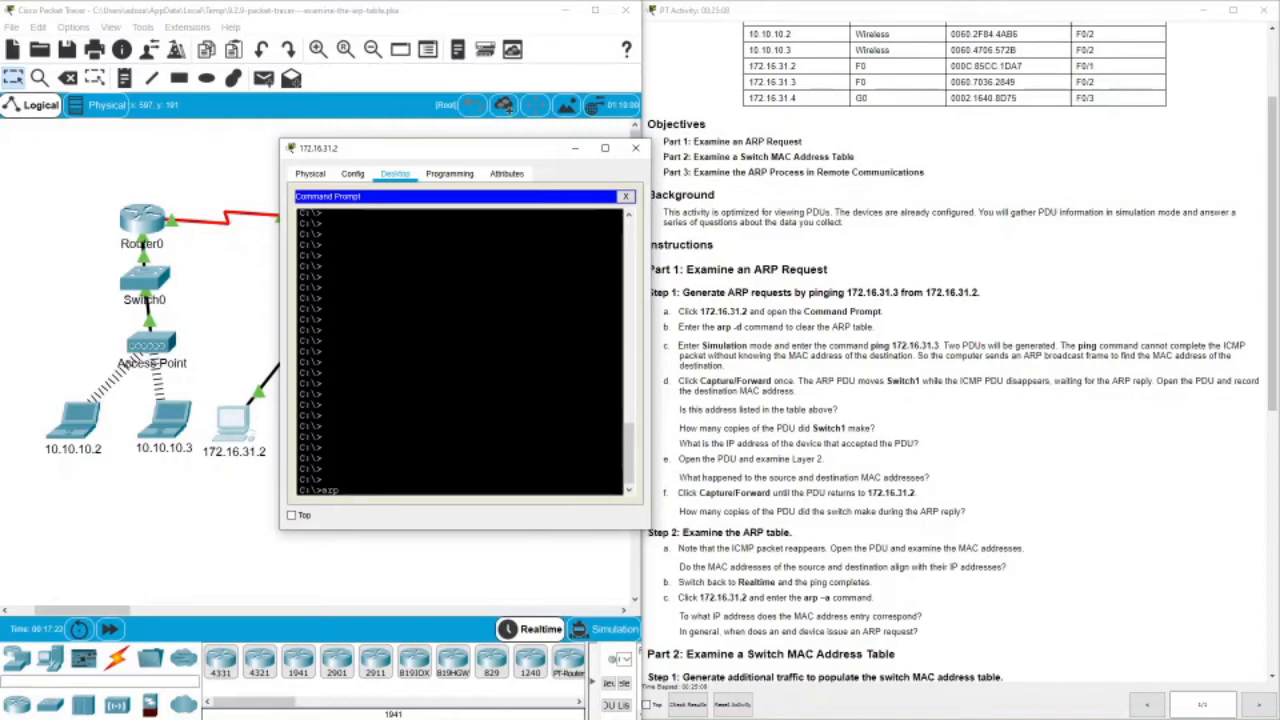
{"action": "type", "text": "-d"}
{"action": "key", "text": "Return"}
Display the ARP table of 172.16.31.2 with arp -a to check that it was cleared.
{"action": "key", "text": "Return"}
{"action": "key", "text": "Return"}
{"action": "key", "text": "Return"}
{"action": "type", "text": "arp -a"}
{"action": "key", "text": "Return"}
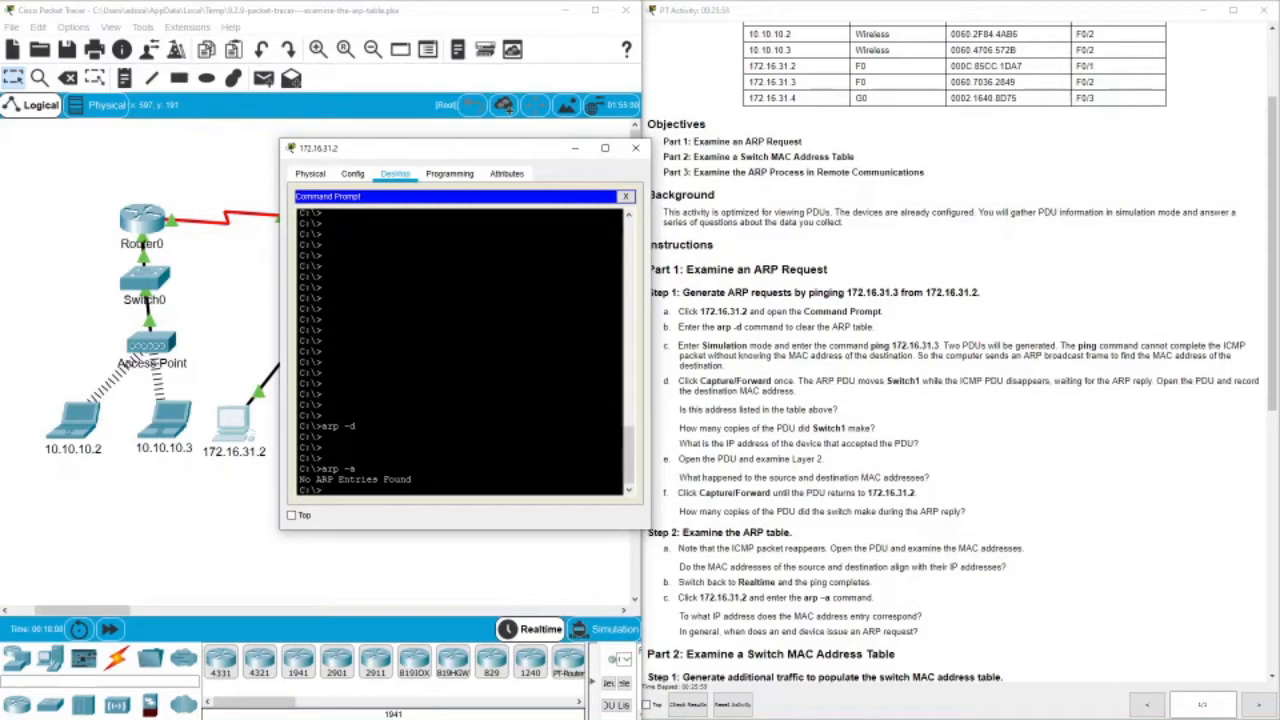
Switch to Simulation mode and fit the whole topology beside the event list.
{"action": "left_click_drag", "start_coordinate": [453, 152], "coordinate": [760, 65]}
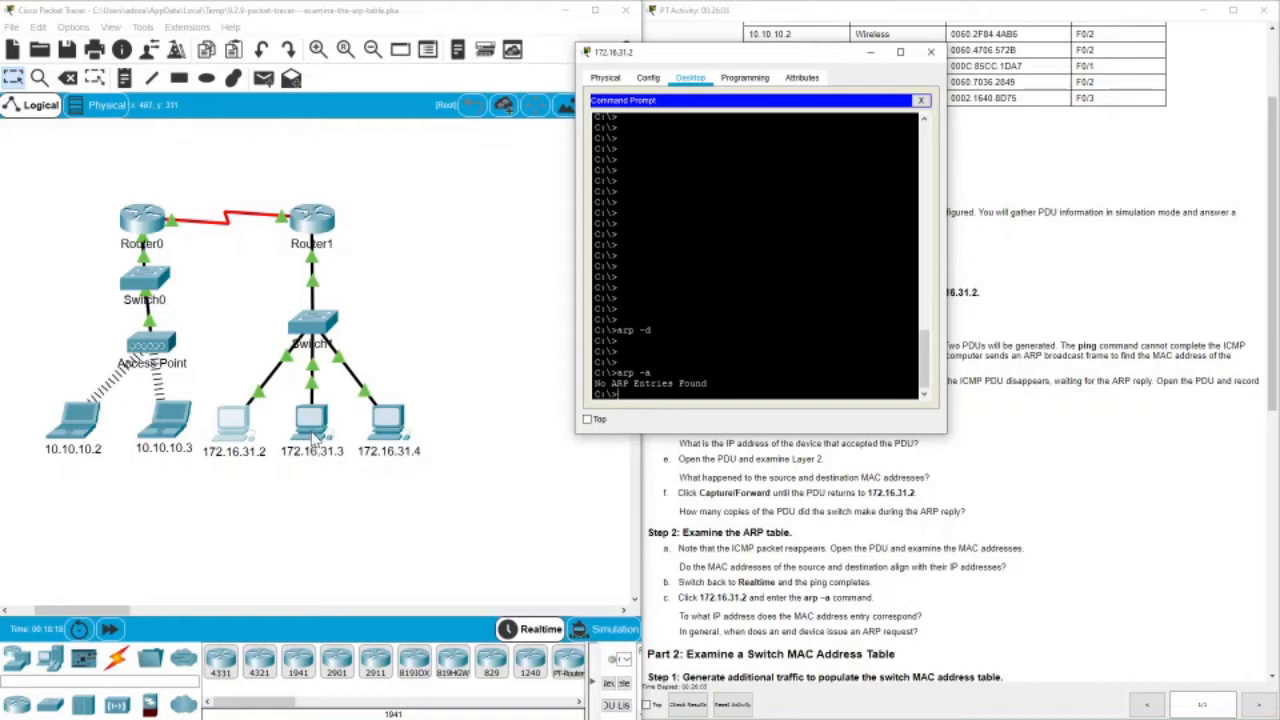
{"action": "left_click", "coordinate": [607, 630]}
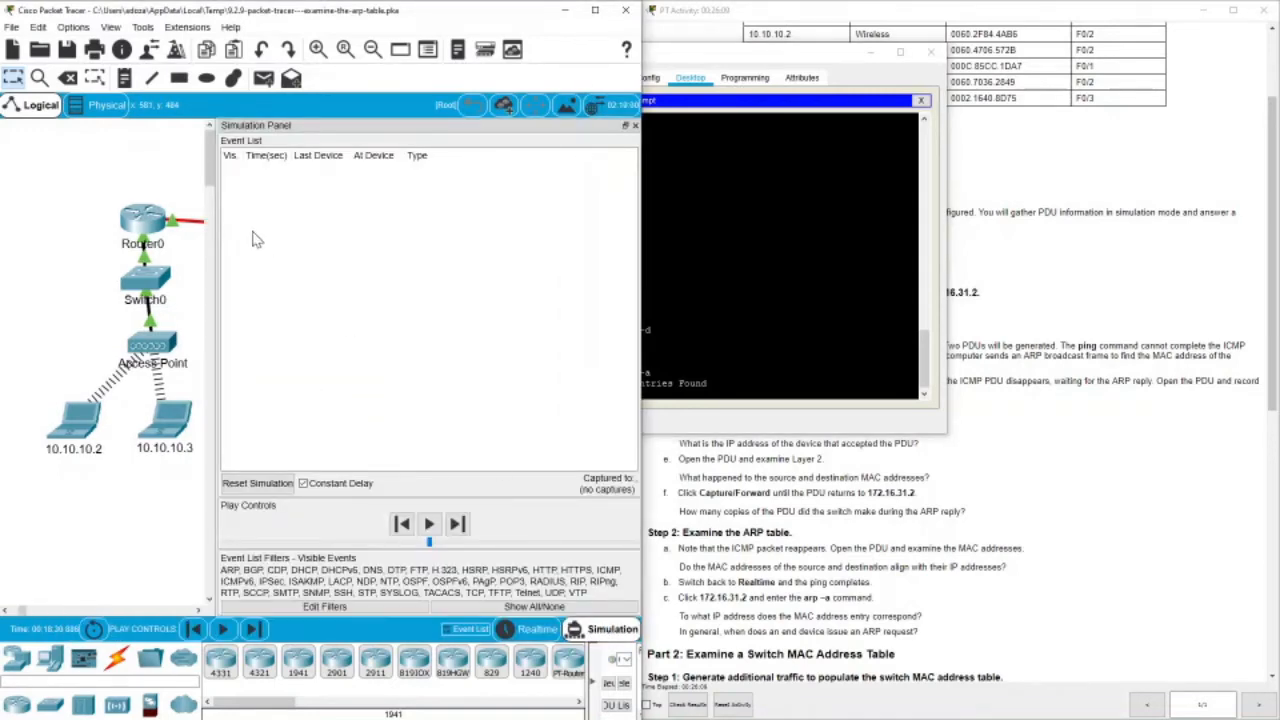
{"action": "left_click_drag", "start_coordinate": [216, 218], "coordinate": [262, 222]}
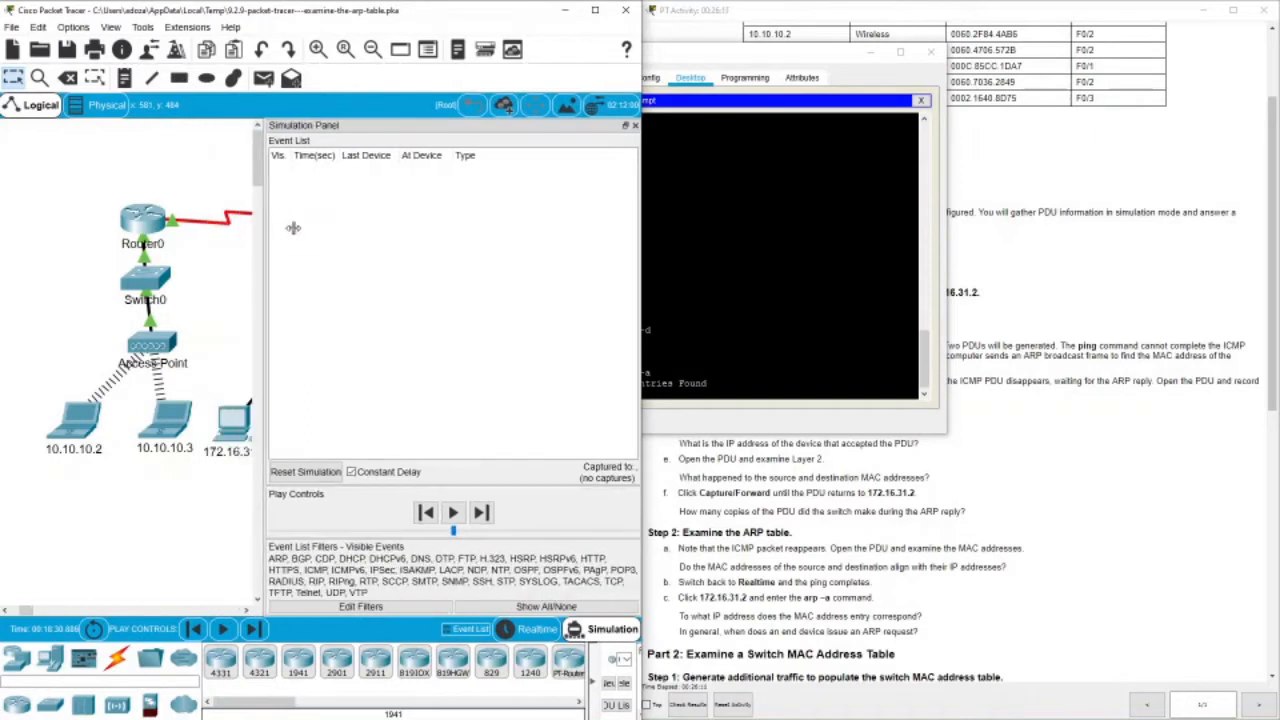
{"action": "left_click", "coordinate": [246, 610]}
{"action": "left_click", "coordinate": [372, 50]}
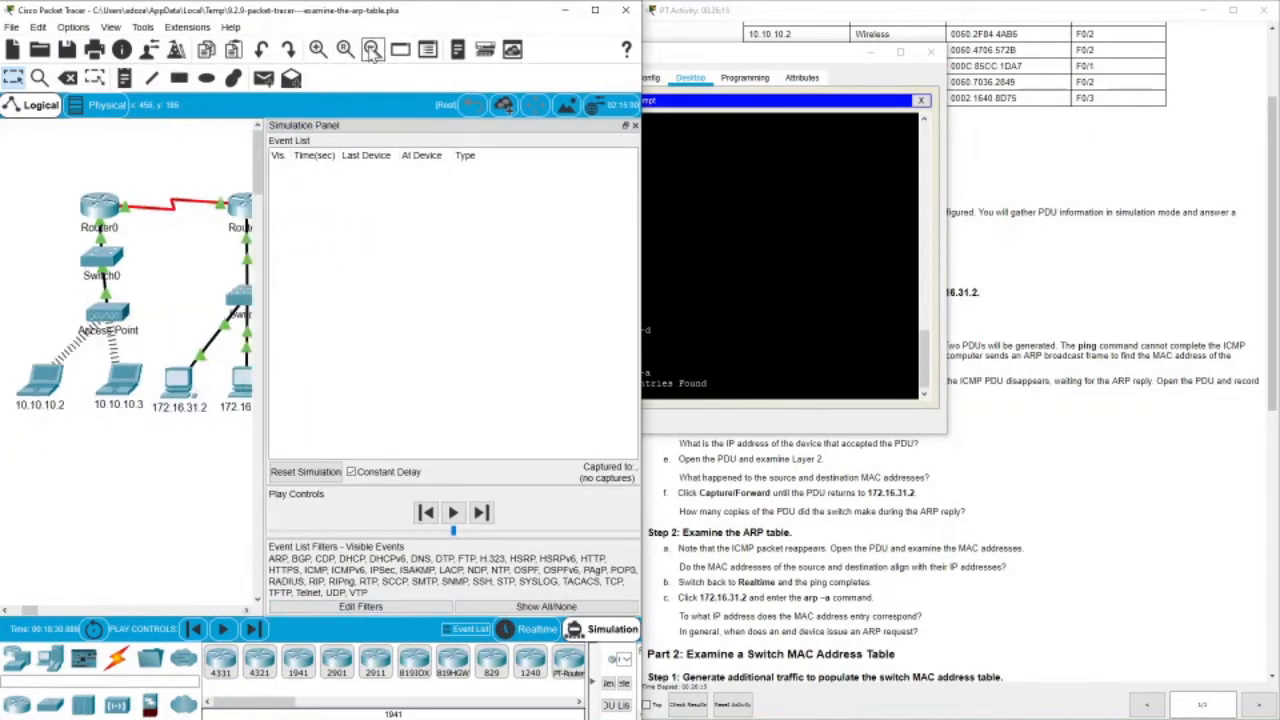
{"action": "left_click", "coordinate": [246, 610]}
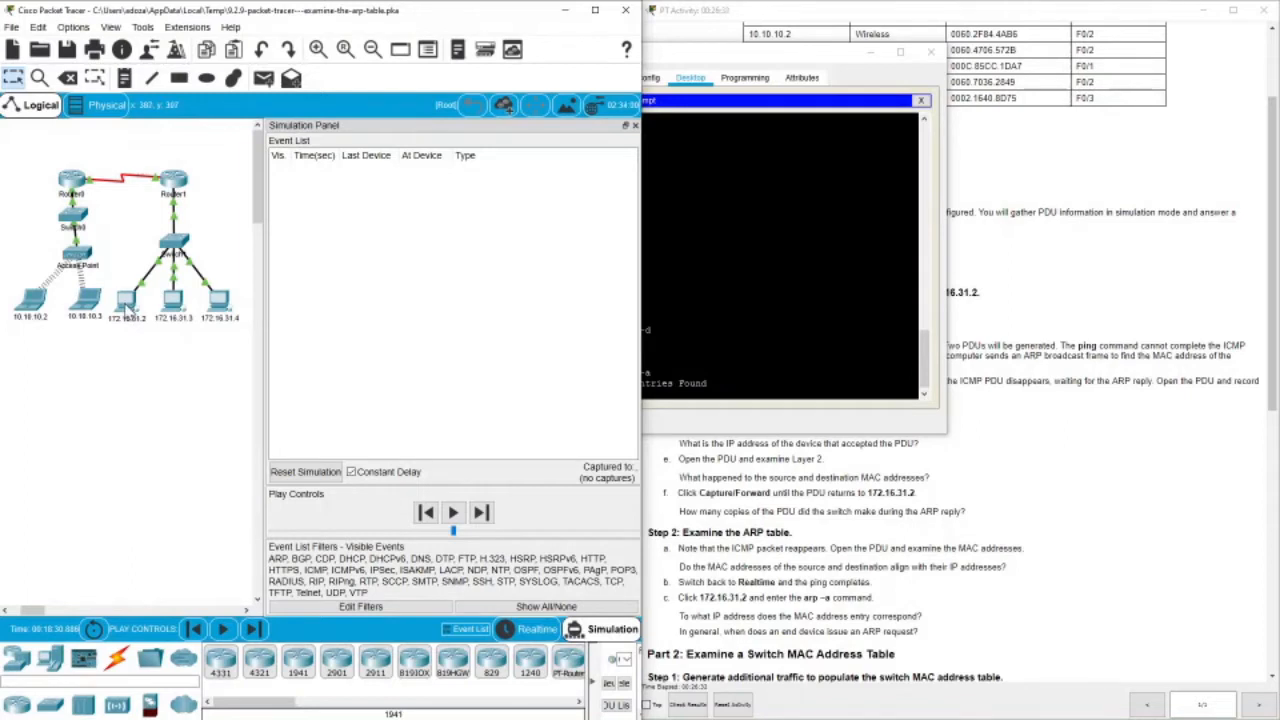
Run ping 172.16.31.3 from the Command Prompt of 172.16.31.2.
{"action": "mouse_move", "coordinate": [127, 306]}
{"action": "left_click", "coordinate": [686, 276]}
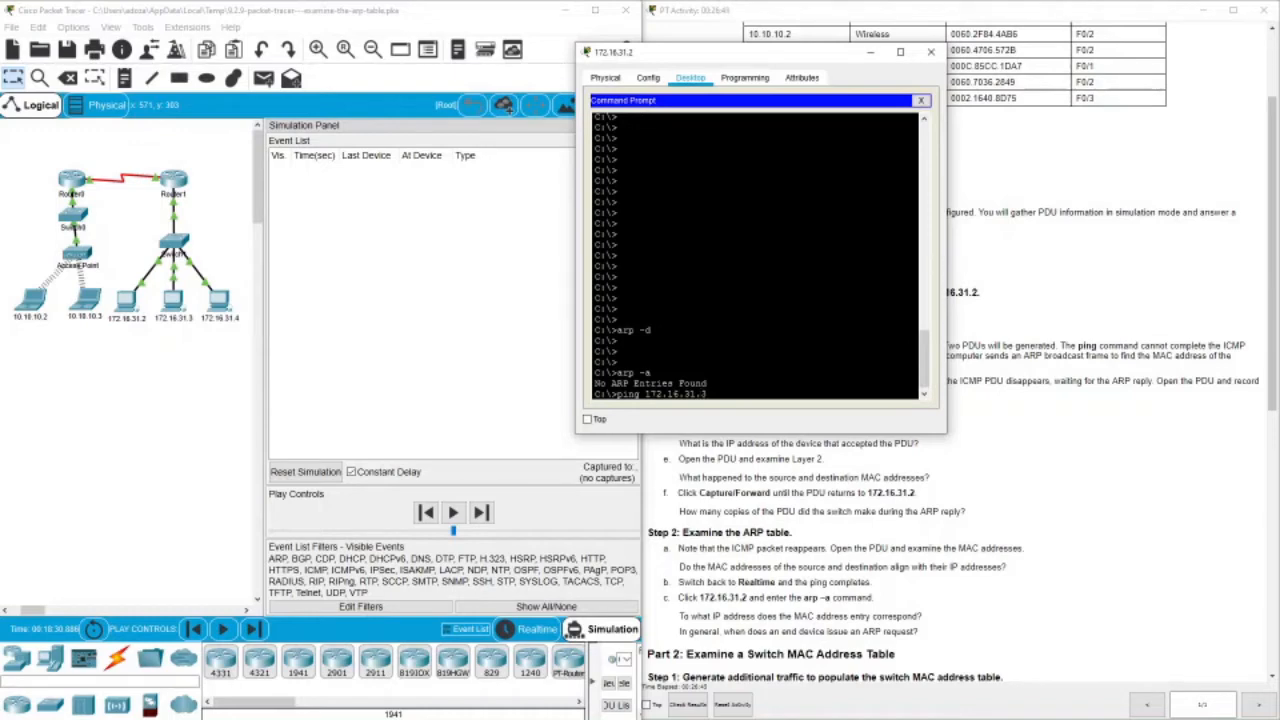
{"action": "key", "text": "Return"}
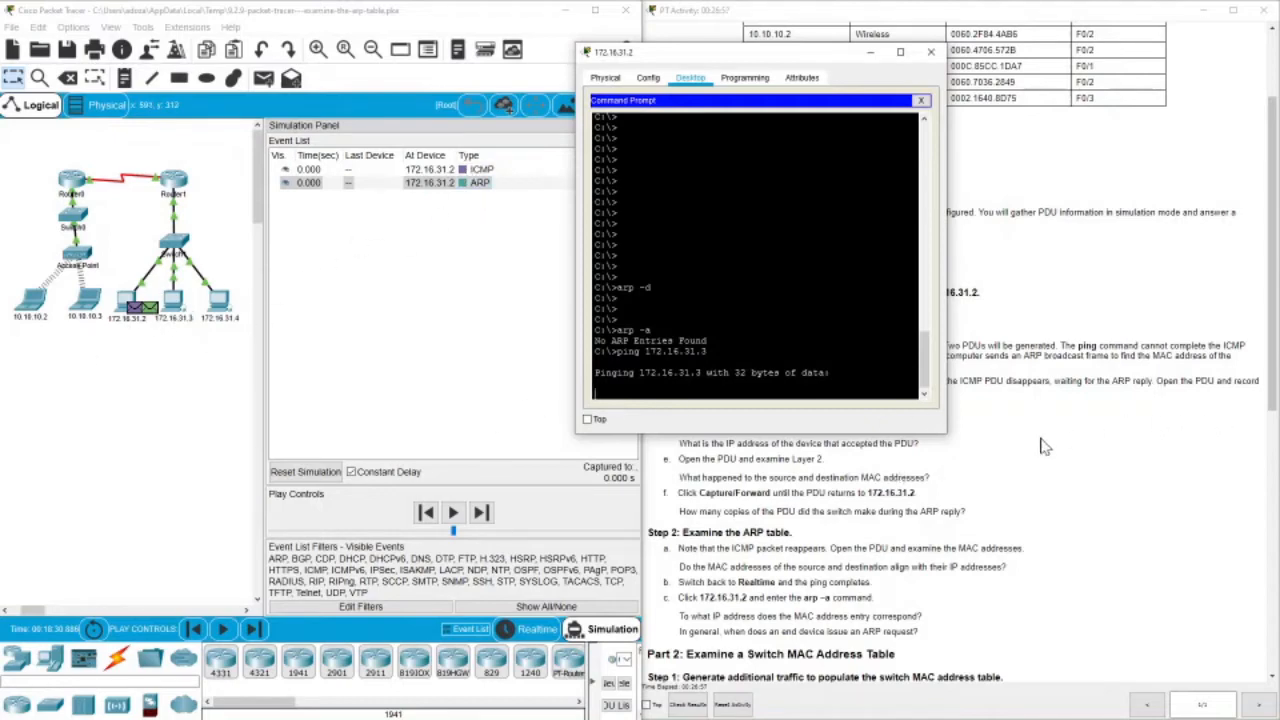
Move the Command Prompt window clear of the event list and advance the simulation one step to send the ARP request to Switch1.
{"action": "left_click_drag", "start_coordinate": [749, 60], "coordinate": [561, 48]}
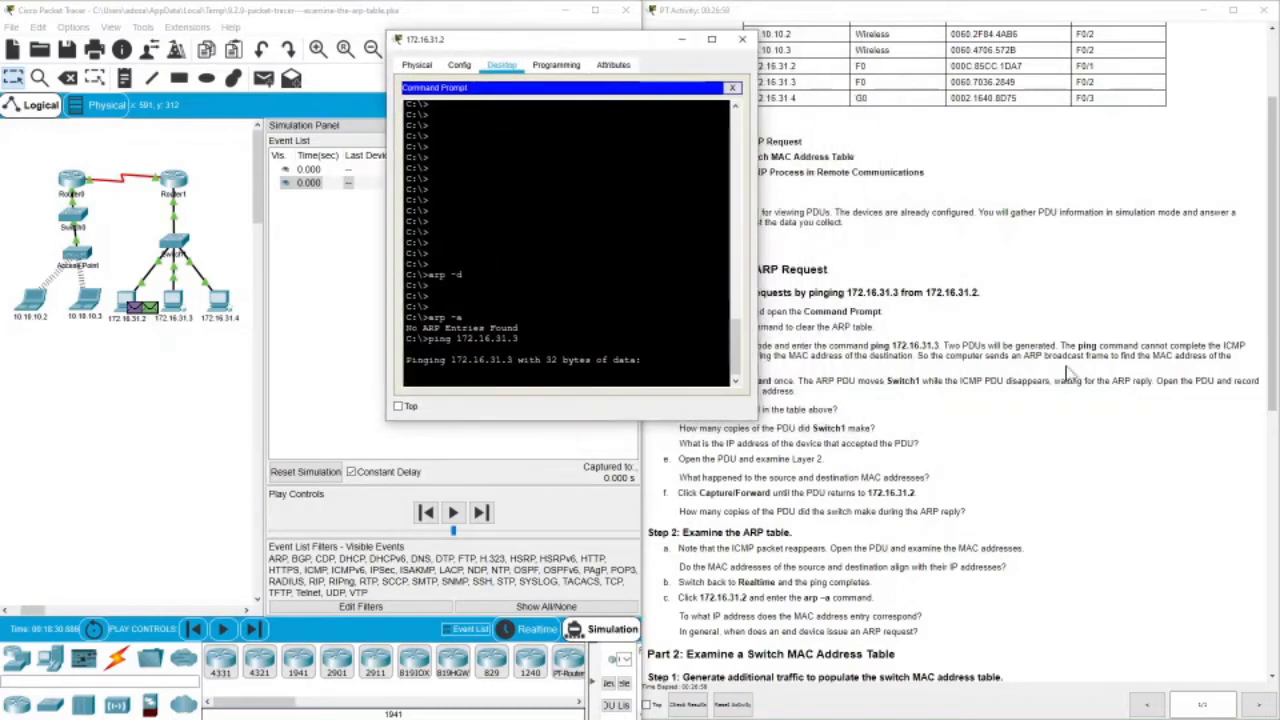
{"action": "left_click_drag", "start_coordinate": [583, 45], "coordinate": [423, 159]}
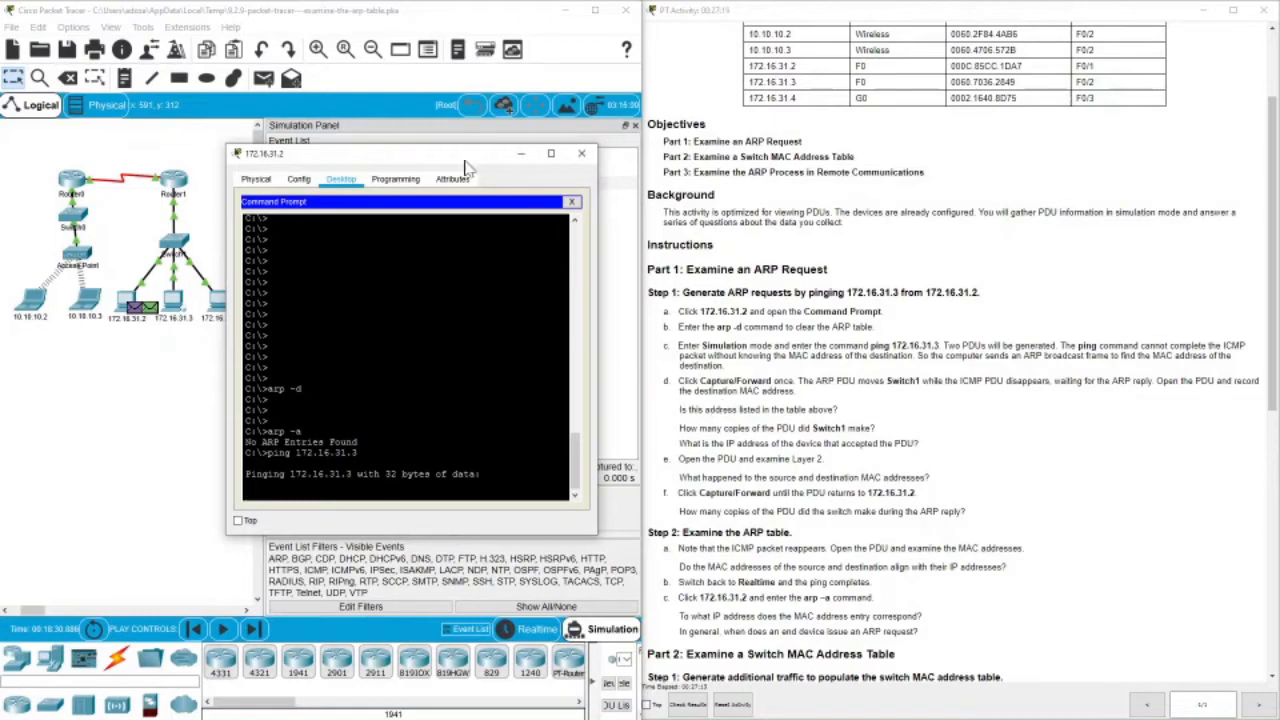
{"action": "left_click_drag", "start_coordinate": [465, 167], "coordinate": [940, 152]}
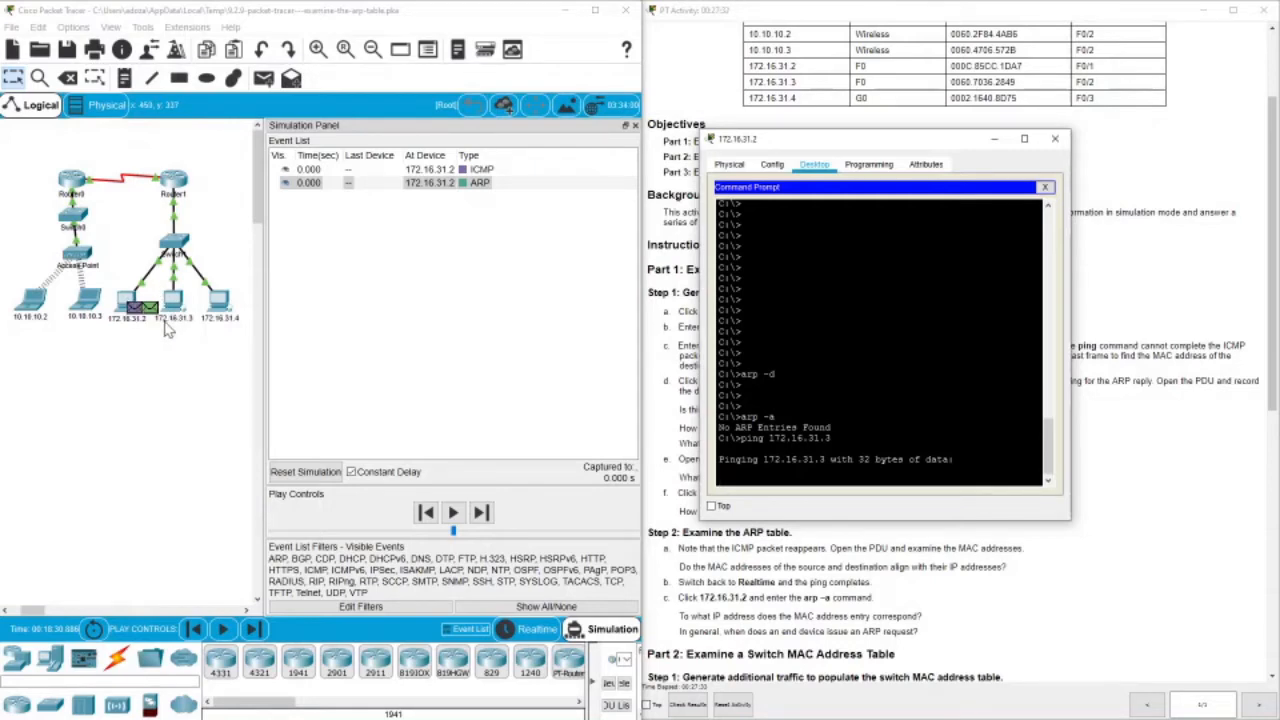
{"action": "left_click", "coordinate": [254, 628]}
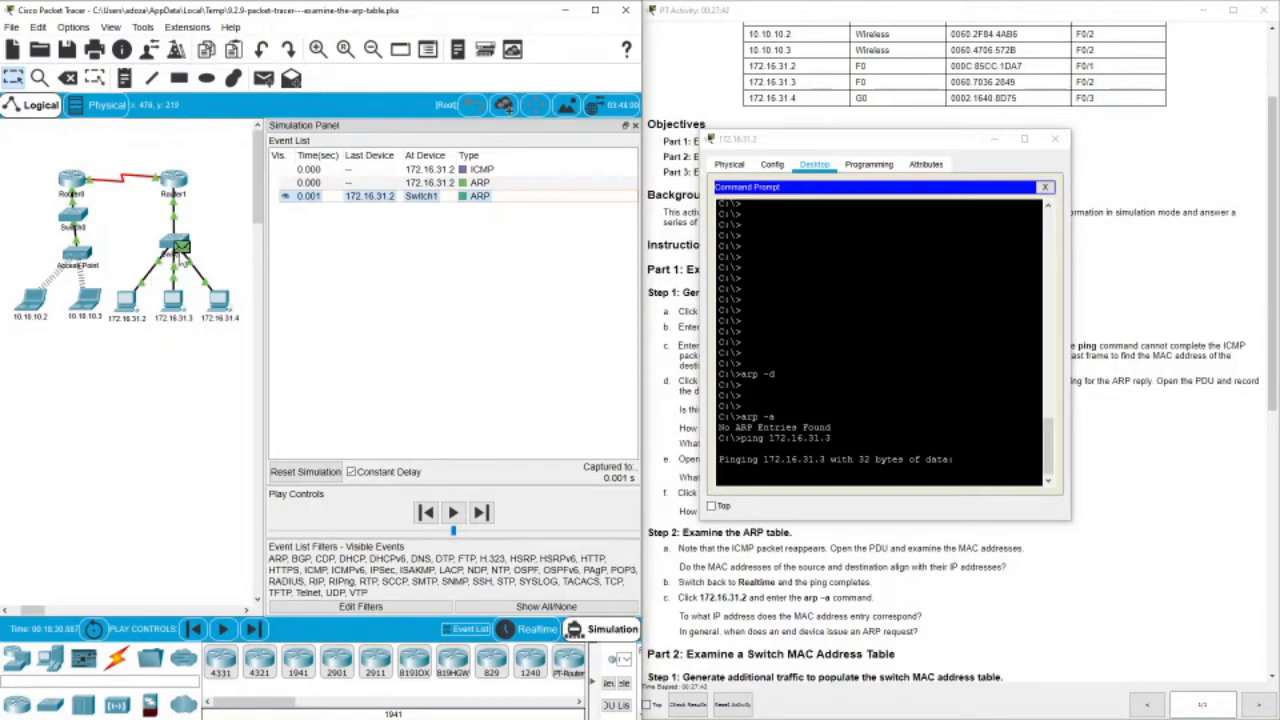
Examine the Layer 2 source and destination MAC addresses of the ARP PDU at Switch1.
{"action": "mouse_move", "coordinate": [183, 249]}
{"action": "left_click", "coordinate": [180, 247]}
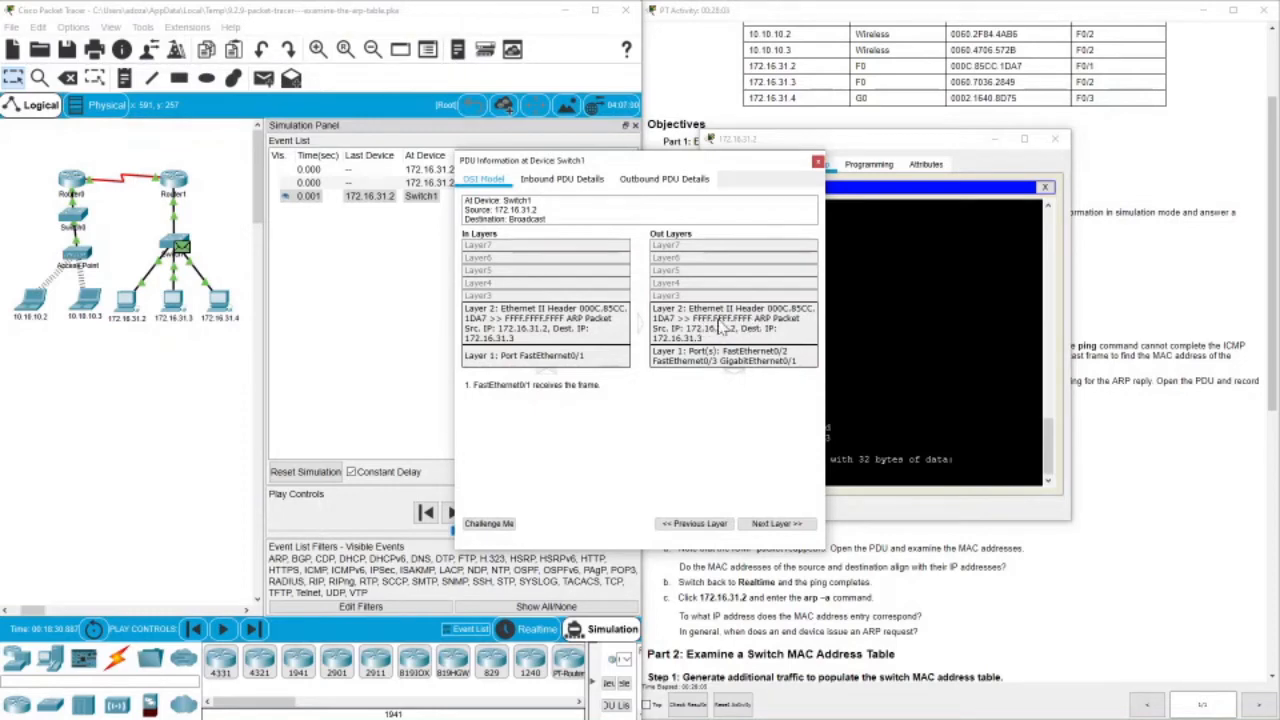
{"action": "left_click", "coordinate": [817, 163]}
Compare the destination MAC address of the ARP PDU at Switch1 with the entries in the activity's addressing table.
{"action": "left_click_drag", "start_coordinate": [825, 148], "coordinate": [425, 95]}
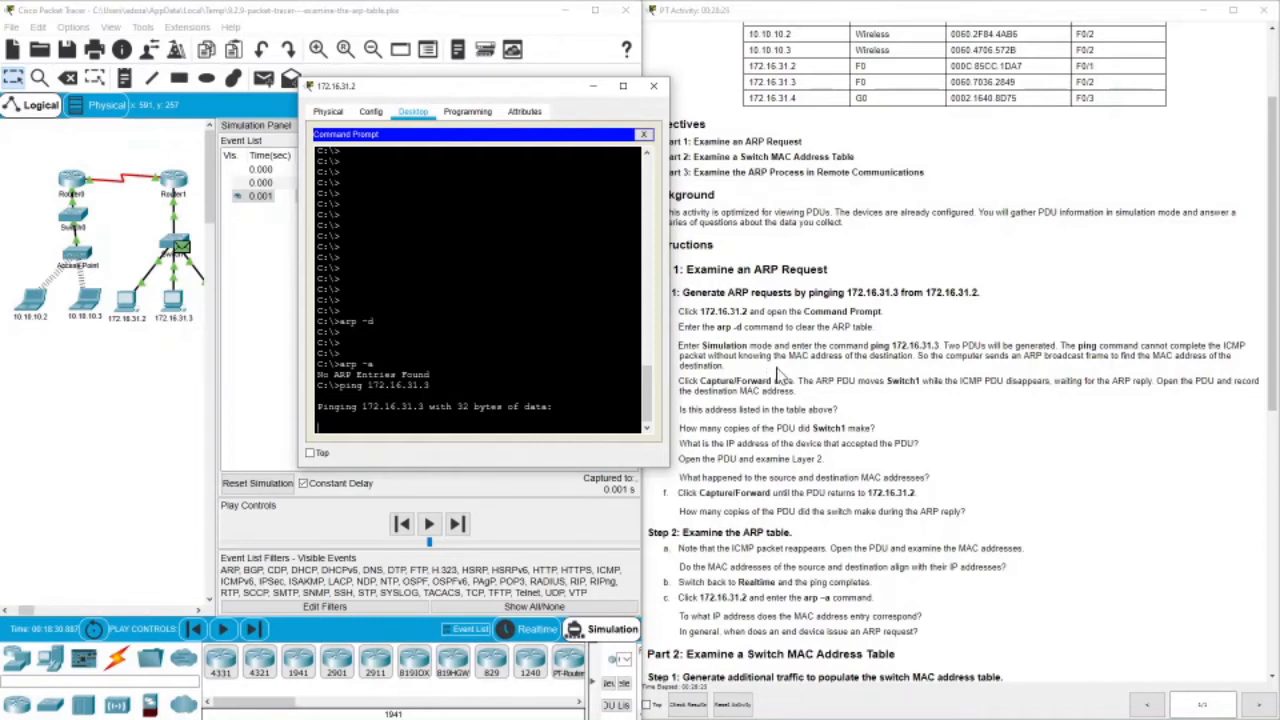
{"action": "scroll", "coordinate": [879, 372], "scroll_direction": "up", "scroll_amount": 3}
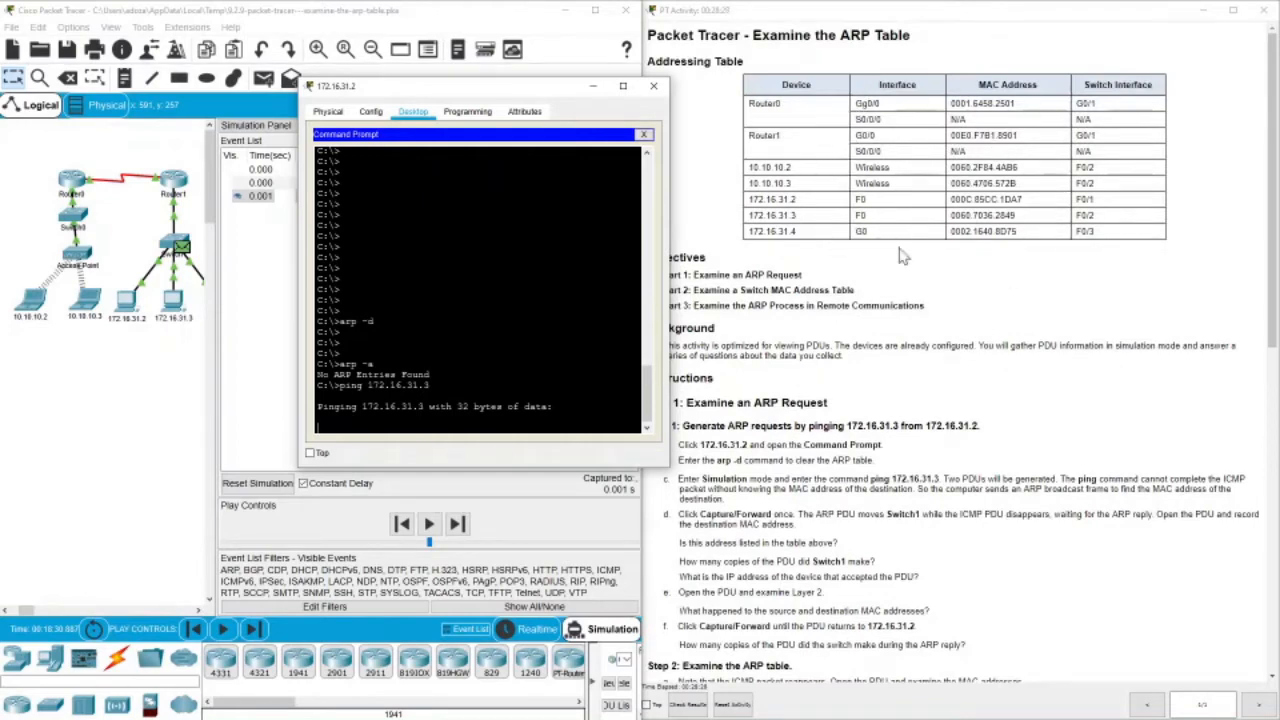
{"action": "left_click", "coordinate": [179, 247]}
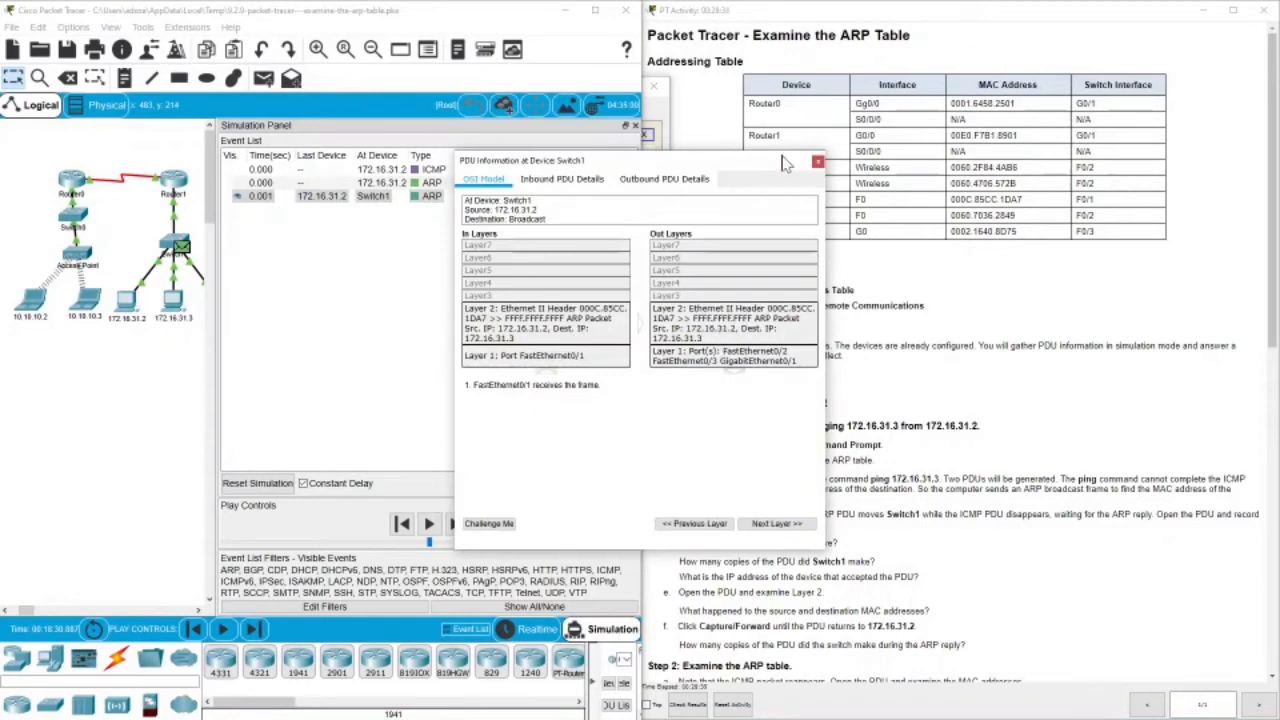
{"action": "left_click_drag", "start_coordinate": [785, 163], "coordinate": [640, 298]}
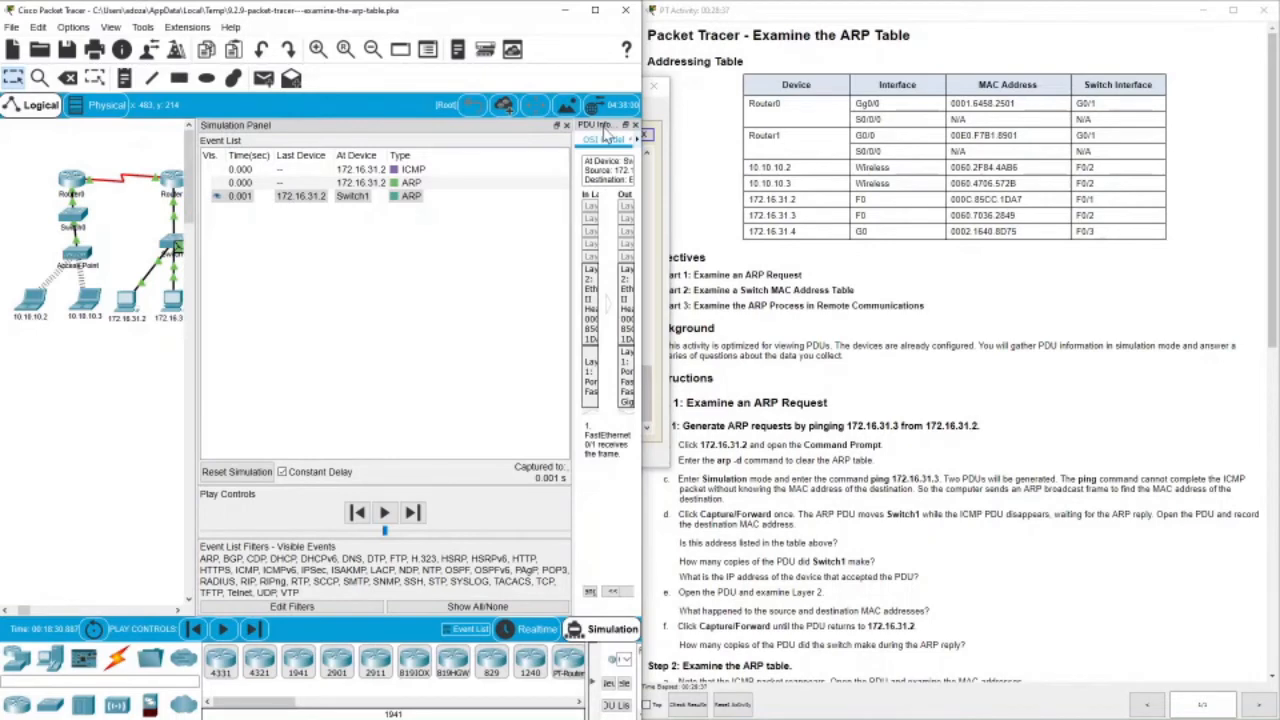
{"action": "left_click_drag", "start_coordinate": [604, 130], "coordinate": [612, 138]}
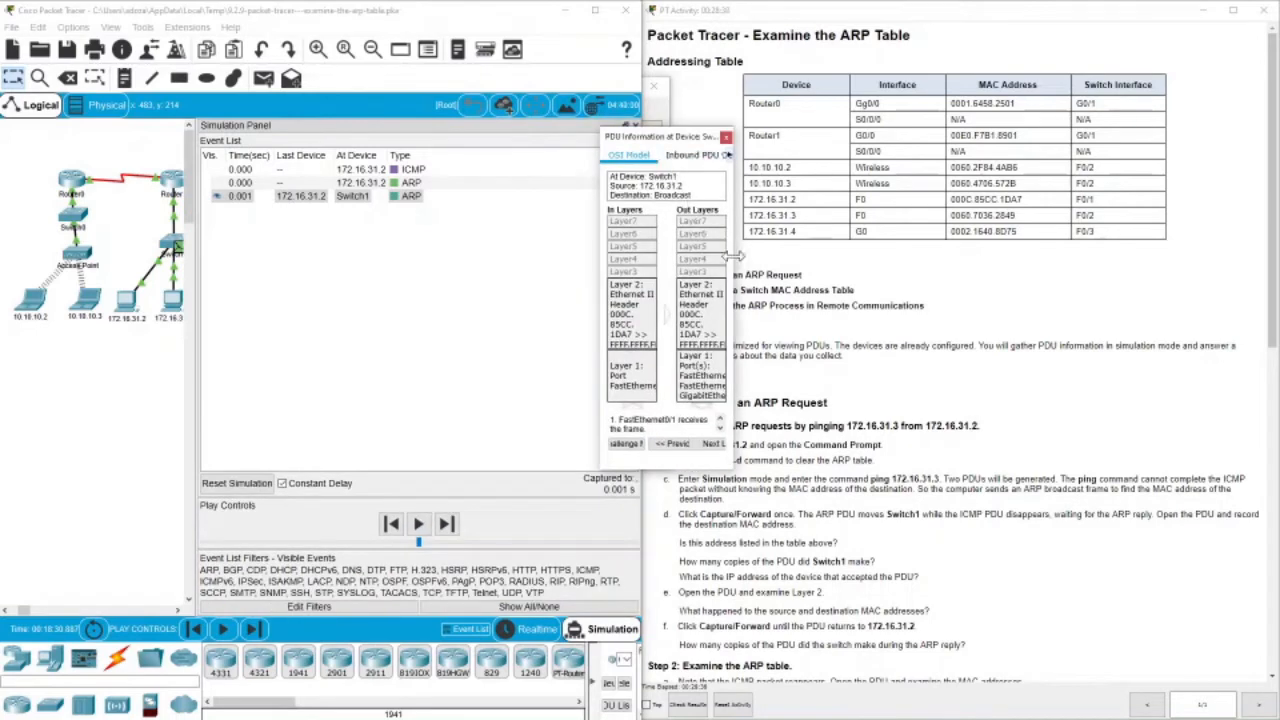
{"action": "left_click_drag", "start_coordinate": [735, 257], "coordinate": [883, 257]}
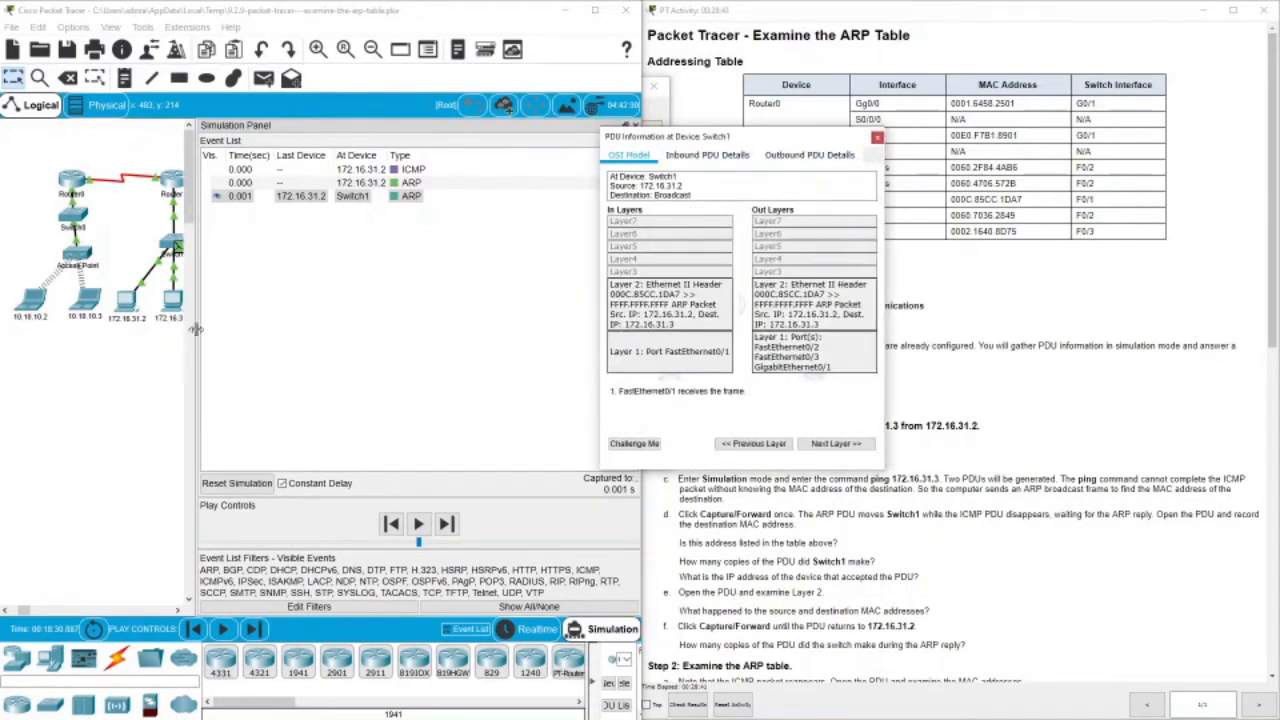
{"action": "left_click_drag", "start_coordinate": [196, 330], "coordinate": [265, 332]}
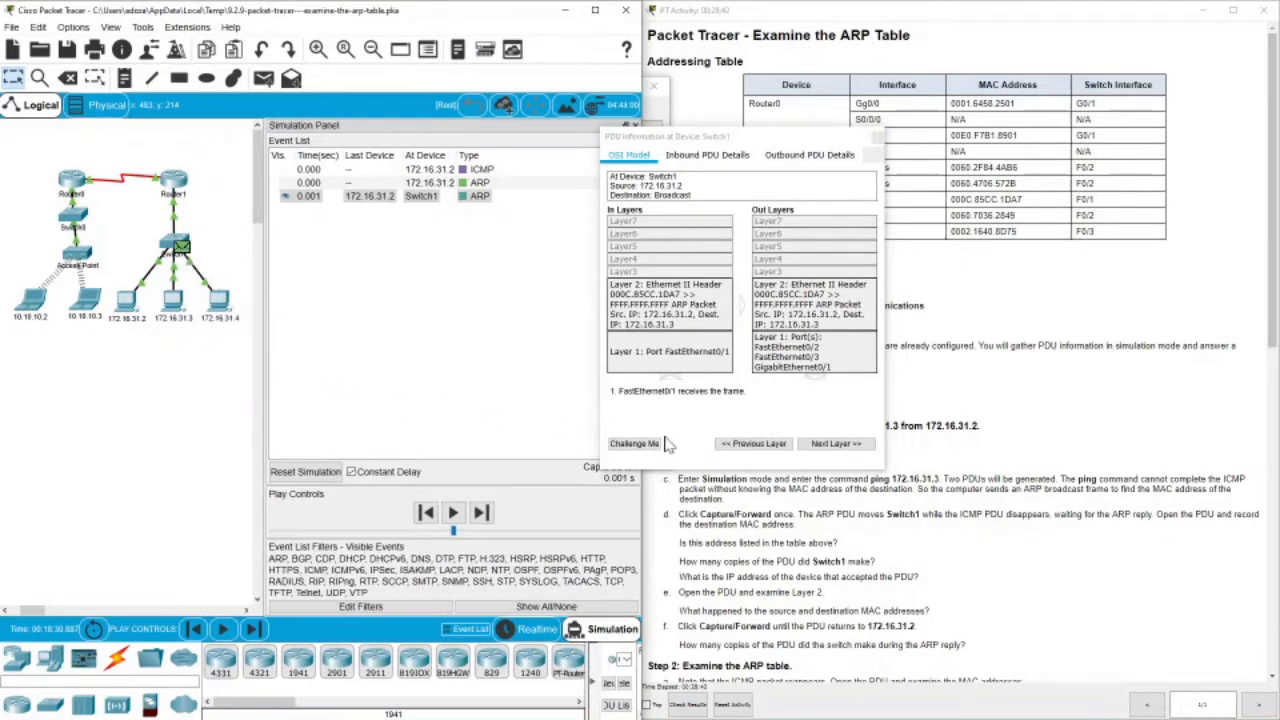
{"action": "left_click", "coordinate": [878, 136]}
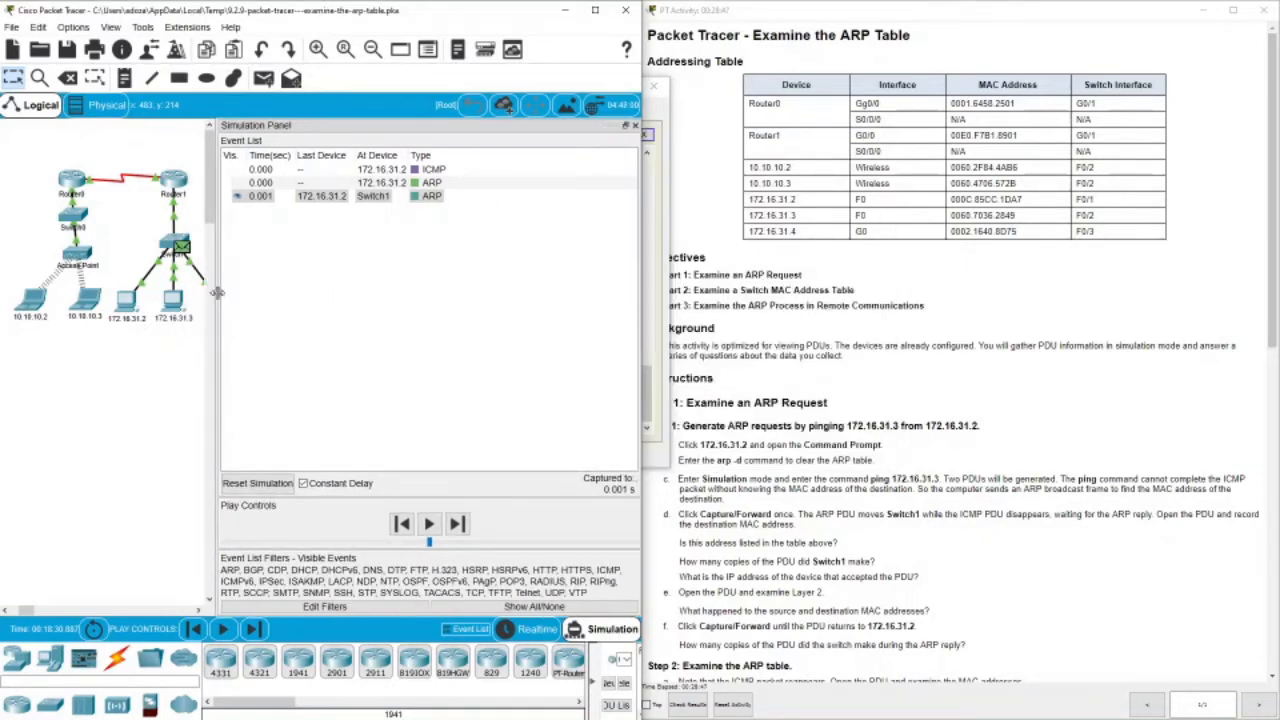
Advance the simulation one step to forward the ARP request from Switch1, and examine the Layer 2 addresses of the PDU at 172.16.31.3.
{"action": "left_click_drag", "start_coordinate": [217, 292], "coordinate": [264, 292]}
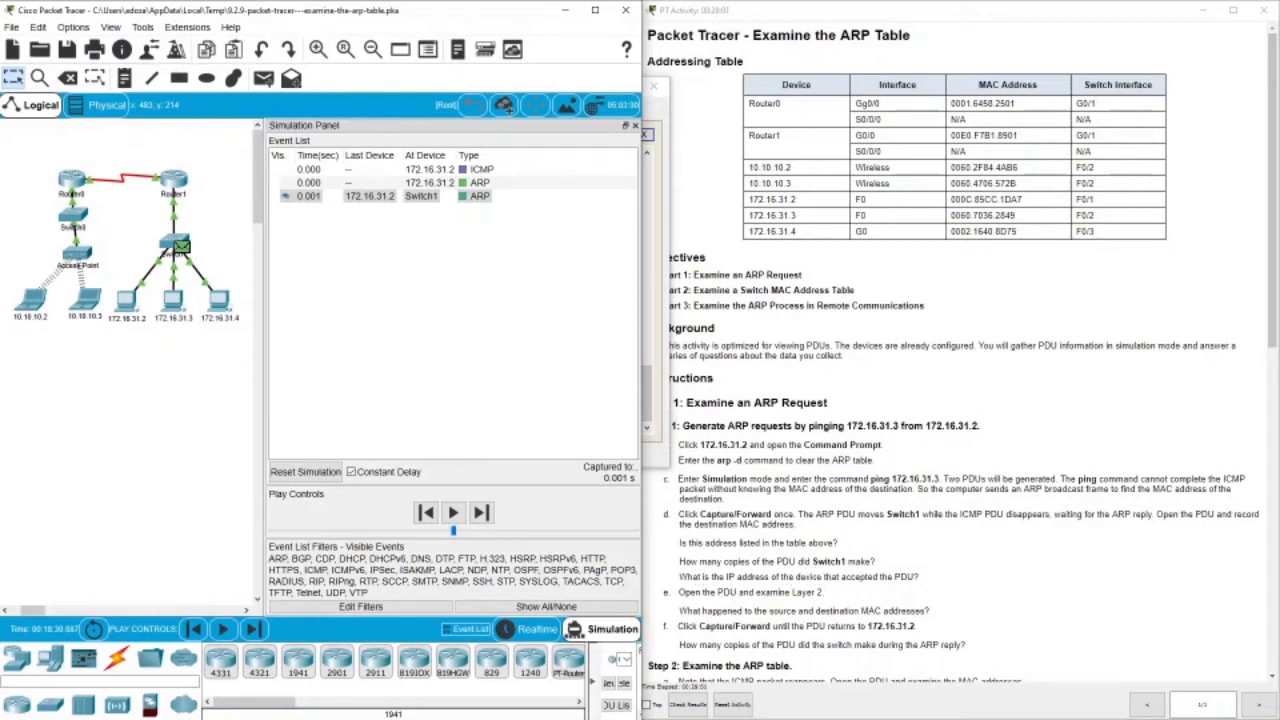
{"action": "left_click", "coordinate": [254, 628]}
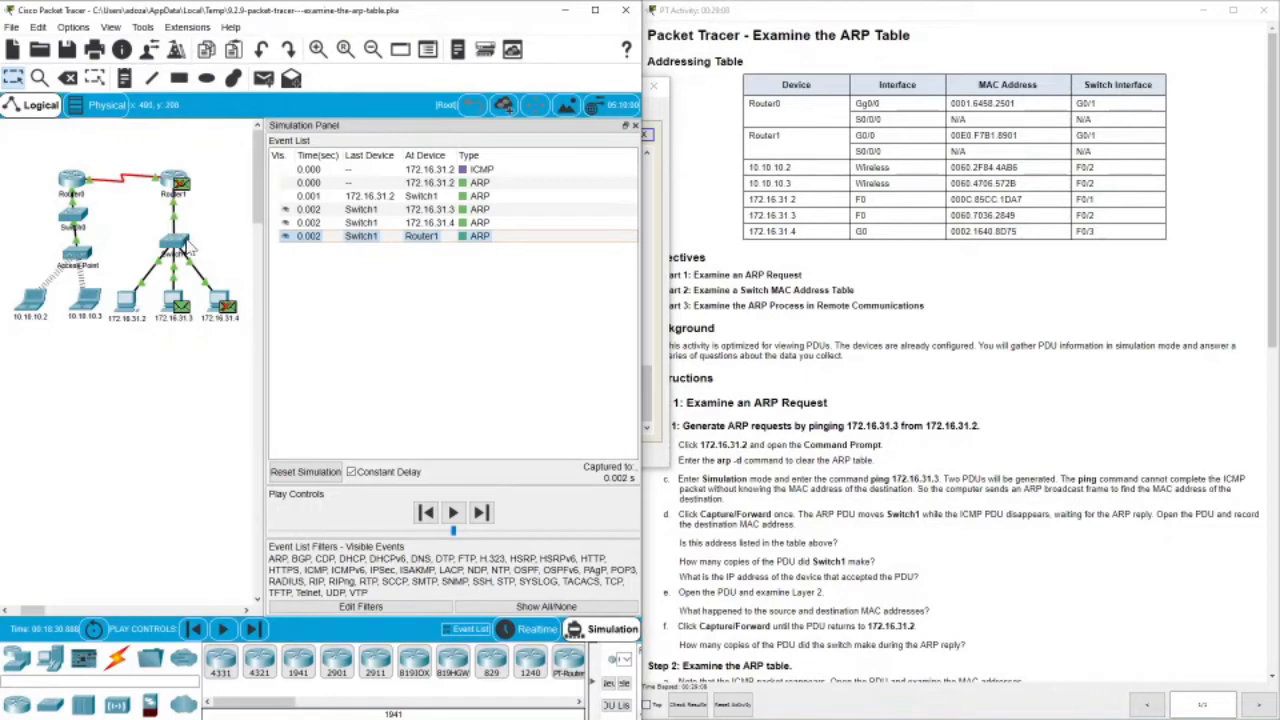
{"action": "mouse_move", "coordinate": [186, 256]}
{"action": "left_click", "coordinate": [184, 312]}
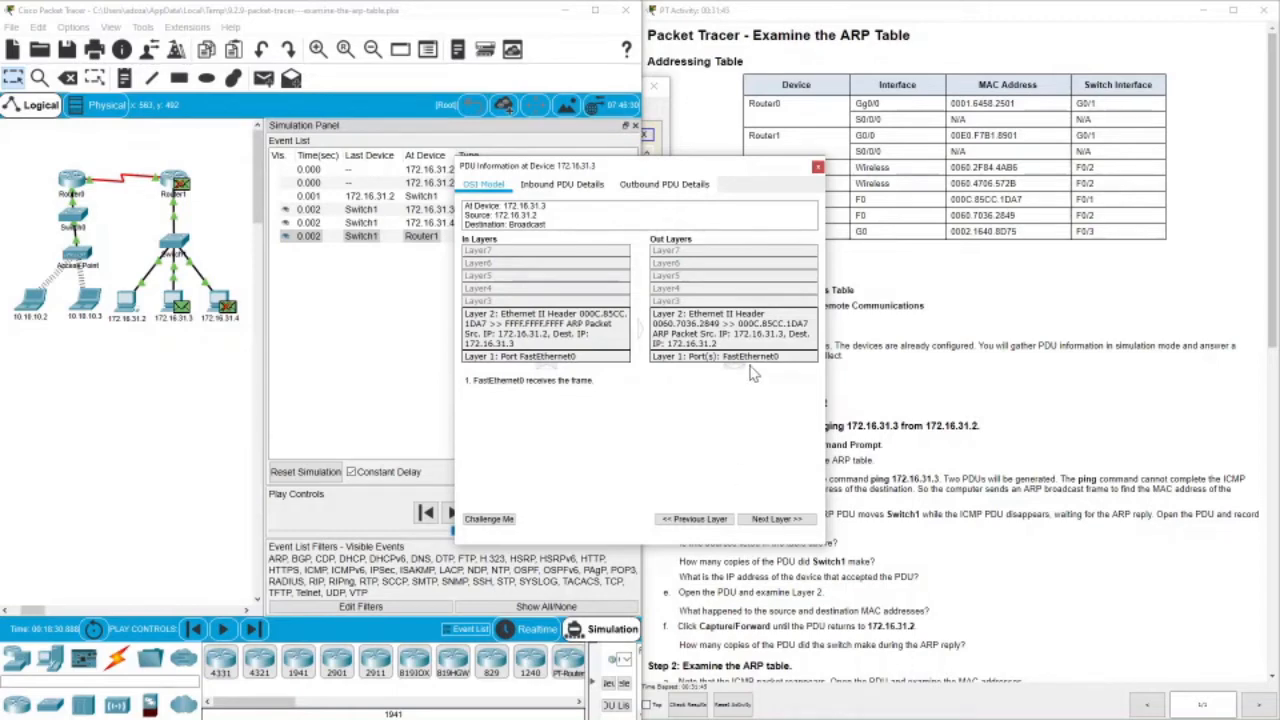
{"action": "left_click", "coordinate": [818, 166]}
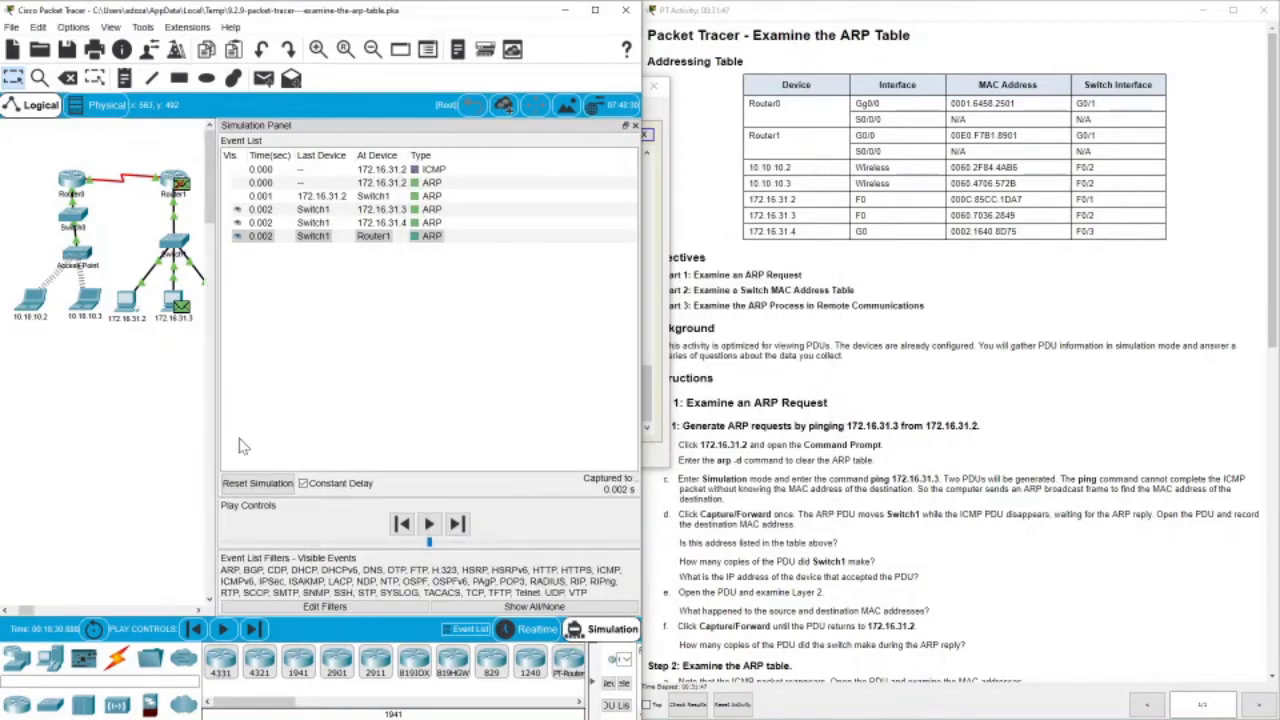
Advance the simulation two steps so the ARP reply travels through Switch1 back to 172.16.31.2.
{"action": "left_click_drag", "start_coordinate": [216, 403], "coordinate": [349, 400]}
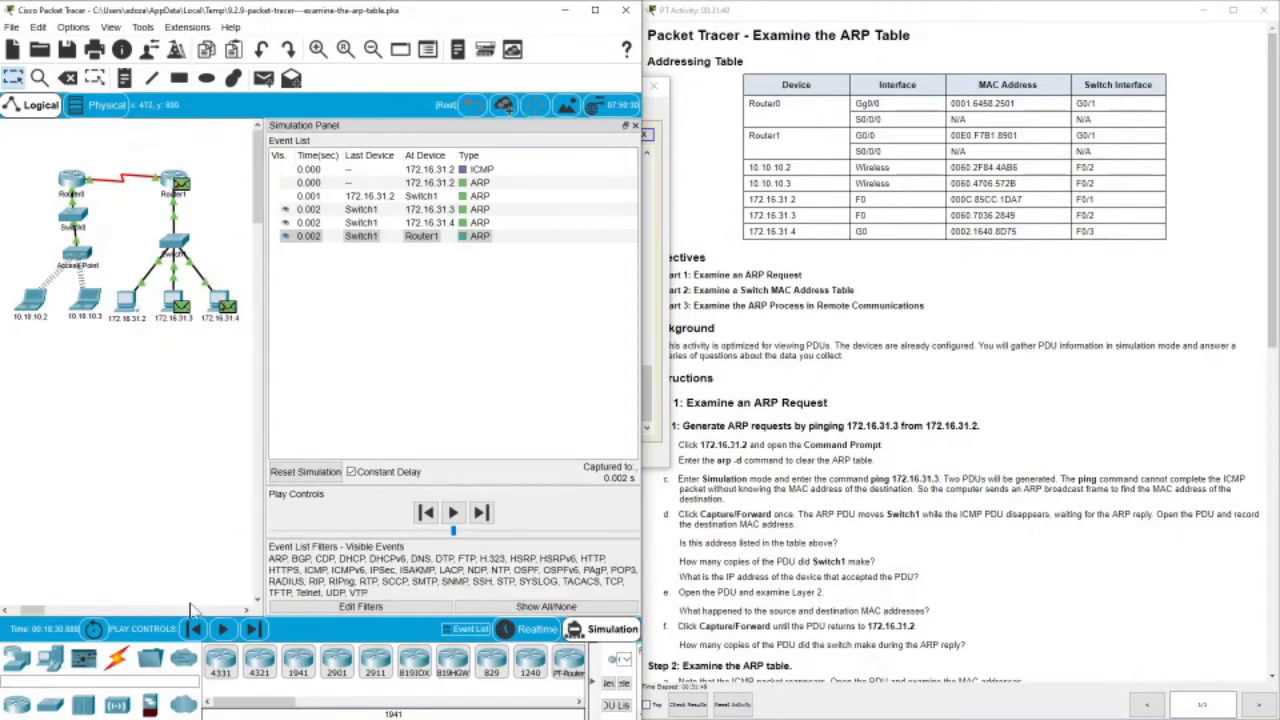
{"action": "left_click", "coordinate": [253, 628]}
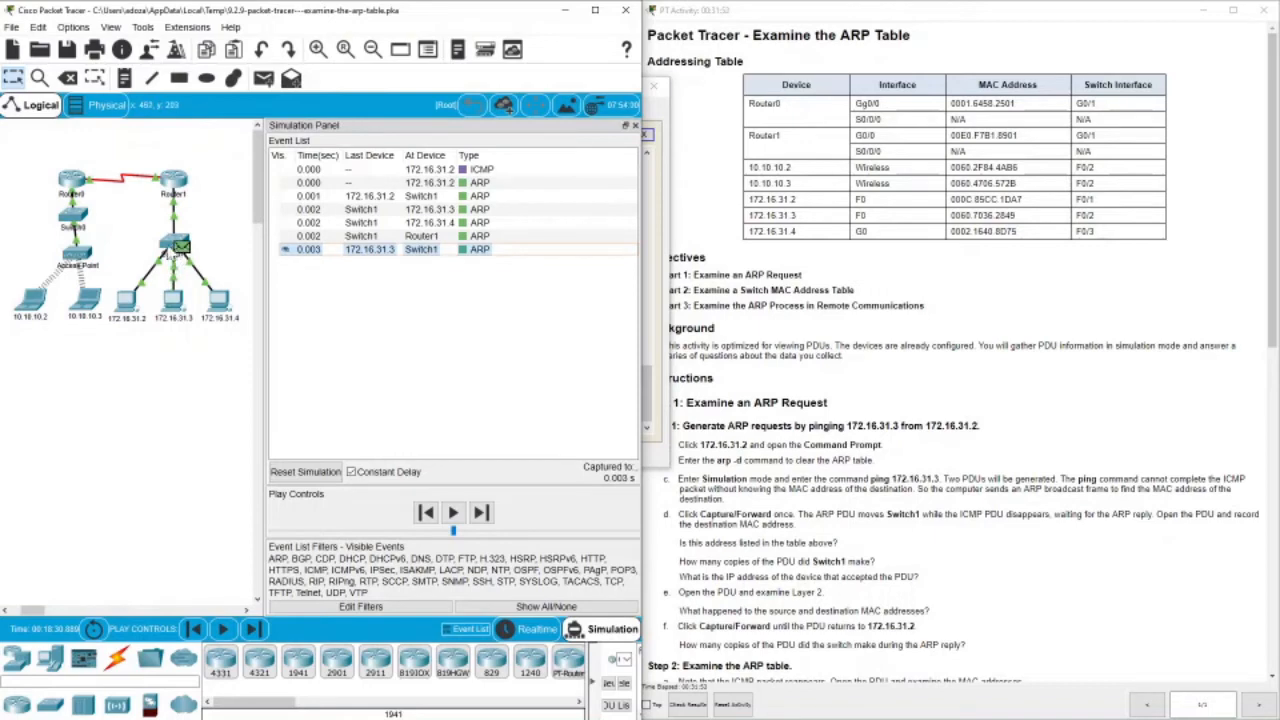
{"action": "left_click", "coordinate": [253, 628]}
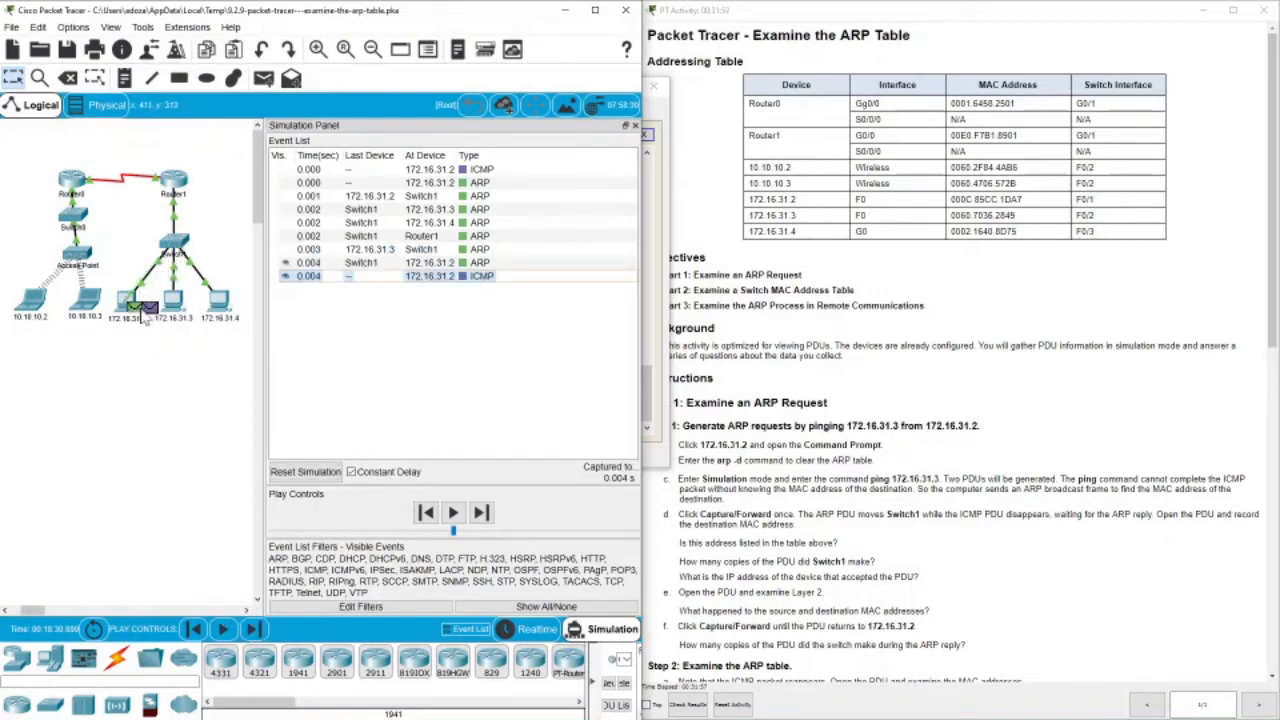
{"action": "scroll", "coordinate": [945, 638], "scroll_direction": "down", "scroll_amount": 2}
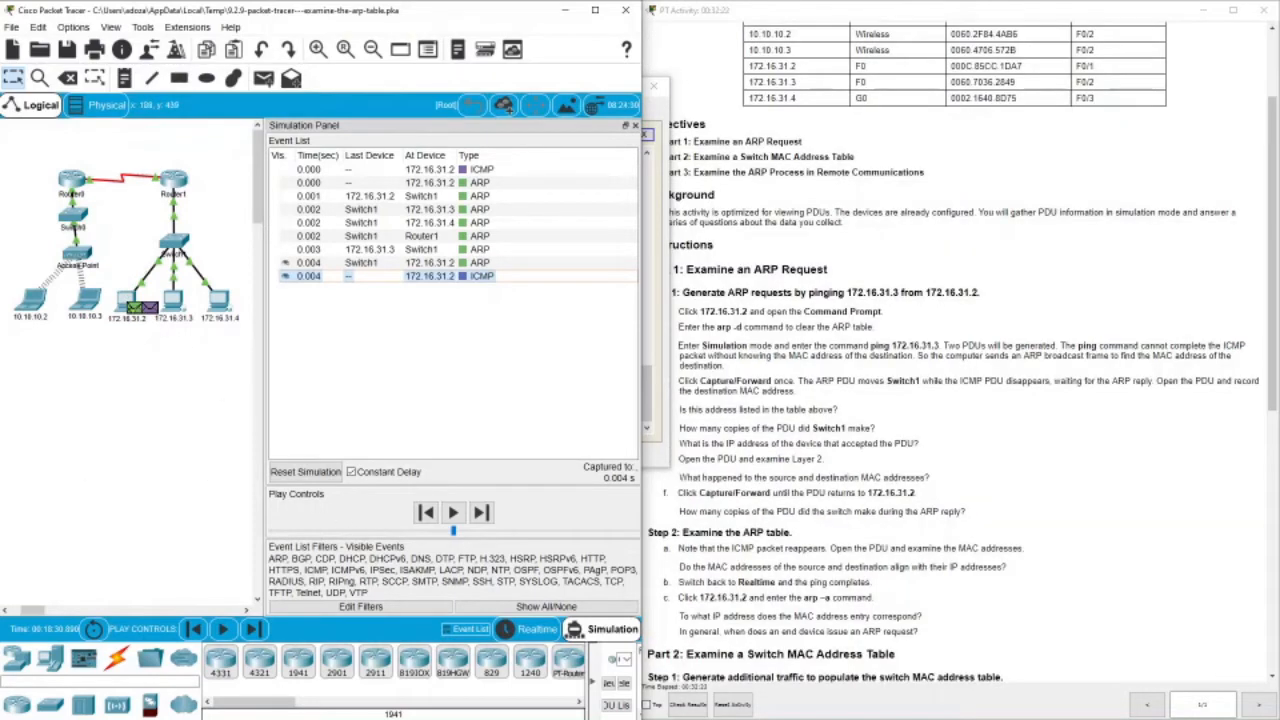
Examine the Layer 2 source and destination MAC addresses of the ICMP and ARP PDUs at 172.16.31.2.
{"action": "left_click", "coordinate": [149, 312]}
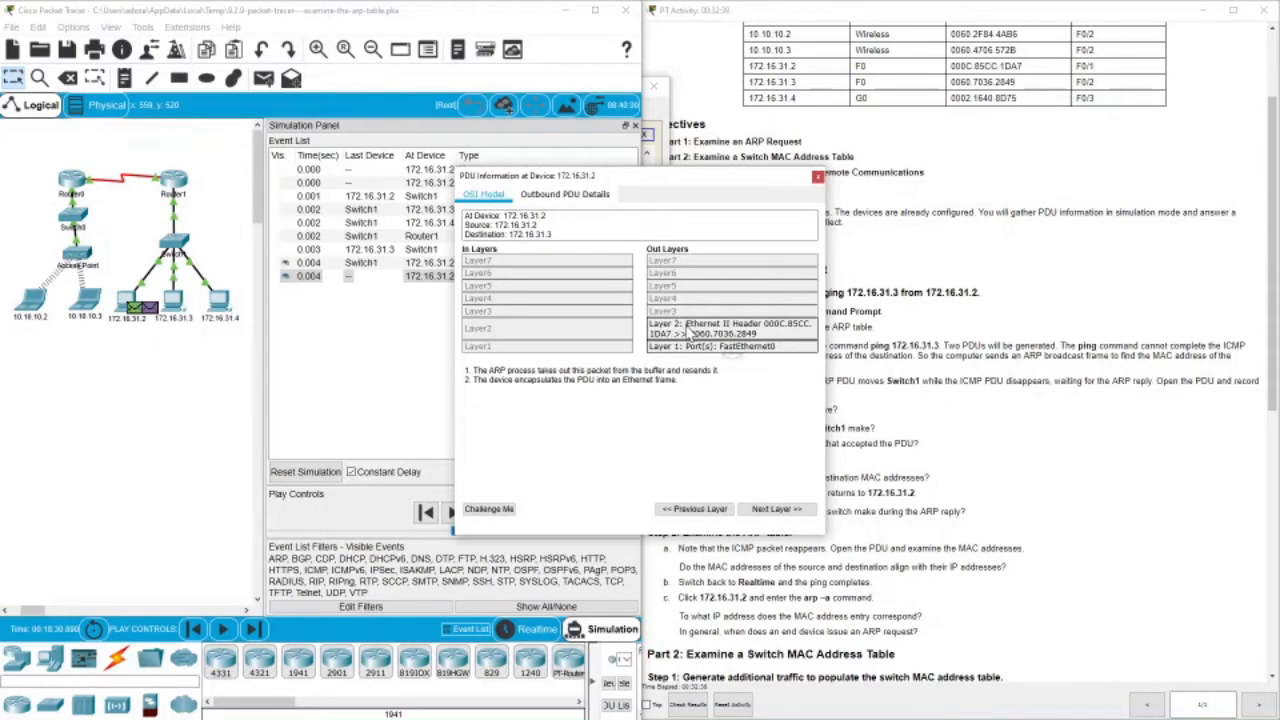
{"action": "left_click", "coordinate": [818, 177]}
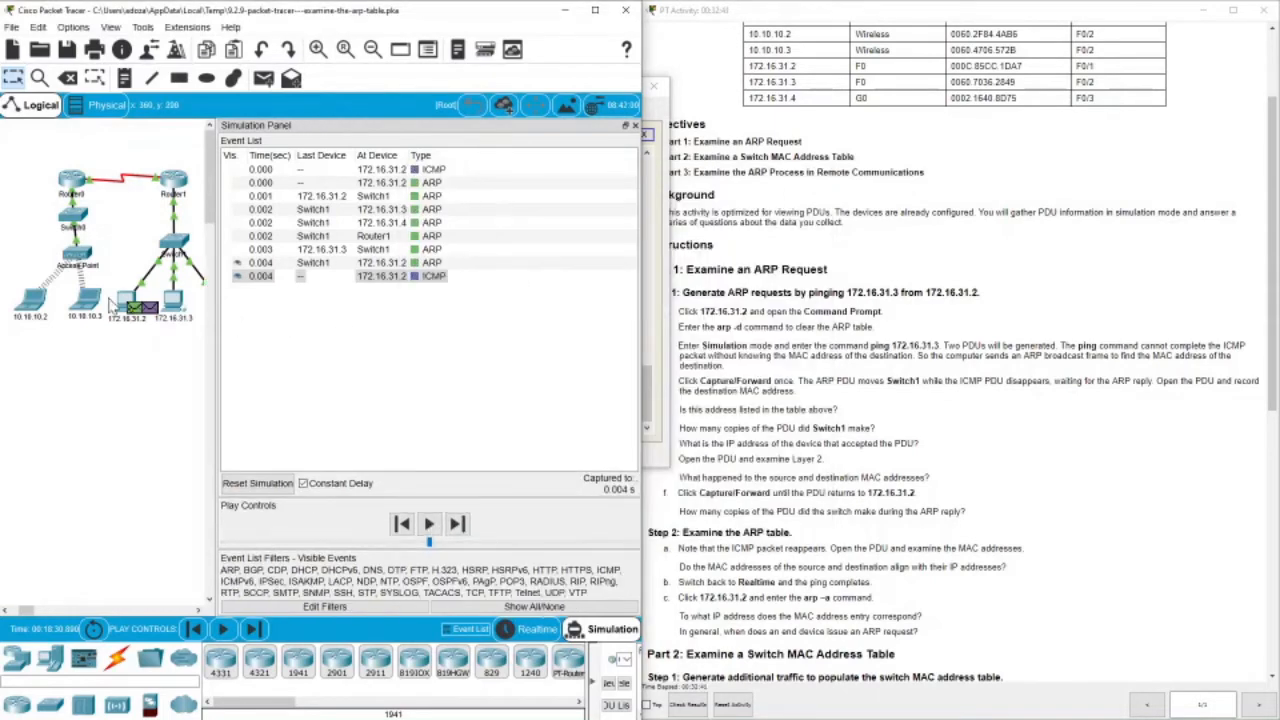
{"action": "left_click", "coordinate": [132, 310]}
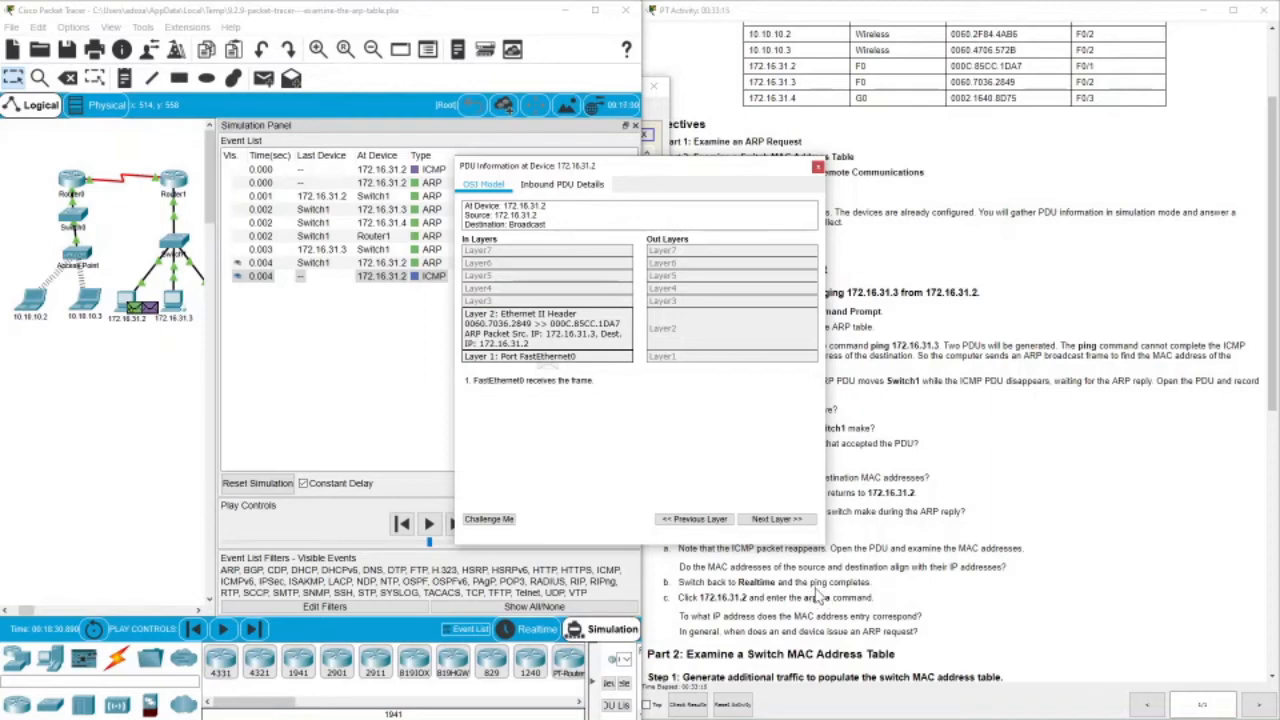
Switch to Realtime mode so the ping completes, and display the ARP table of 172.16.31.2 with arp -a.
{"action": "left_click", "coordinate": [535, 634]}
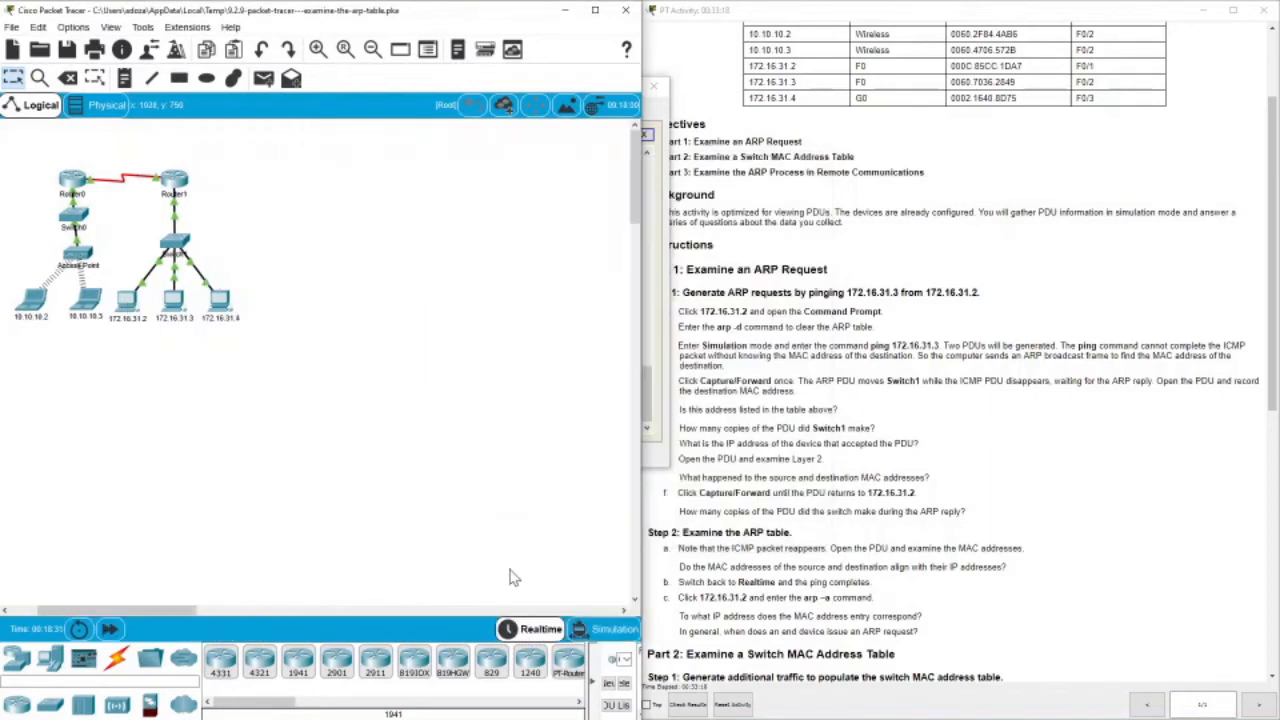
{"action": "left_click", "coordinate": [660, 350]}
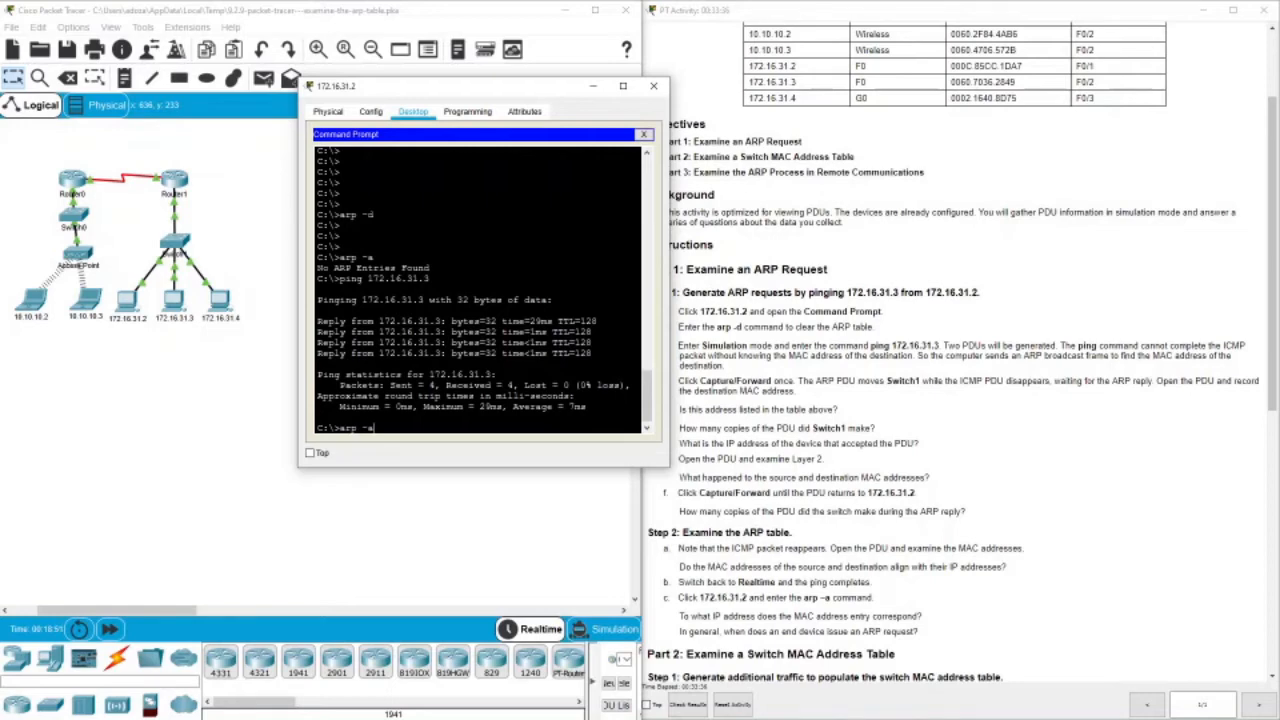
{"action": "key", "text": "Return"}
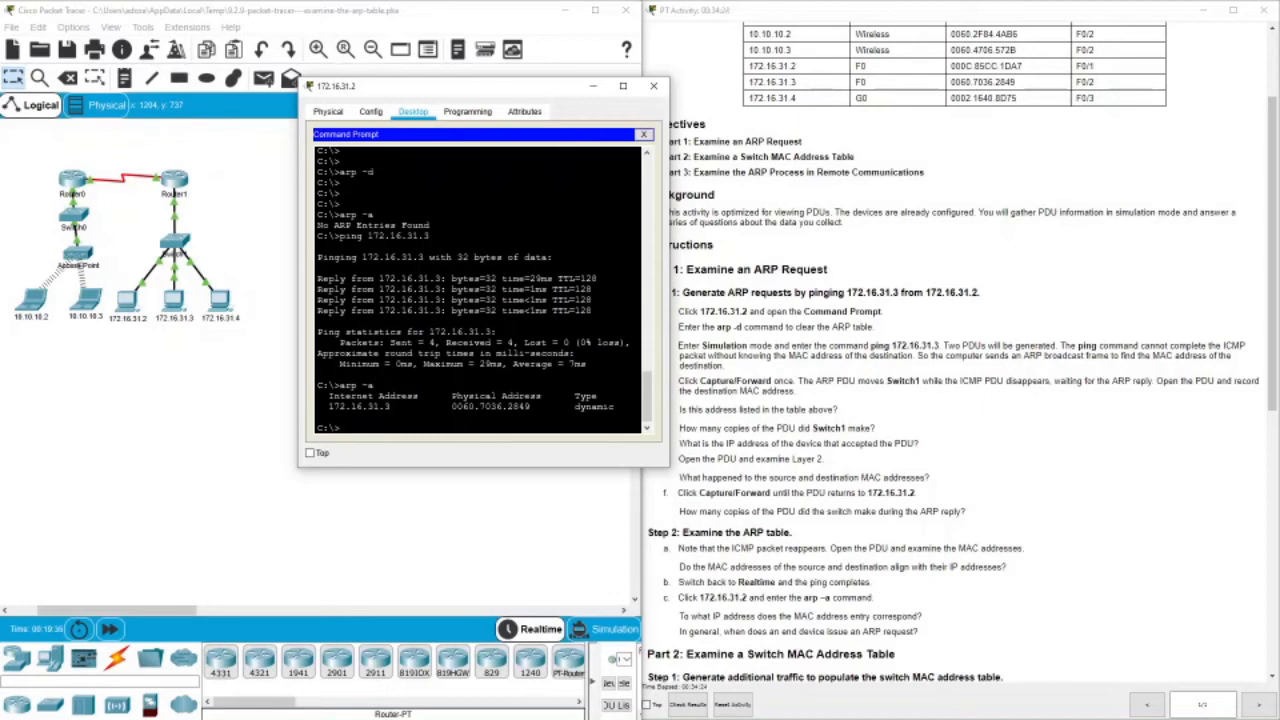
{"action": "scroll", "coordinate": [738, 563], "scroll_direction": "down", "scroll_amount": 3}
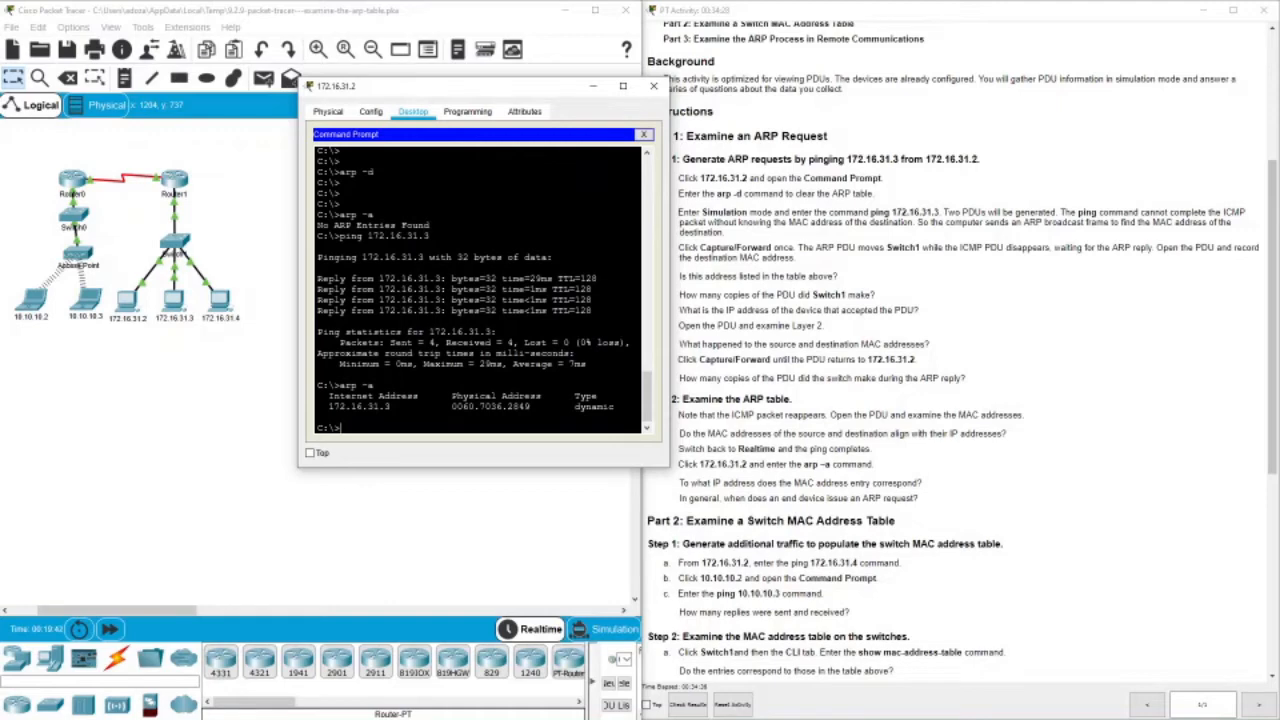
{"action": "left_click", "coordinate": [653, 86]}
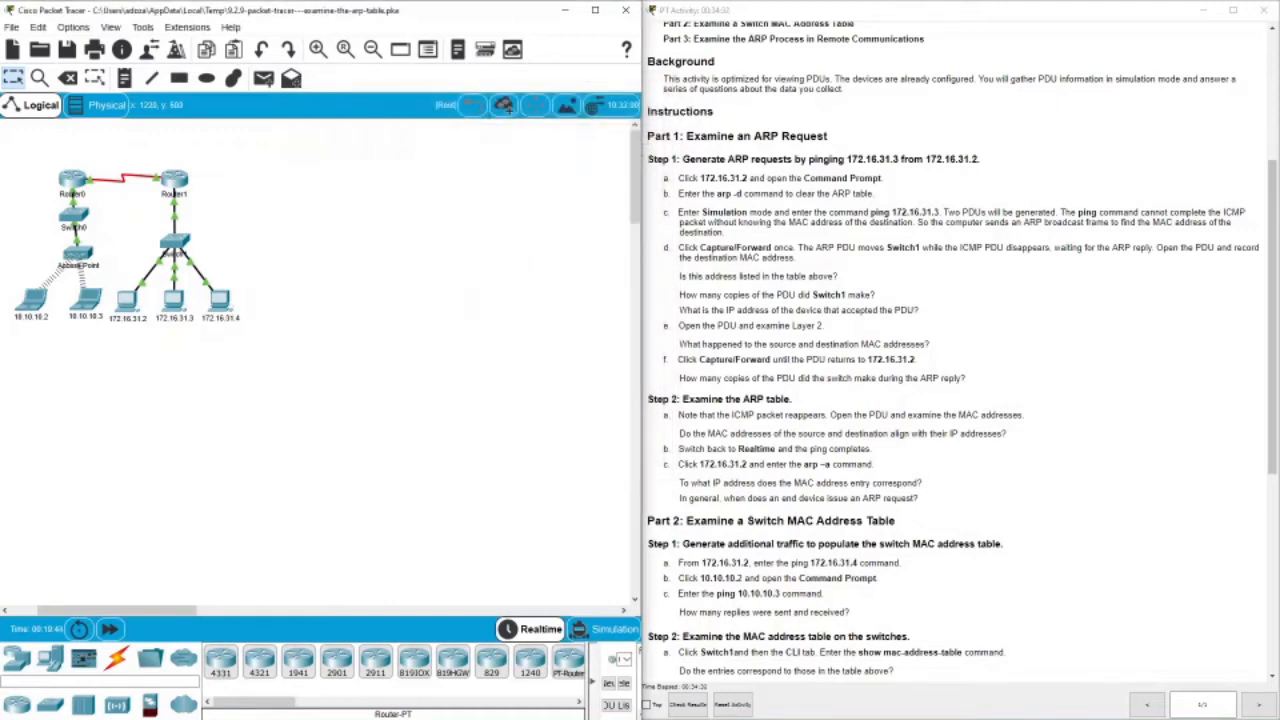
Ping 172.16.31.4 from the Command Prompt of 172.16.31.2.
{"action": "scroll", "coordinate": [713, 315], "scroll_direction": "down", "scroll_amount": 5}
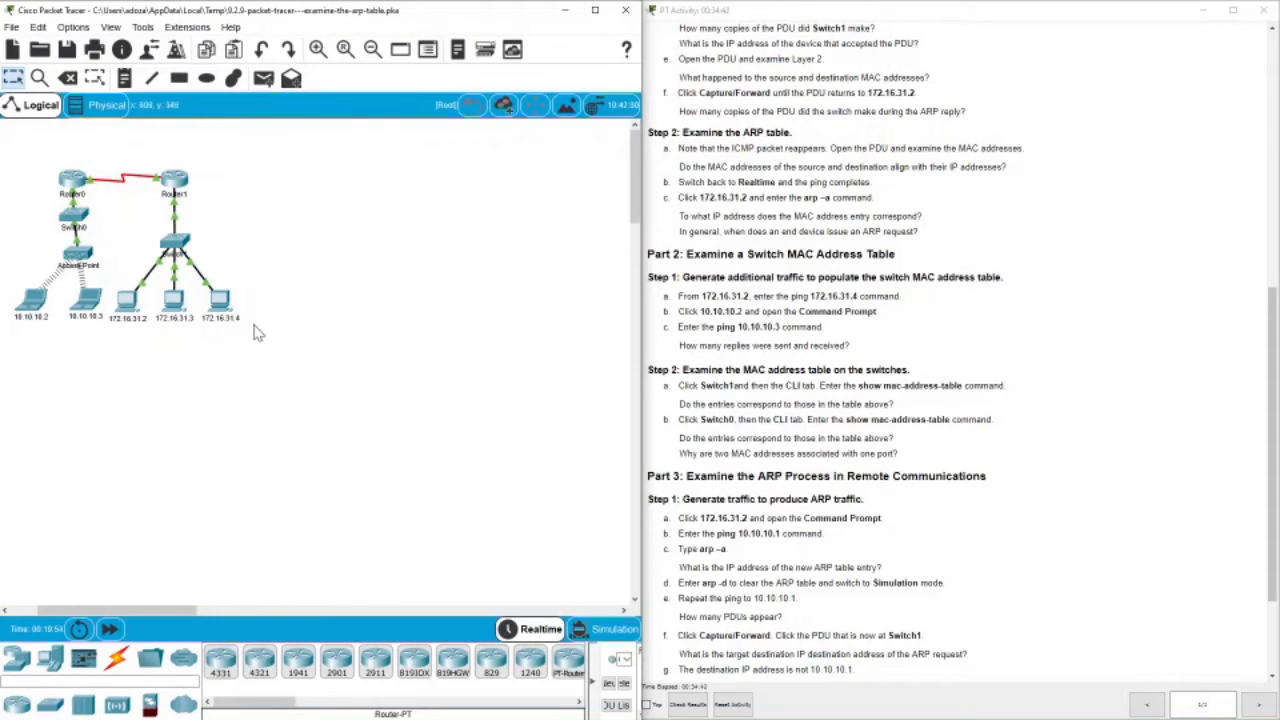
{"action": "left_click", "coordinate": [126, 300]}
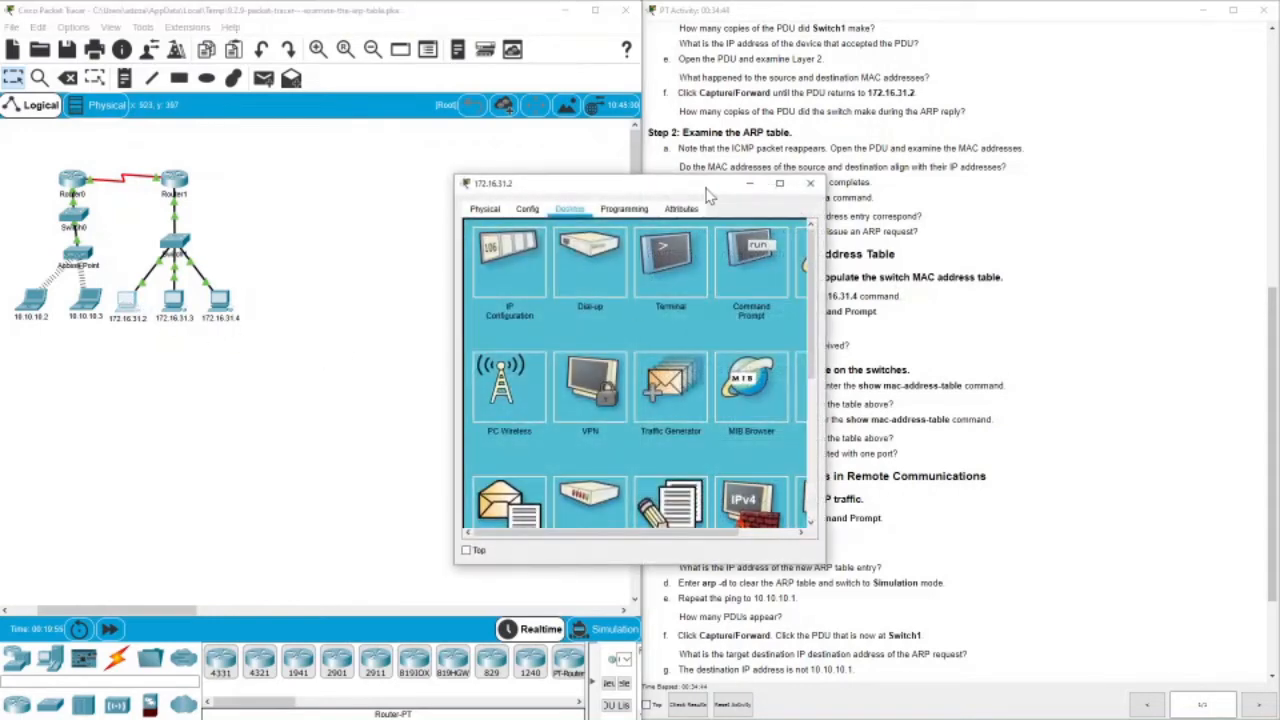
{"action": "left_click_drag", "start_coordinate": [705, 190], "coordinate": [425, 184]}
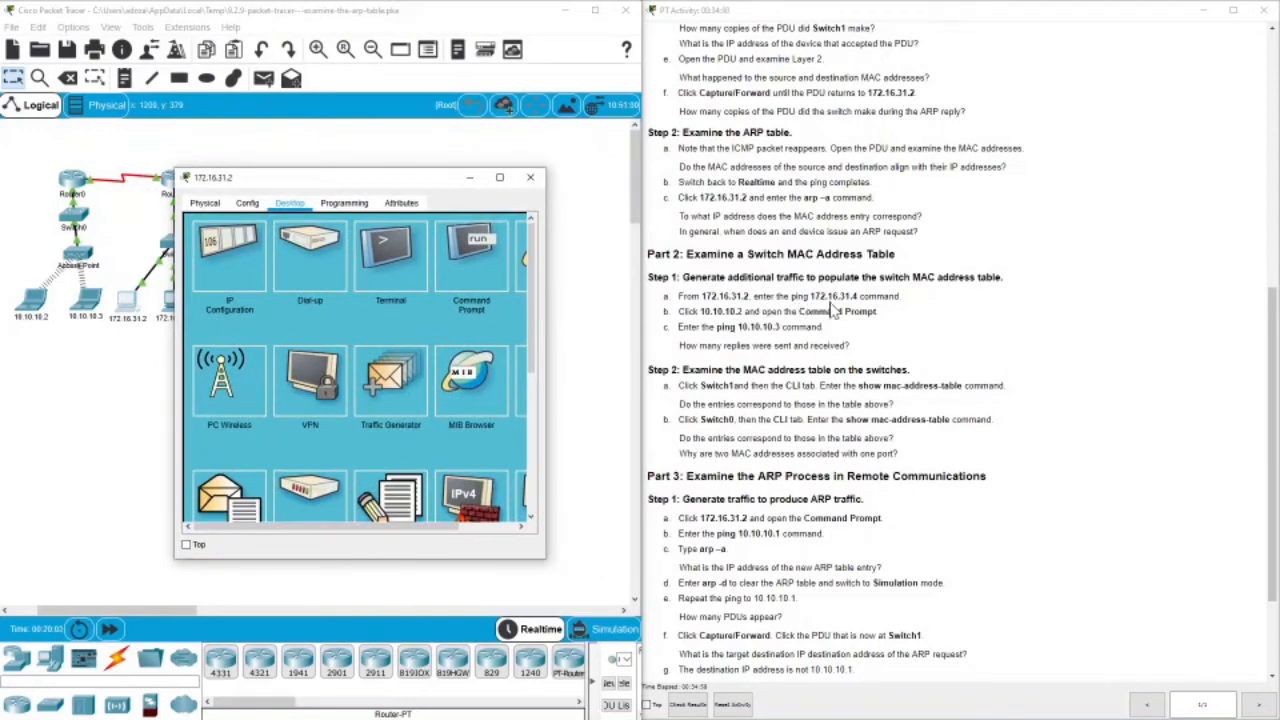
{"action": "left_click_drag", "start_coordinate": [374, 179], "coordinate": [549, 201]}
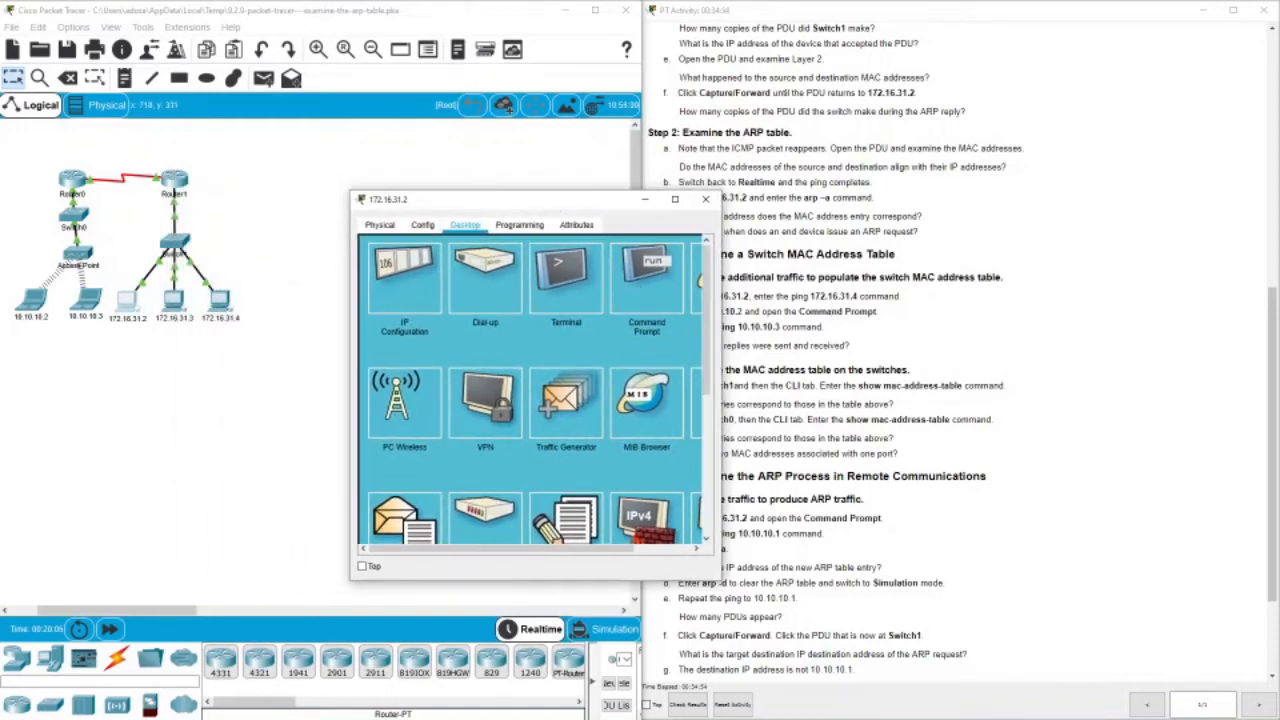
{"action": "left_click", "coordinate": [641, 292]}
{"action": "key", "text": "Return"}
{"action": "key", "text": "Return"}
{"action": "key", "text": "Return"}
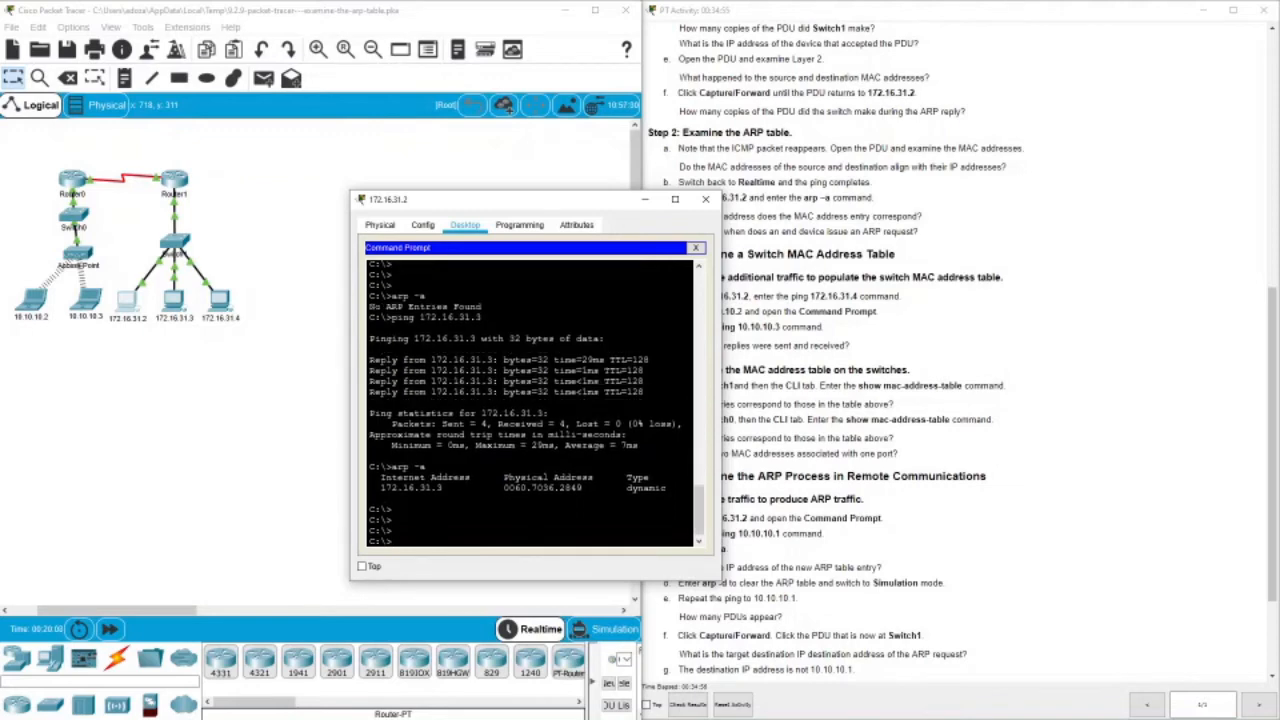
{"action": "key", "text": "Up"}
{"action": "key", "text": "BackSpace"}
{"action": "type", "text": "4"}
{"action": "key", "text": "Return"}
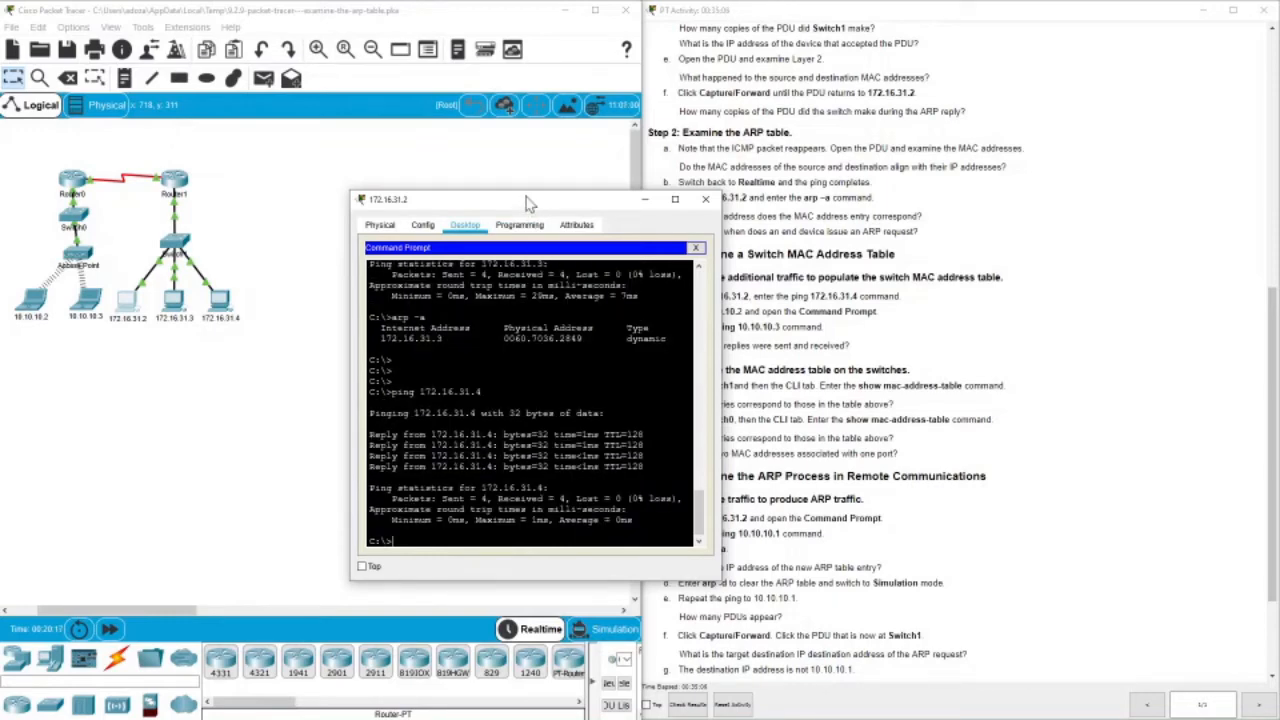
{"action": "left_click_drag", "start_coordinate": [530, 200], "coordinate": [398, 167]}
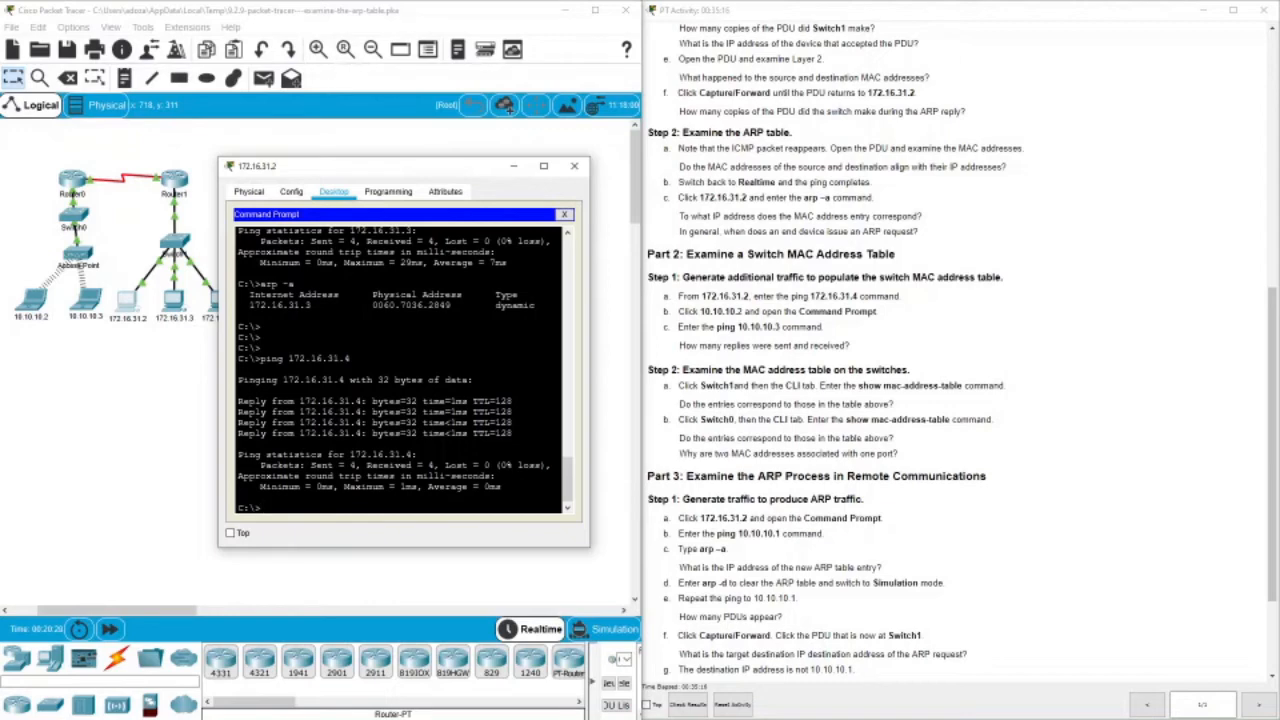
{"action": "left_click_drag", "start_coordinate": [562, 176], "coordinate": [566, 180]}
Ping 10.10.10.3 from the Command Prompt of 10.10.10.2.
{"action": "left_click", "coordinate": [33, 303]}
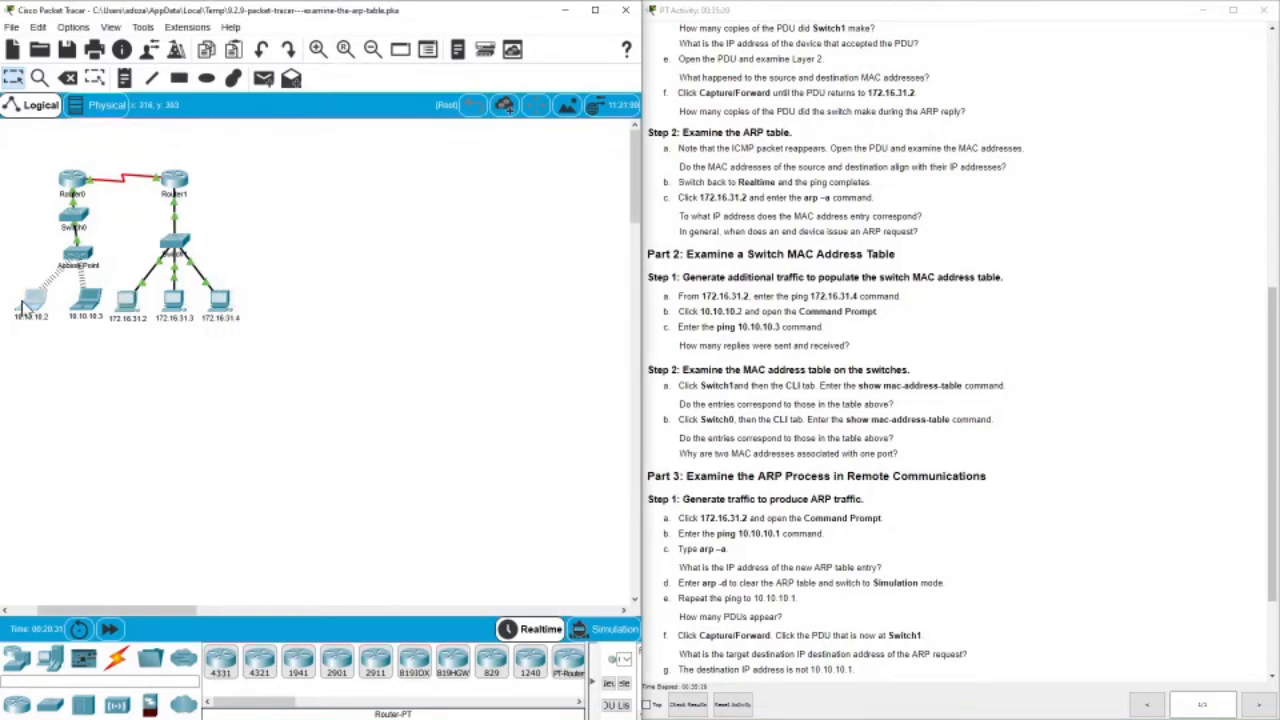
{"action": "left_click", "coordinate": [731, 240]}
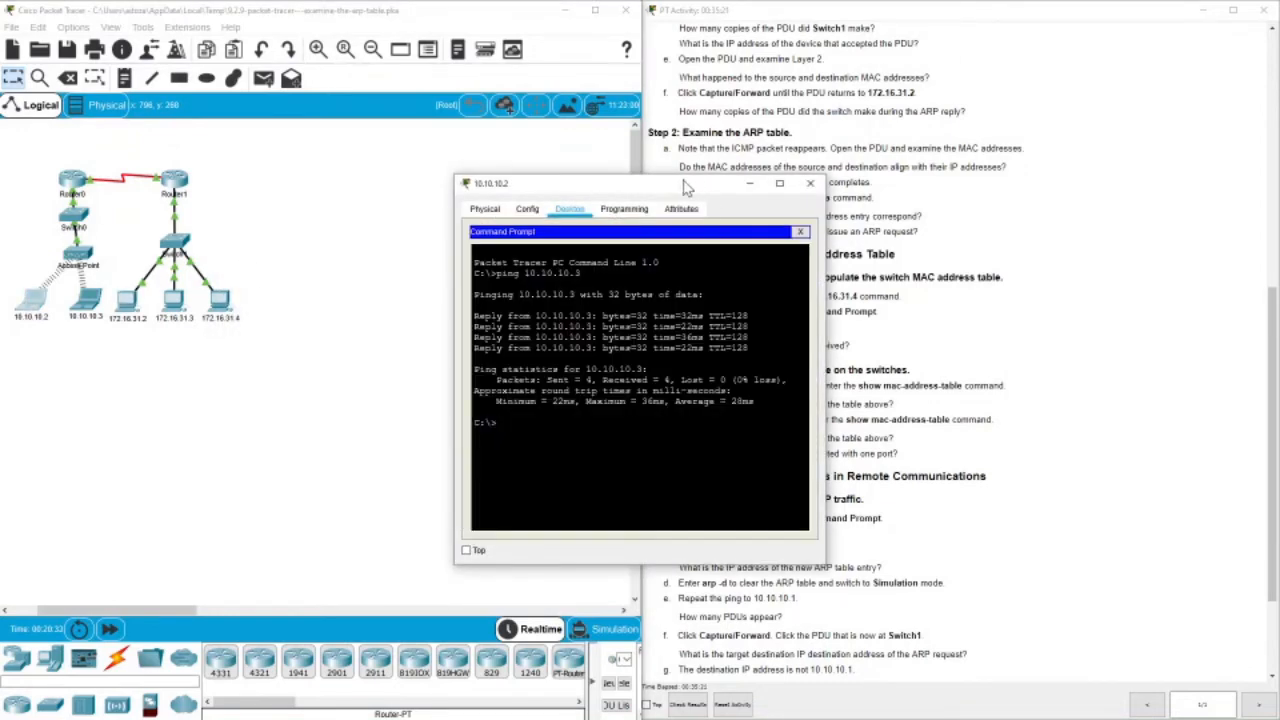
{"action": "left_click_drag", "start_coordinate": [692, 186], "coordinate": [404, 163]}
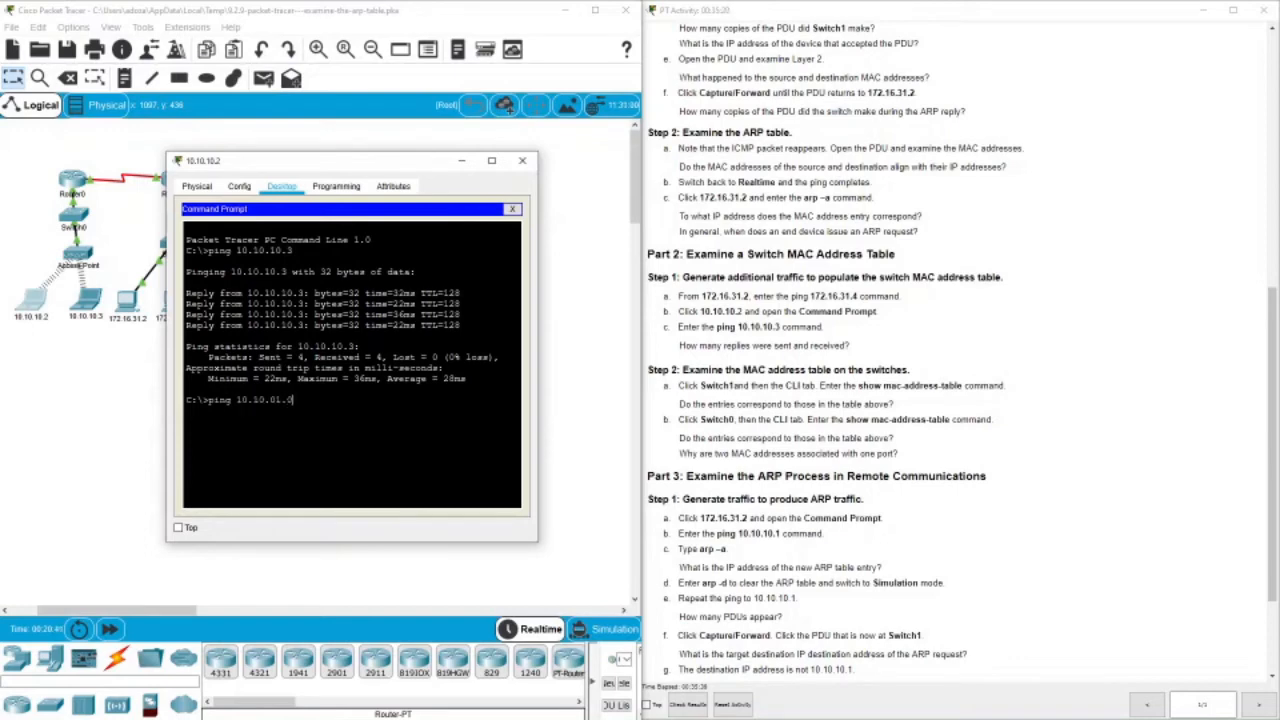
{"action": "type", "text": "3"}
{"action": "key", "text": "Return"}
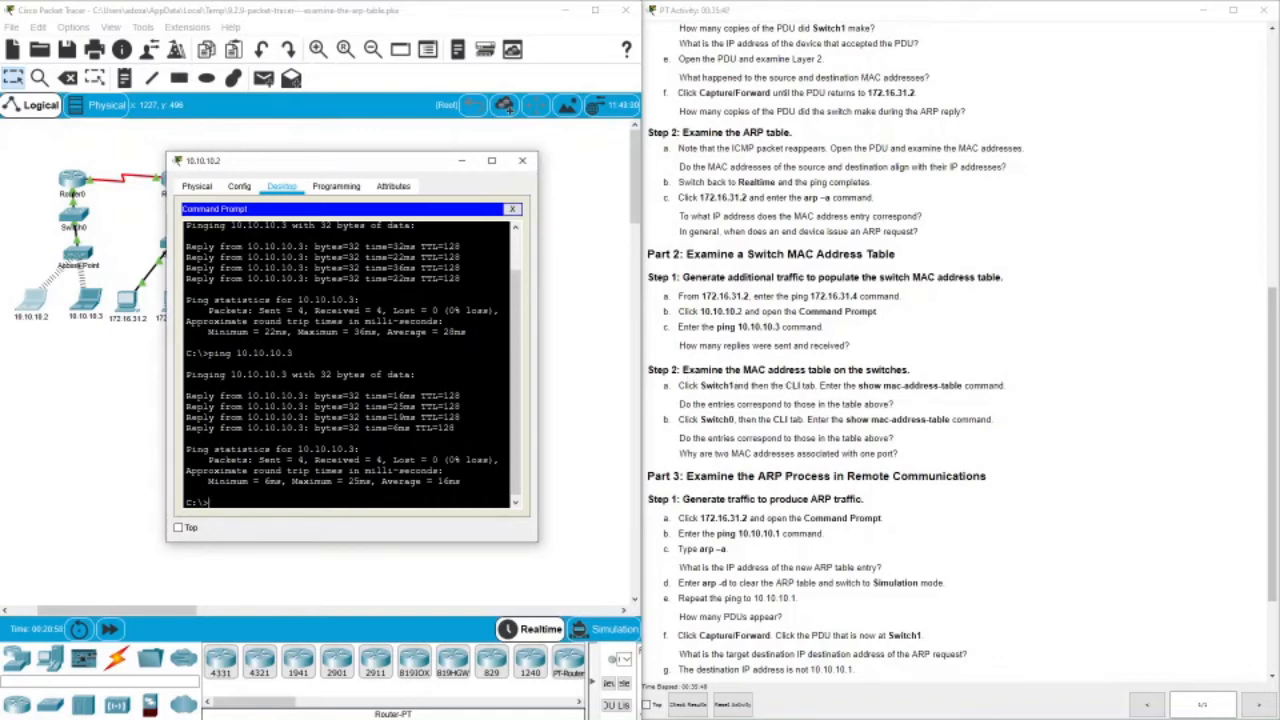
{"action": "left_click", "coordinate": [522, 160]}
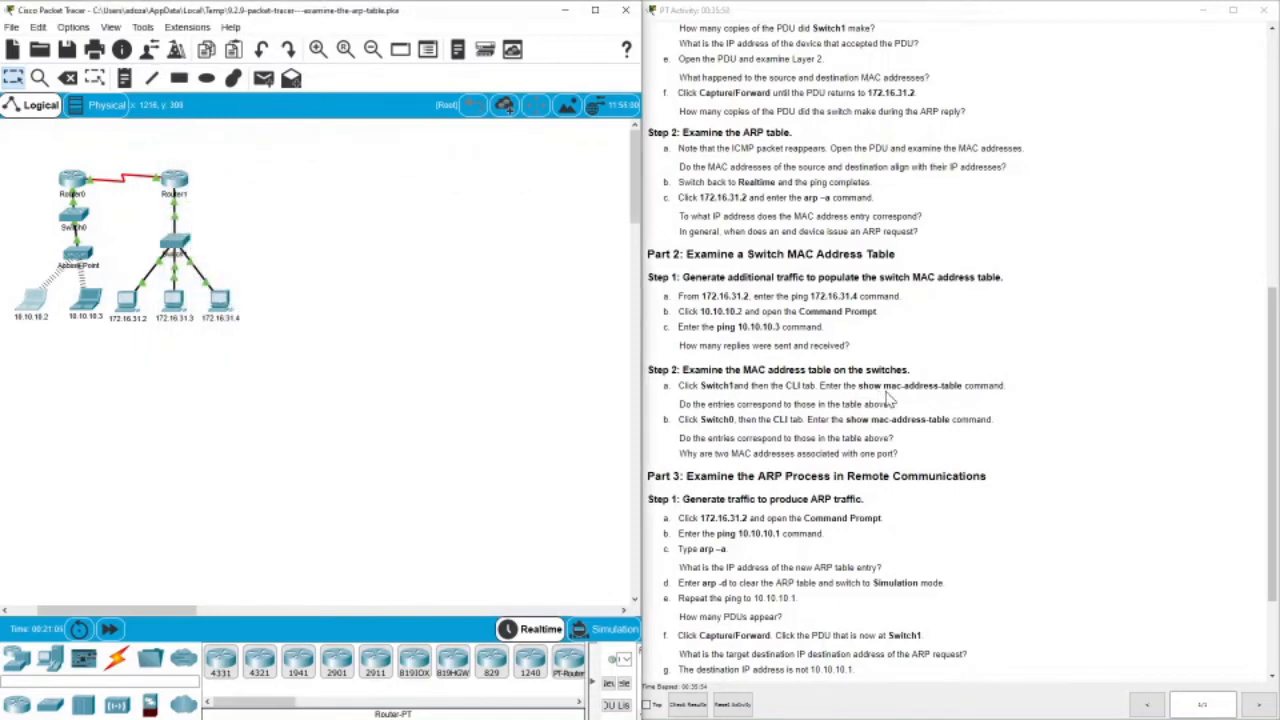
Open the command line interface of Switch1 and enter privileged EXEC mode with en.
{"action": "left_click", "coordinate": [172, 242]}
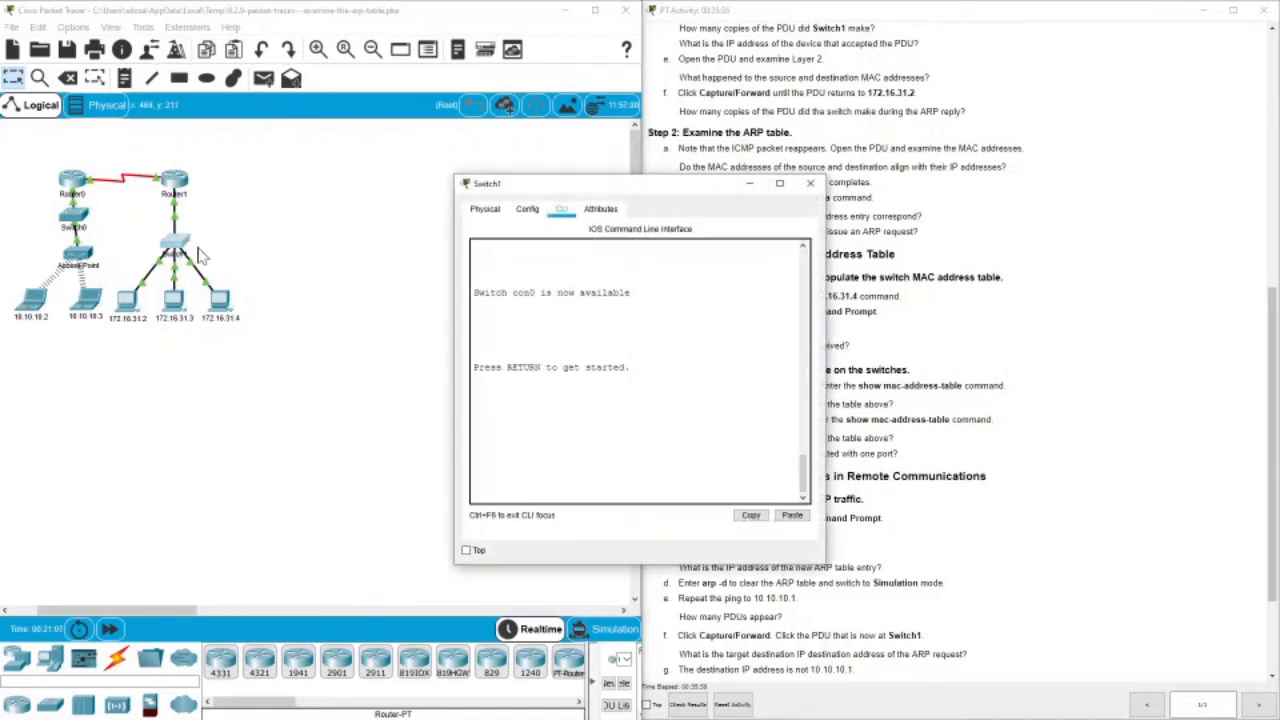
{"action": "key", "text": "Return"}
{"action": "key", "text": "Return"}
{"action": "key", "text": "Return"}
{"action": "key", "text": "Return"}
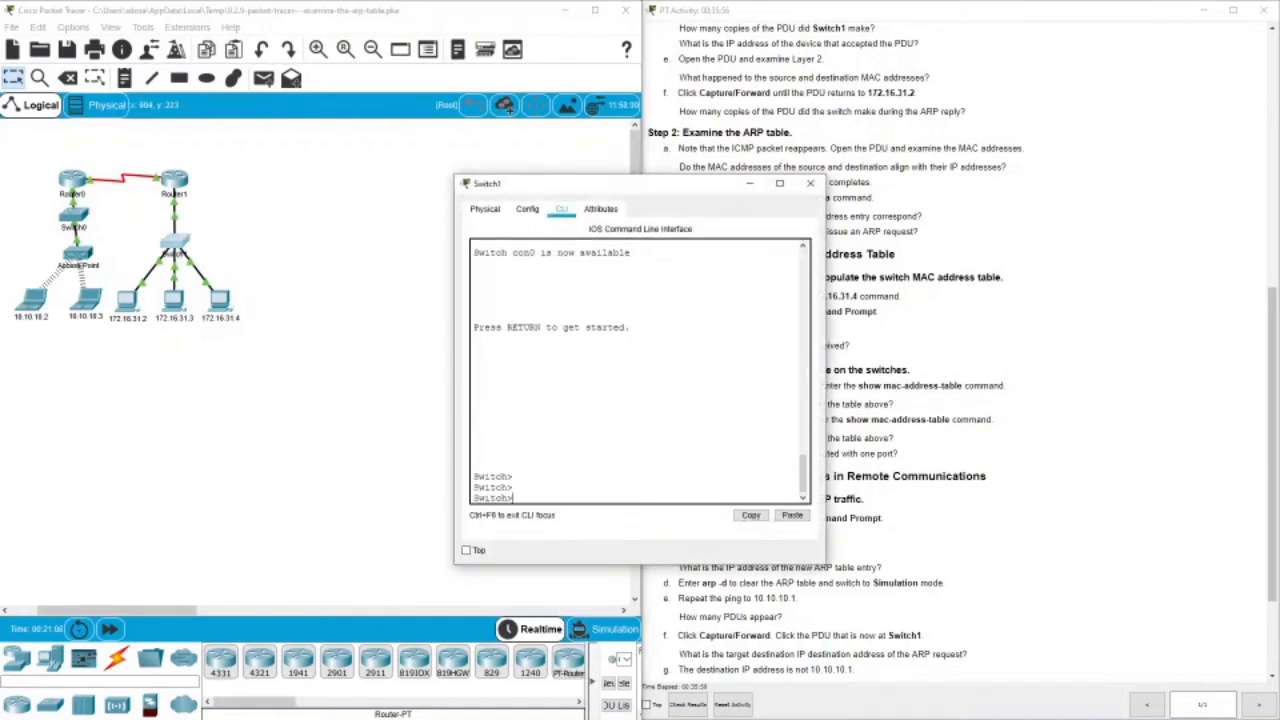
{"action": "type", "text": "en"}
{"action": "key", "text": "Return"}
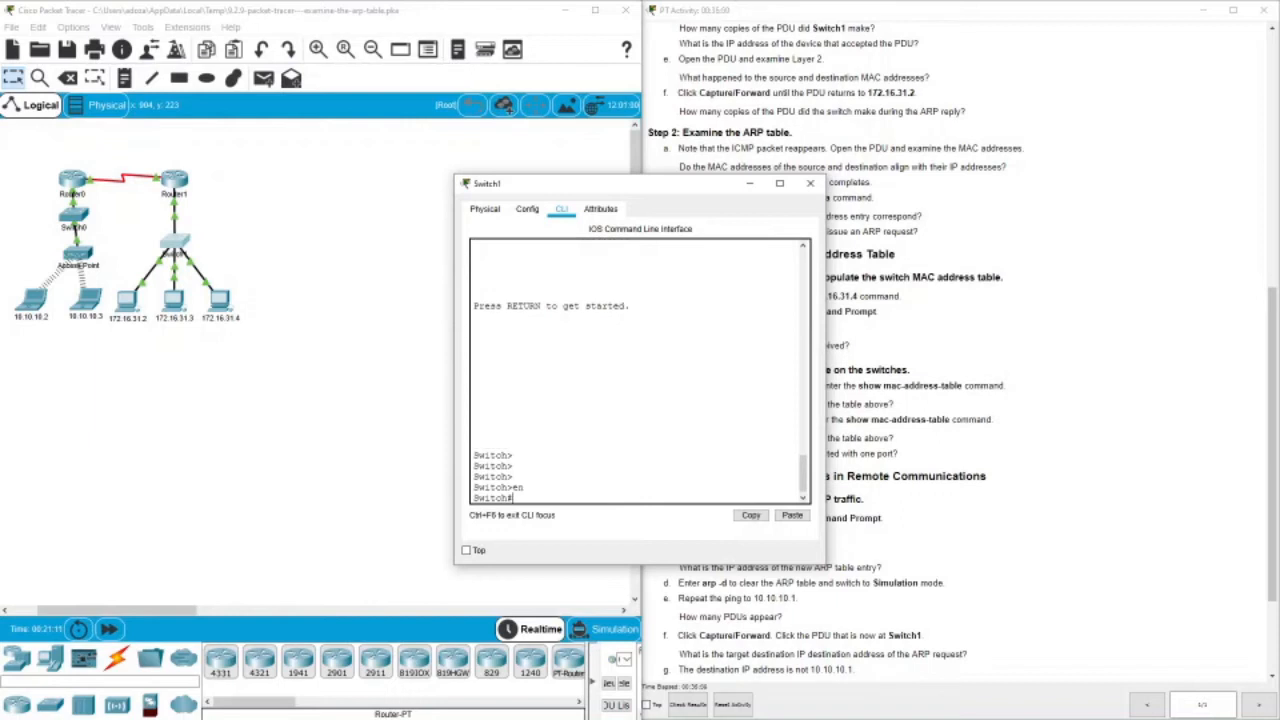
Display the MAC address table of Switch1 with the show mac-address-table command.
{"action": "type", "text": "show mac-add"}
{"action": "key", "text": "Tab"}
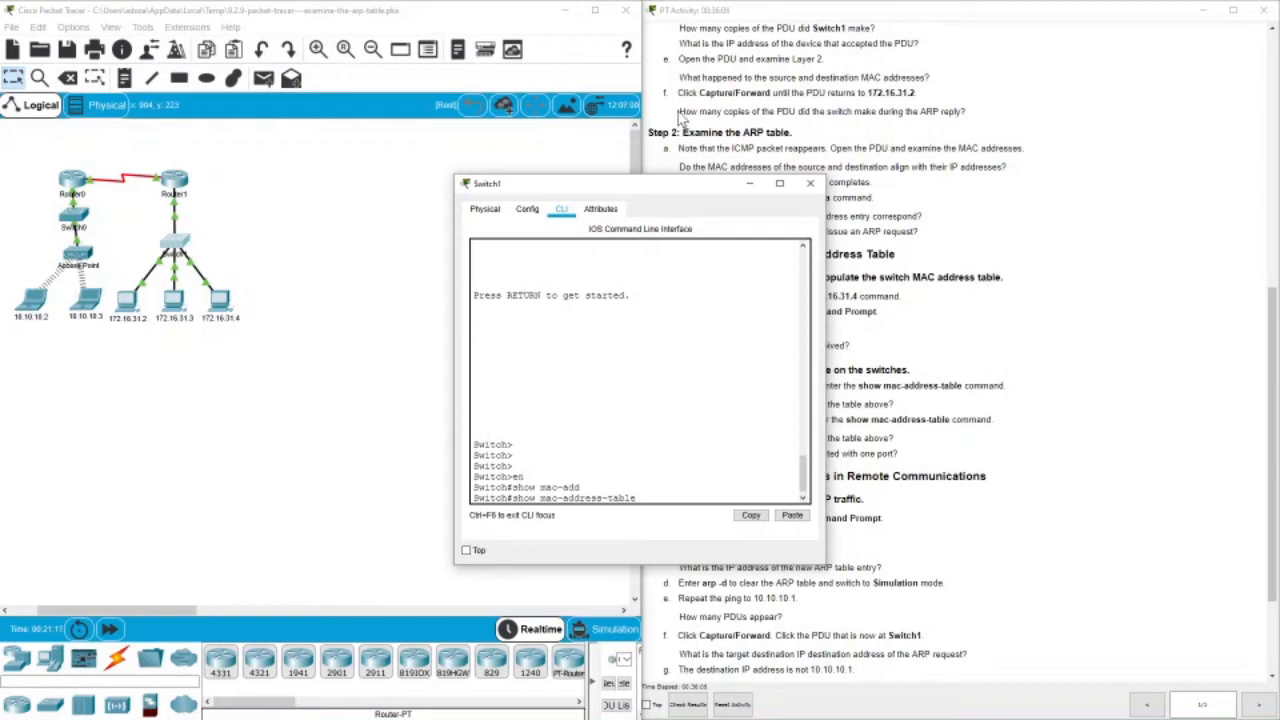
{"action": "left_click_drag", "start_coordinate": [638, 189], "coordinate": [426, 139]}
{"action": "key", "text": "Return"}
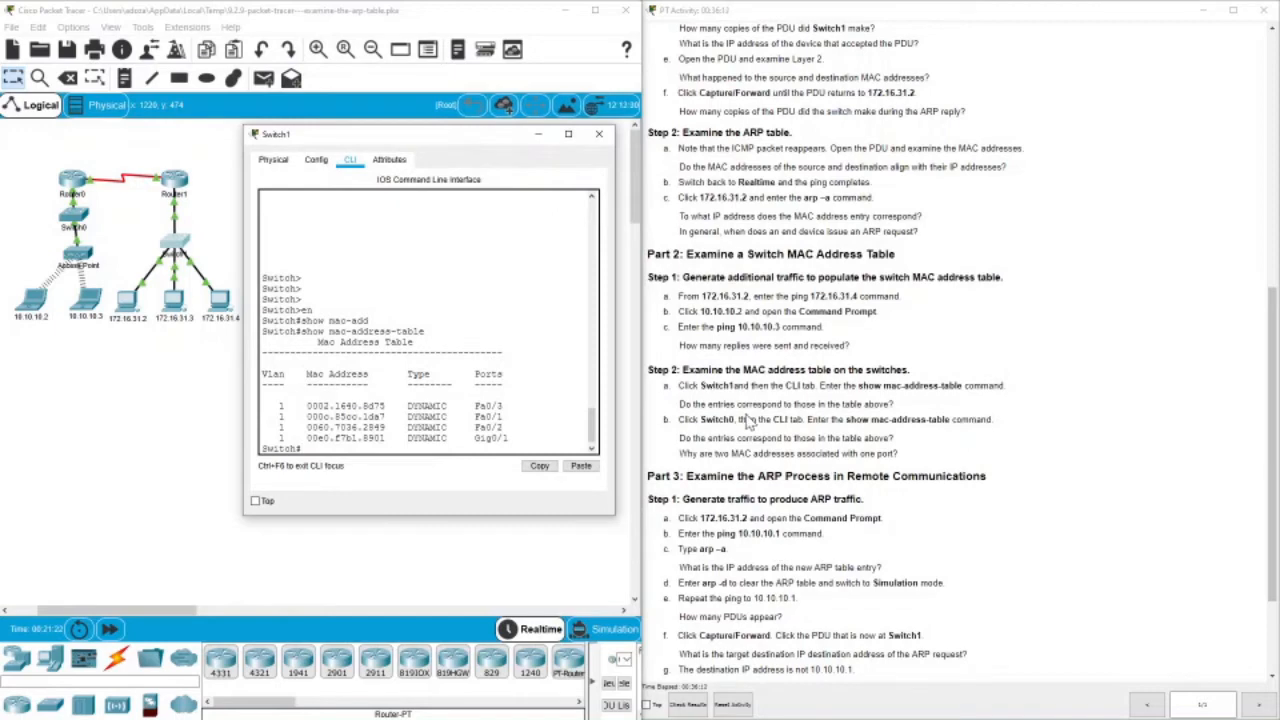
Compare the MAC addresses and ports in Switch1's MAC address table with the entries in the activity's addressing table.
{"action": "scroll", "coordinate": [860, 420], "scroll_direction": "up", "scroll_amount": 10}
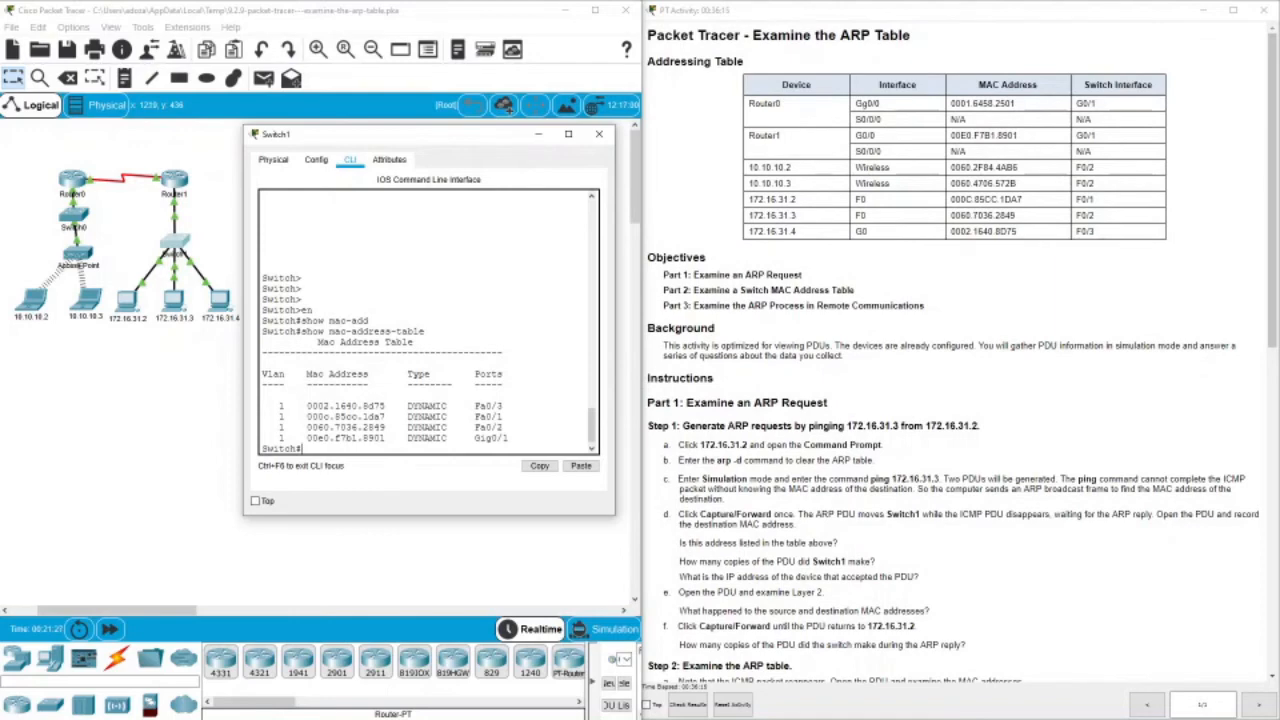
{"action": "left_click_drag", "start_coordinate": [503, 406], "coordinate": [486, 406]}
{"action": "left_click_drag", "start_coordinate": [386, 406], "coordinate": [262, 396]}
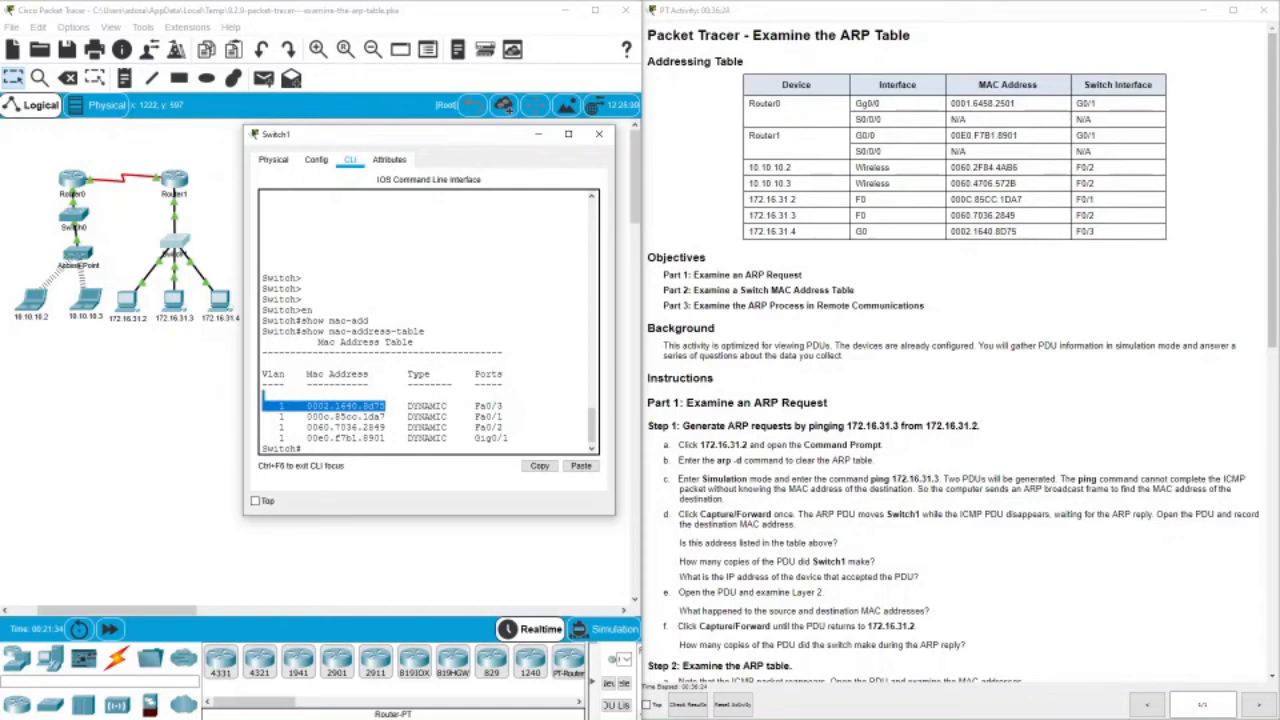
{"action": "left_click", "coordinate": [388, 417]}
{"action": "left_click_drag", "start_coordinate": [378, 416], "coordinate": [363, 417]}
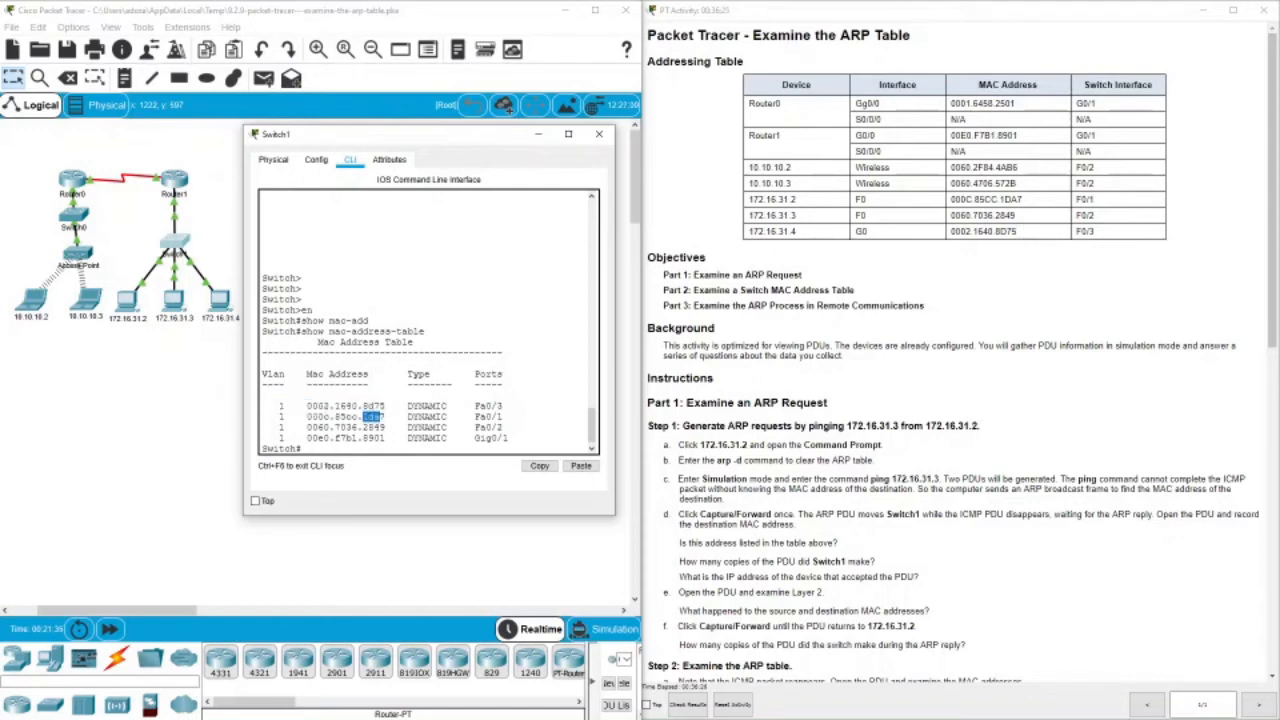
{"action": "left_click_drag", "start_coordinate": [503, 428], "coordinate": [481, 428]}
{"action": "left_click_drag", "start_coordinate": [971, 168], "coordinate": [1025, 176]}
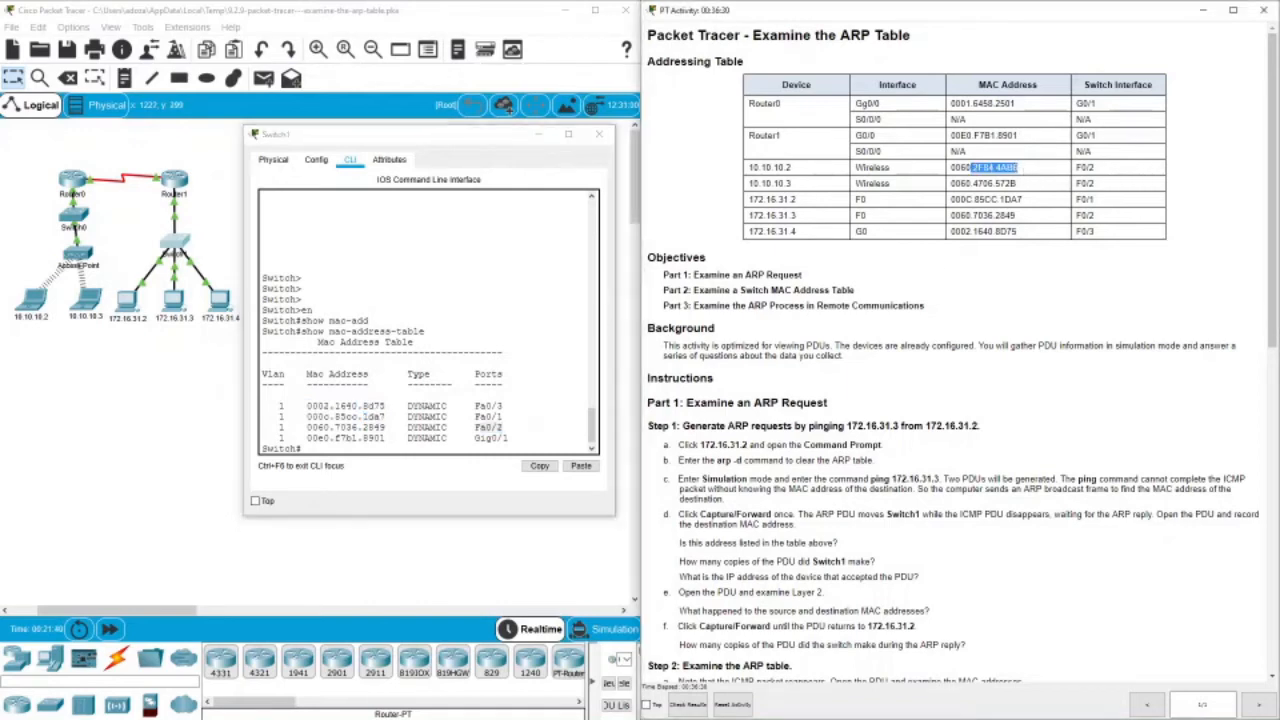
{"action": "left_click_drag", "start_coordinate": [486, 438], "coordinate": [491, 438]}
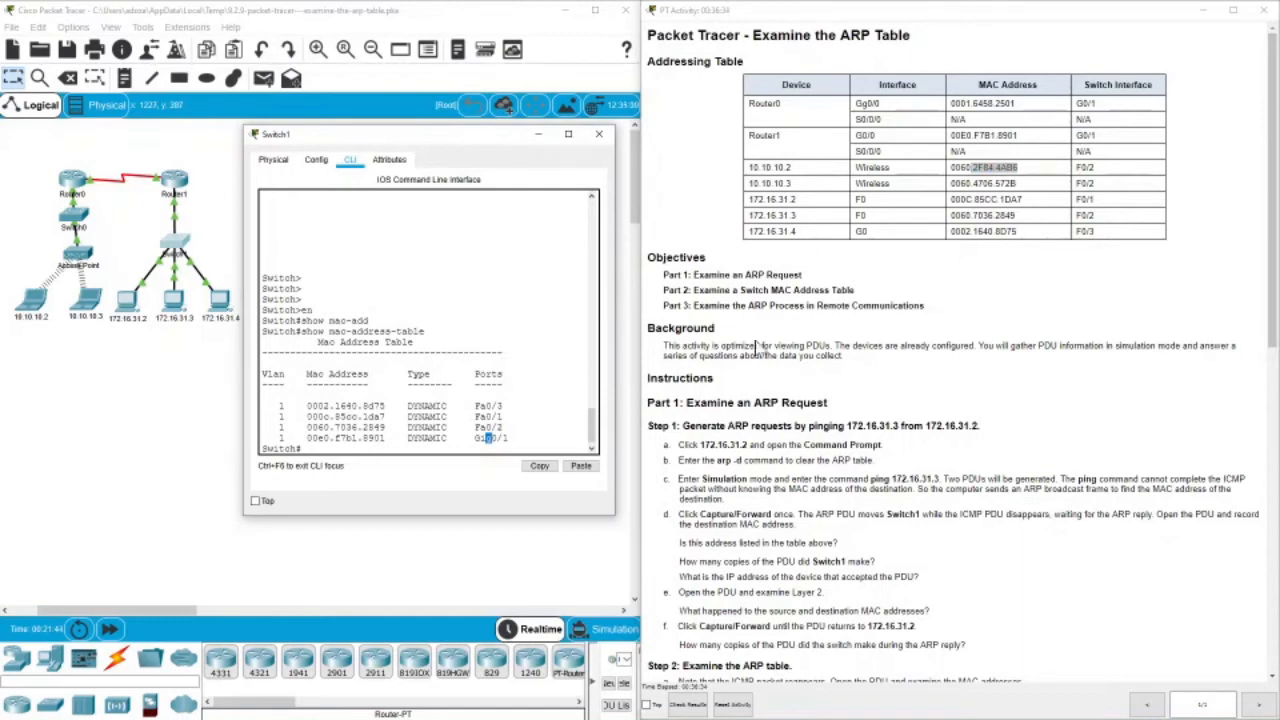
{"action": "left_click_drag", "start_coordinate": [1076, 135], "coordinate": [1096, 136]}
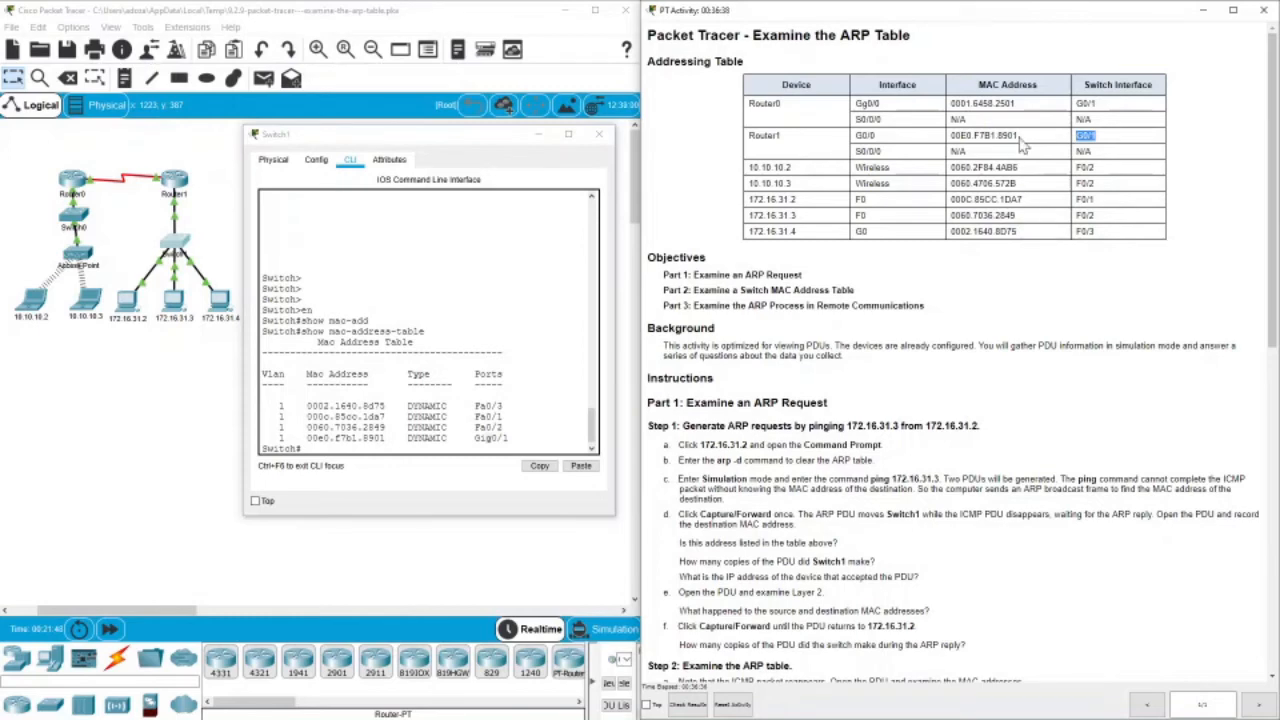
{"action": "left_click_drag", "start_coordinate": [1018, 136], "coordinate": [950, 138]}
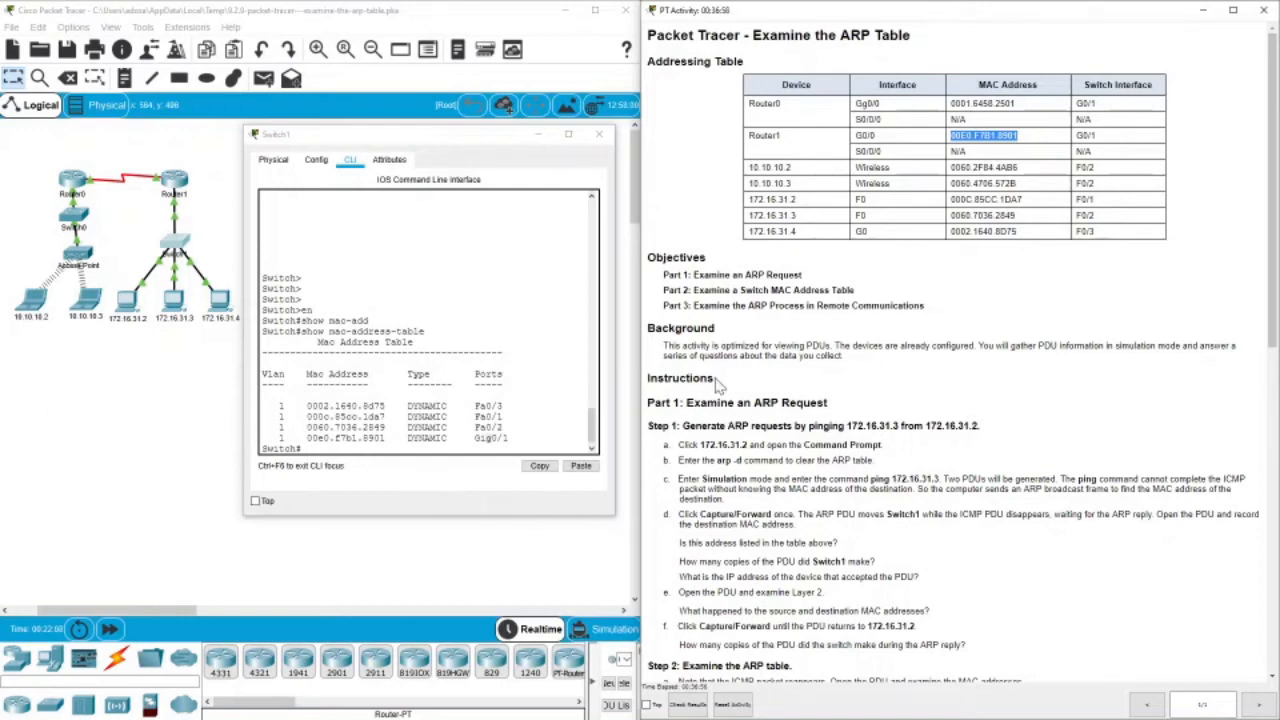
Open the command line interface of Switch0 and enter privileged EXEC mode with en.
{"action": "scroll", "coordinate": [750, 418], "scroll_direction": "down", "scroll_amount": 10}
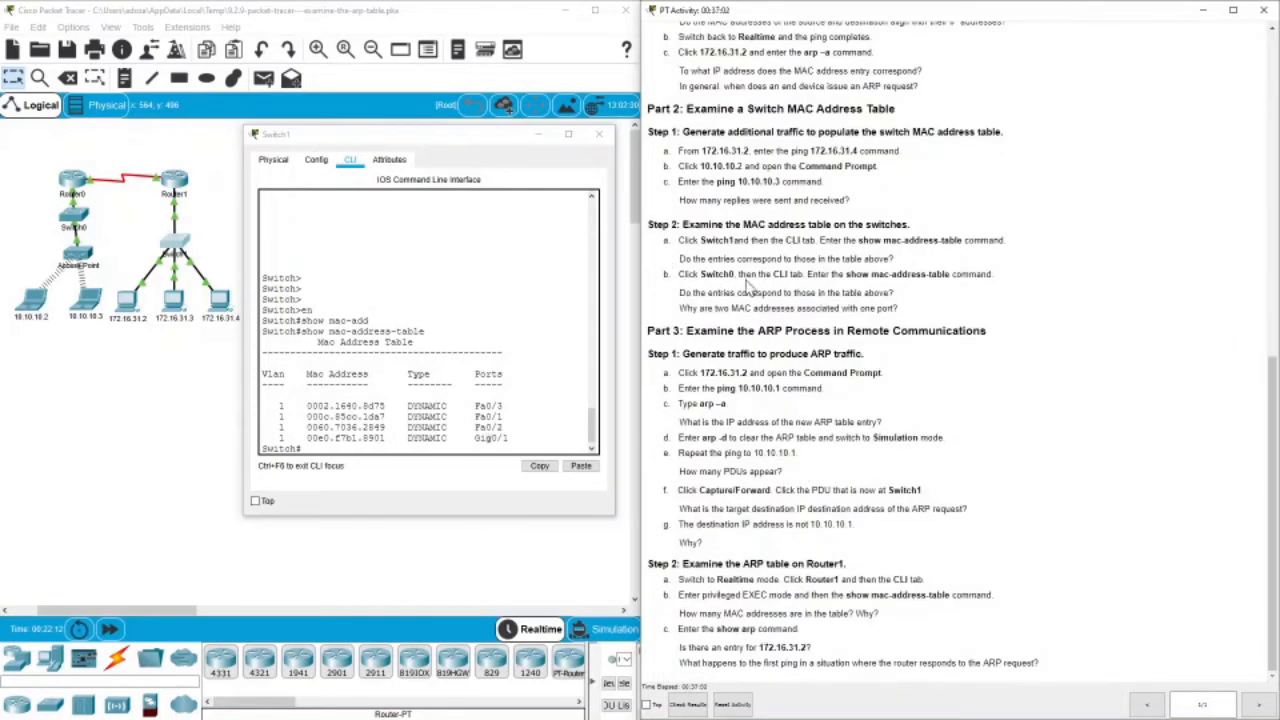
{"action": "left_click", "coordinate": [599, 134]}
{"action": "left_click", "coordinate": [74, 216]}
{"action": "left_click", "coordinate": [562, 209]}
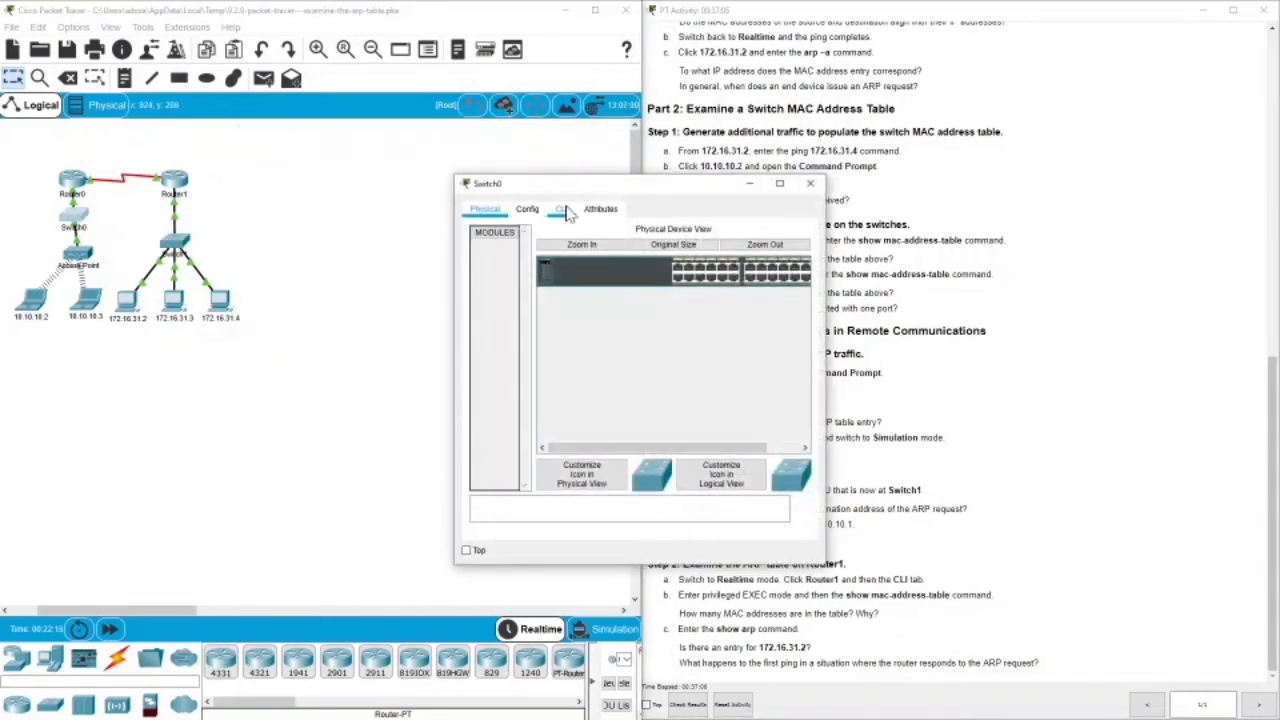
{"action": "left_click_drag", "start_coordinate": [607, 185], "coordinate": [393, 177]}
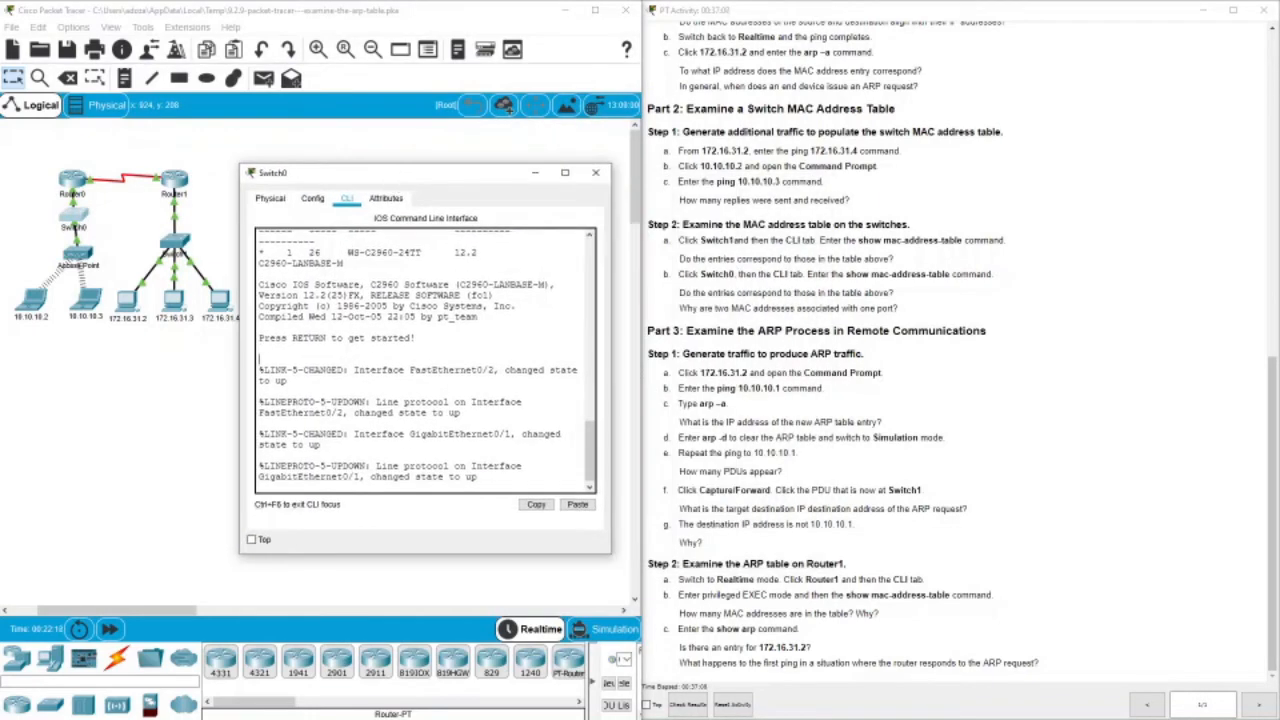
{"action": "key", "text": "Return"}
{"action": "key", "text": "Return"}
{"action": "key", "text": "Return"}
{"action": "key", "text": "Return"}
{"action": "type", "text": "en"}
{"action": "key", "text": "Return"}
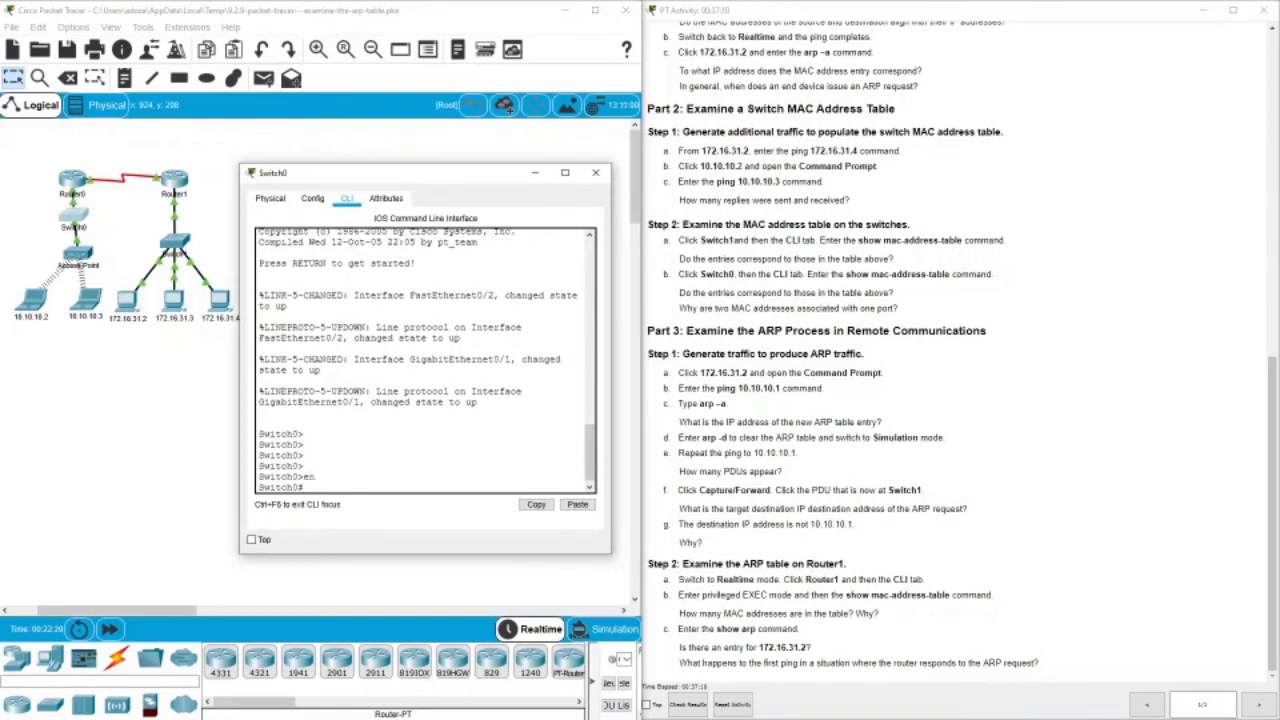
Display the MAC address table of Switch0 with the show mac-address-table command.
{"action": "type", "text": "show mac-ad"}
{"action": "key", "text": "Tab"}
{"action": "key", "text": "Return"}
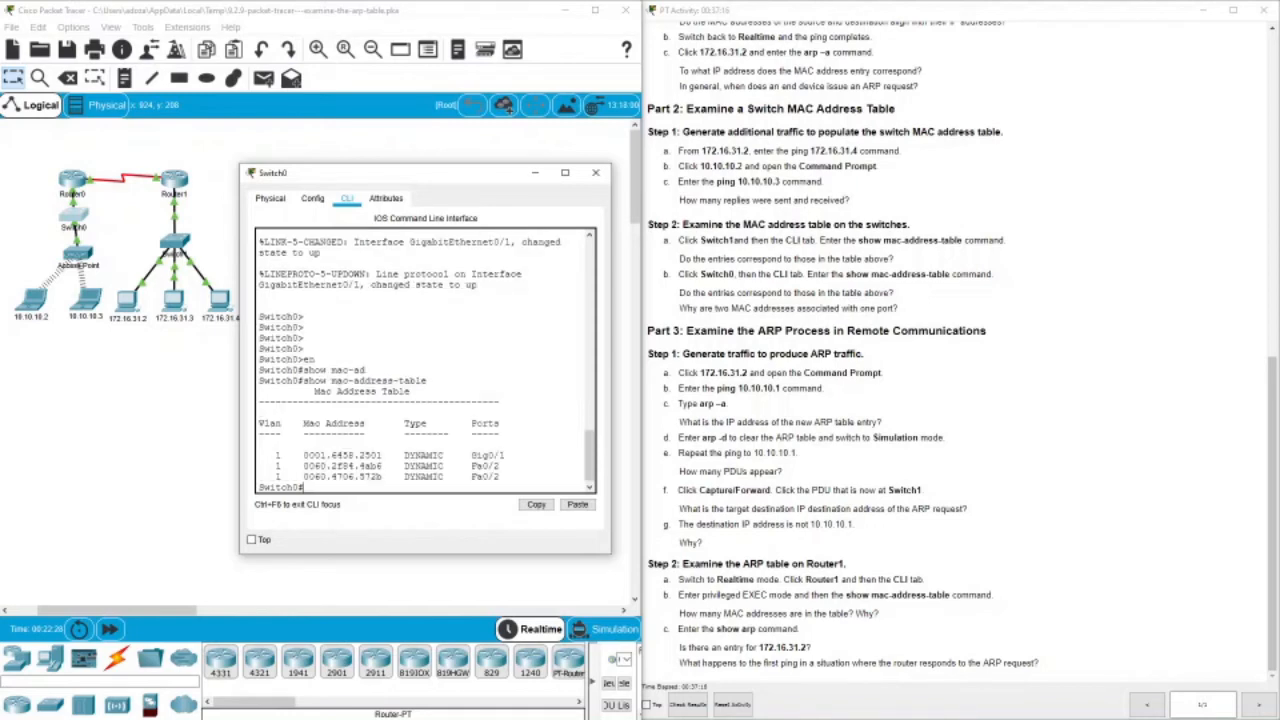
Compare Switch0's MAC addresses and ports with the activity's addressing table, and close the Switch0 window.
{"action": "left_click_drag", "start_coordinate": [471, 455], "coordinate": [499, 477]}
{"action": "scroll", "coordinate": [916, 372], "scroll_direction": "up", "scroll_amount": 10}
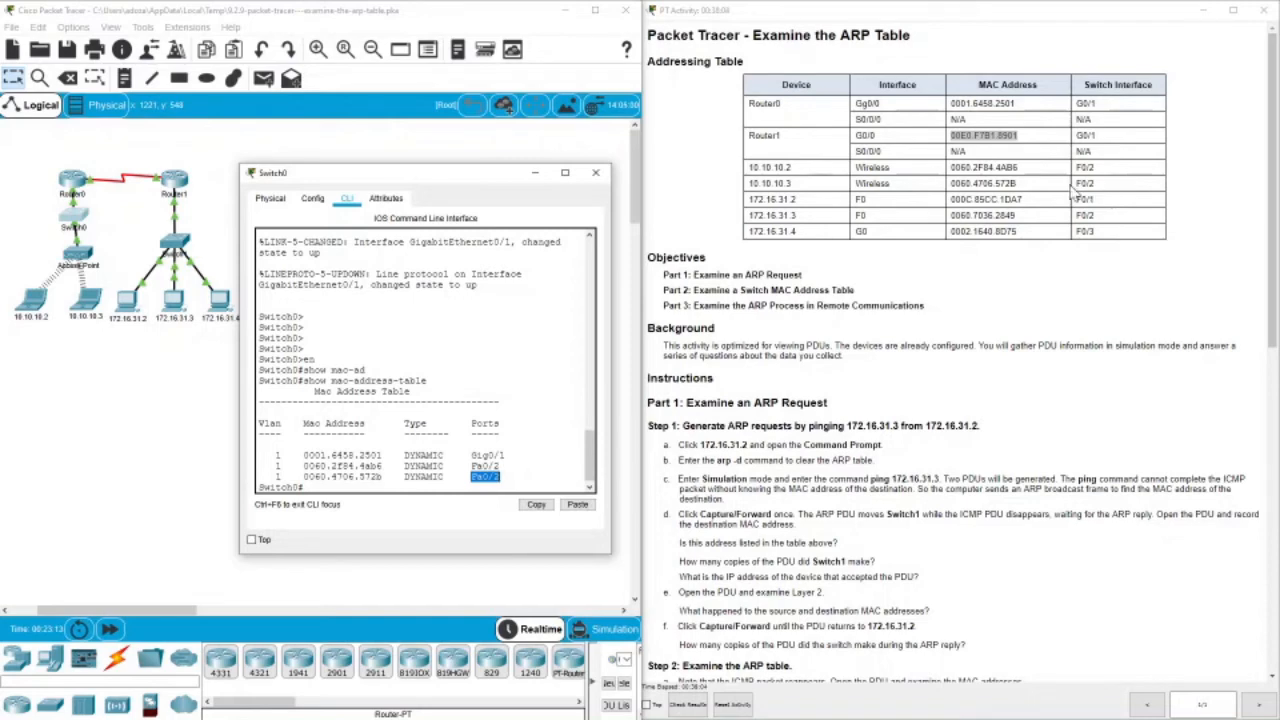
{"action": "left_click_drag", "start_coordinate": [1019, 185], "coordinate": [984, 168]}
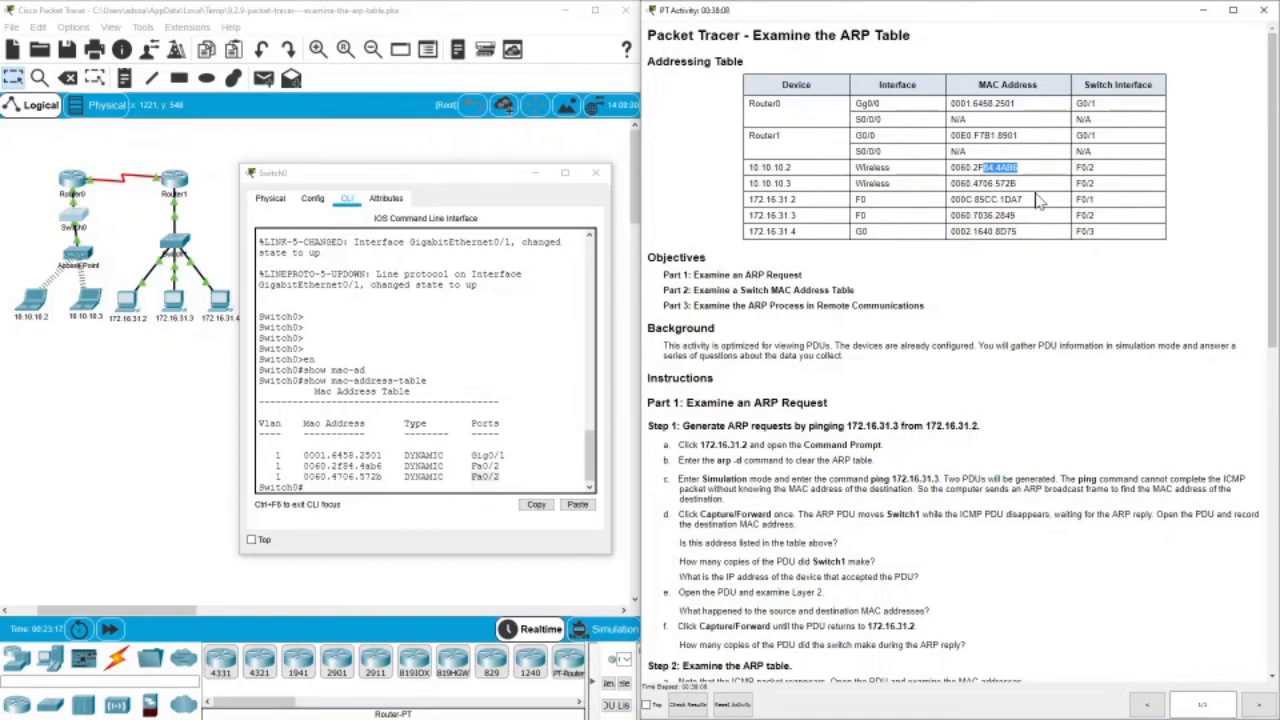
{"action": "left_click", "coordinate": [1050, 110]}
{"action": "left_click_drag", "start_coordinate": [1092, 104], "coordinate": [1076, 104]}
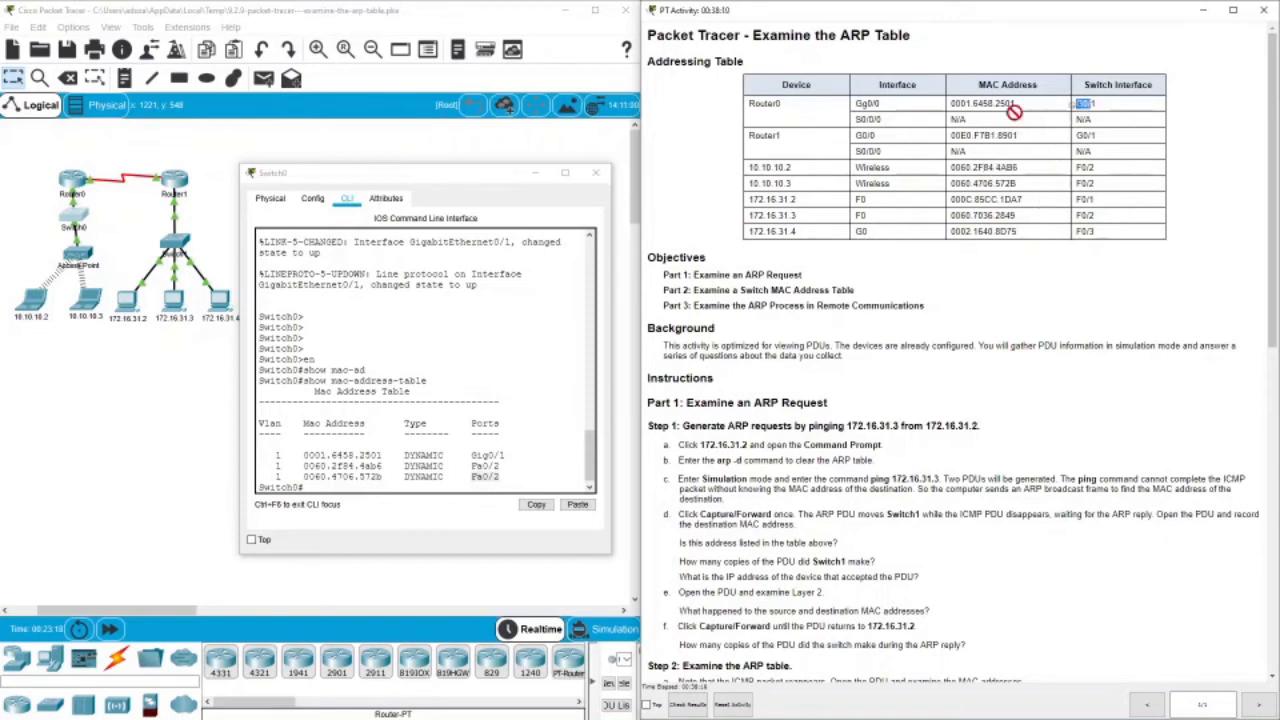
{"action": "left_click", "coordinate": [890, 282]}
{"action": "left_click", "coordinate": [596, 180]}
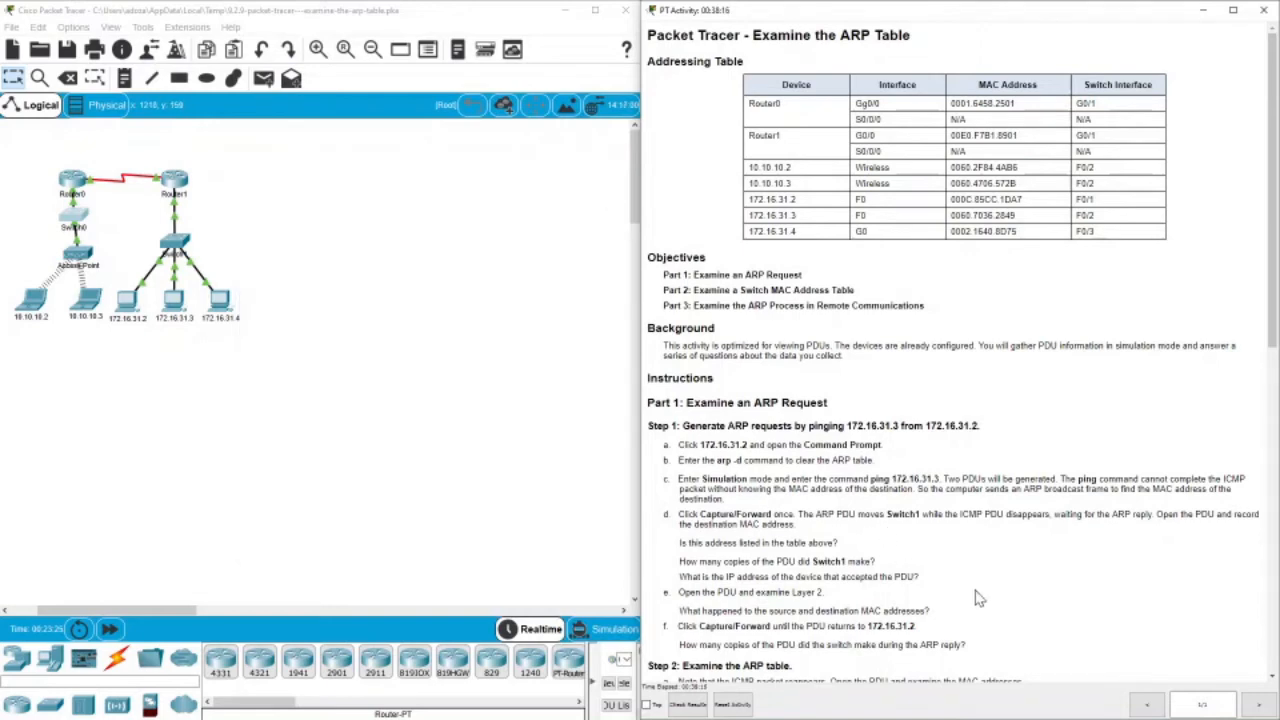
Find the Part 3 instructions and ping 10.10.10.1 from the Command Prompt of 172.16.31.2.
{"action": "scroll", "coordinate": [950, 360], "scroll_direction": "down", "scroll_amount": 3}
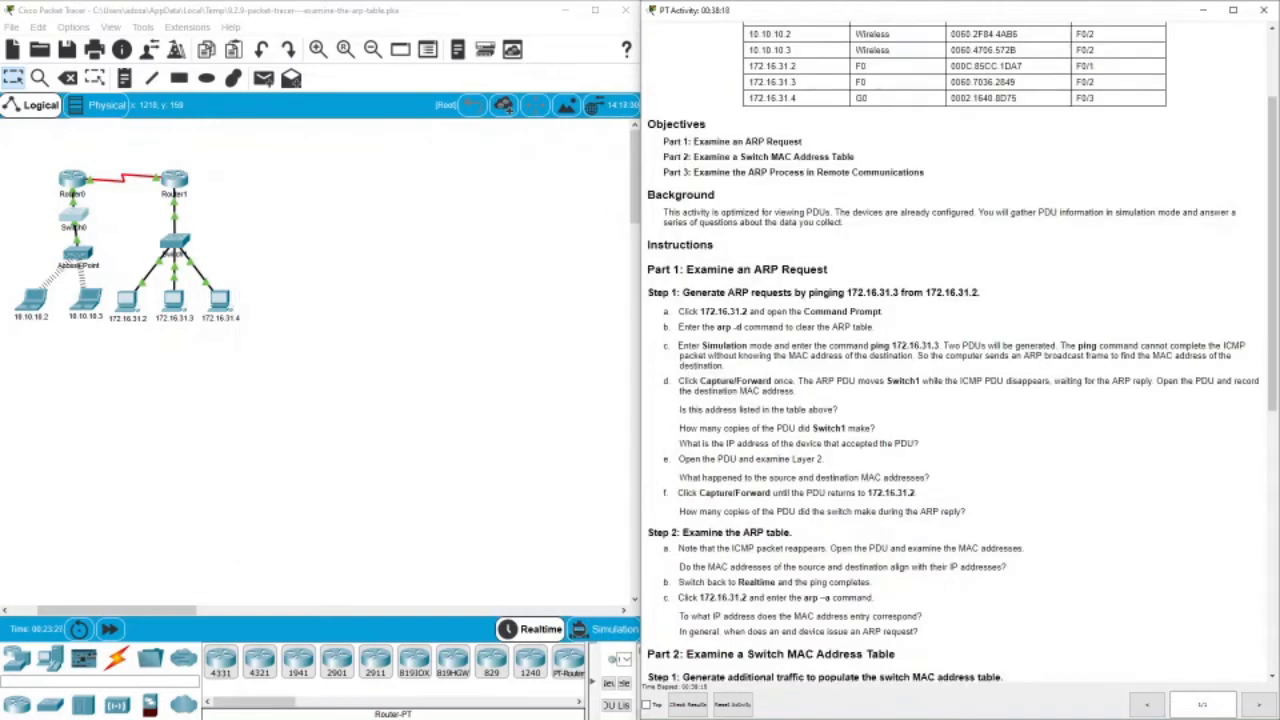
{"action": "scroll", "coordinate": [780, 540], "scroll_direction": "down", "scroll_amount": 3}
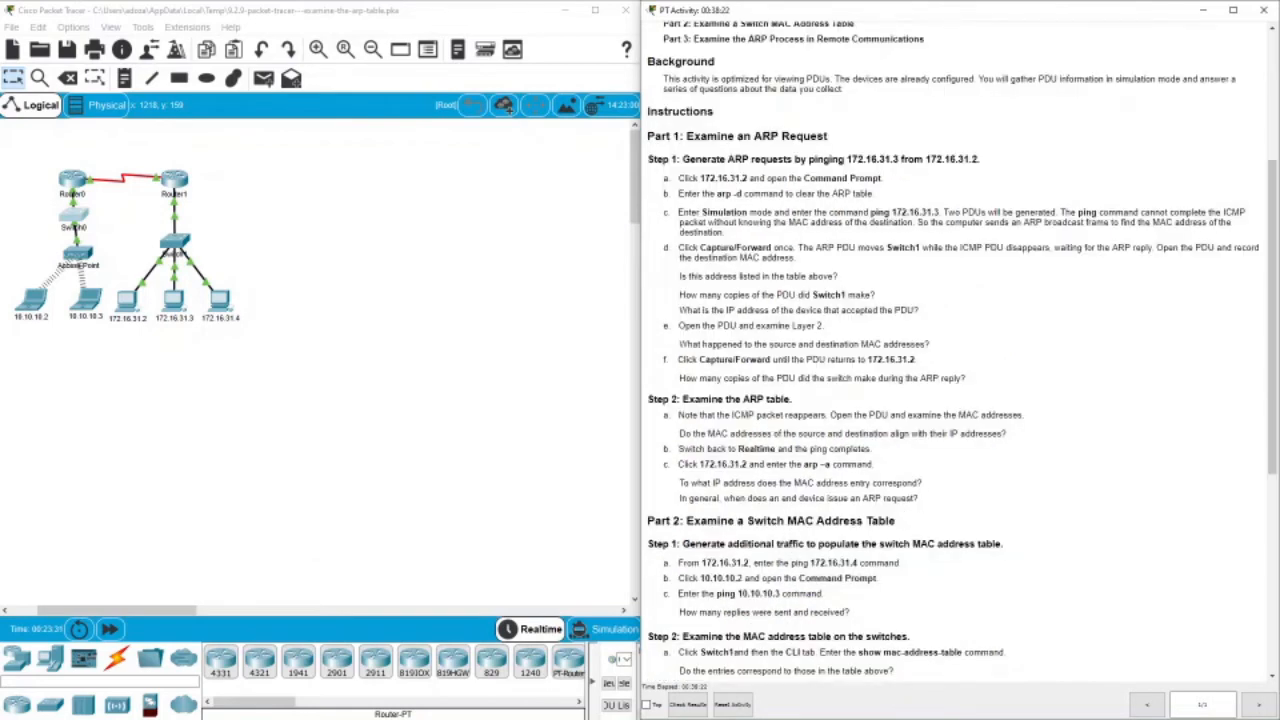
{"action": "scroll", "coordinate": [730, 420], "scroll_direction": "down", "scroll_amount": 6}
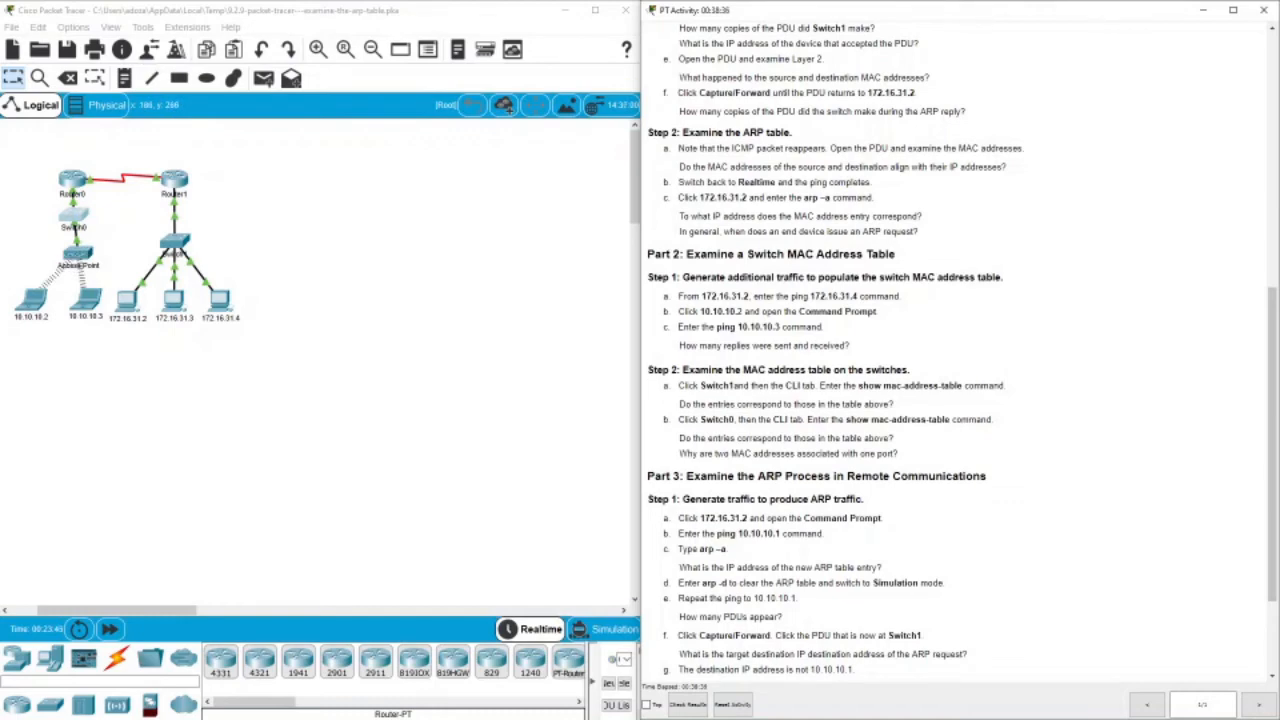
{"action": "scroll", "coordinate": [747, 470], "scroll_direction": "down", "scroll_amount": 3}
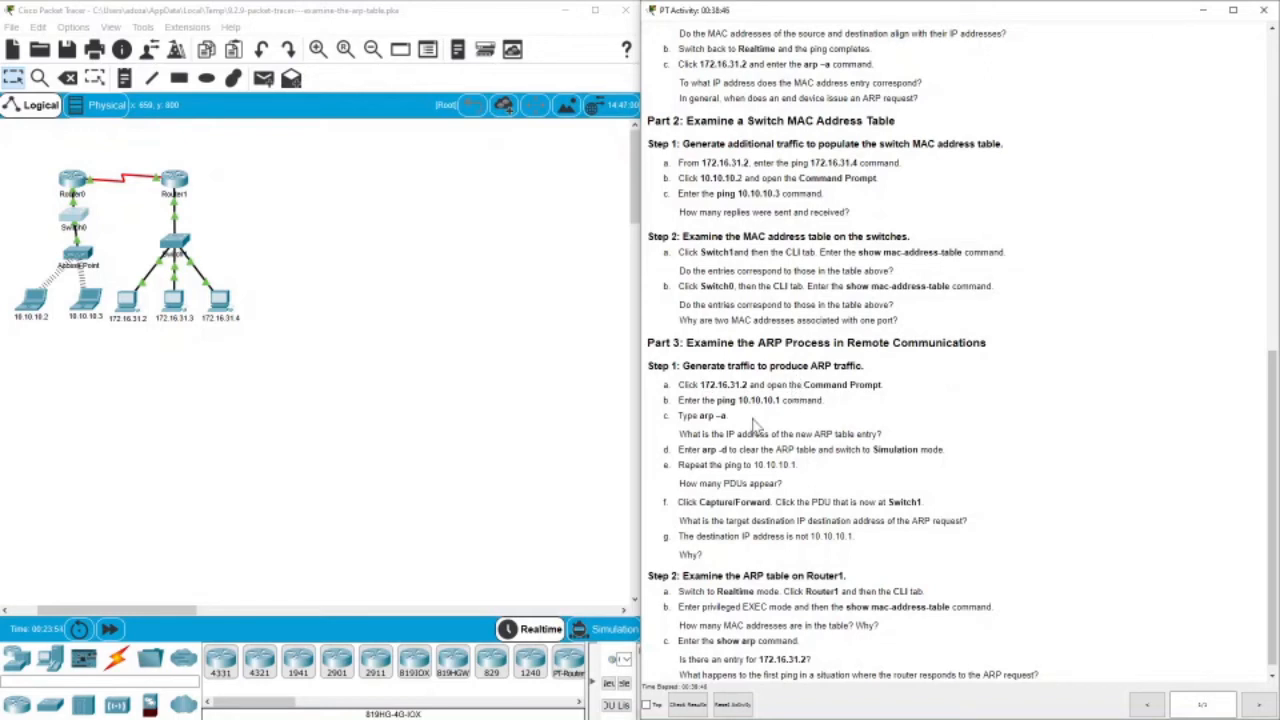
{"action": "left_click", "coordinate": [137, 316]}
{"action": "left_click", "coordinate": [749, 260]}
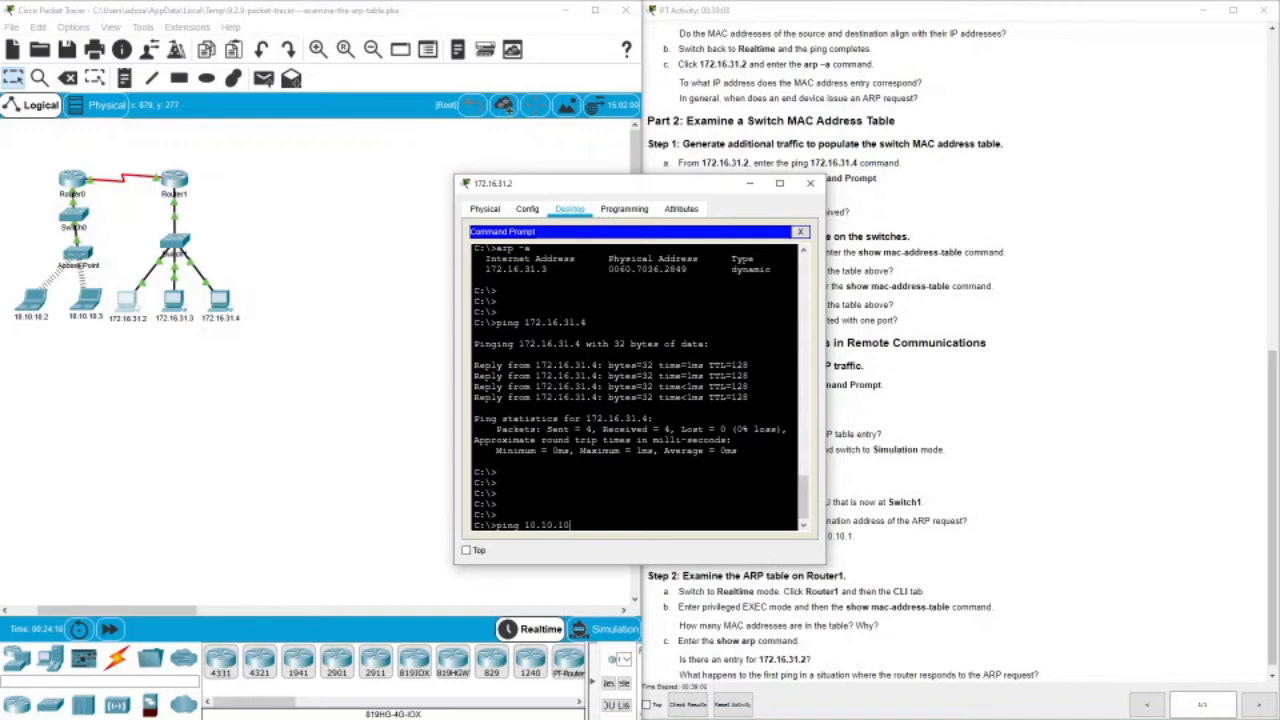
{"action": "left_click_drag", "start_coordinate": [696, 187], "coordinate": [505, 191]}
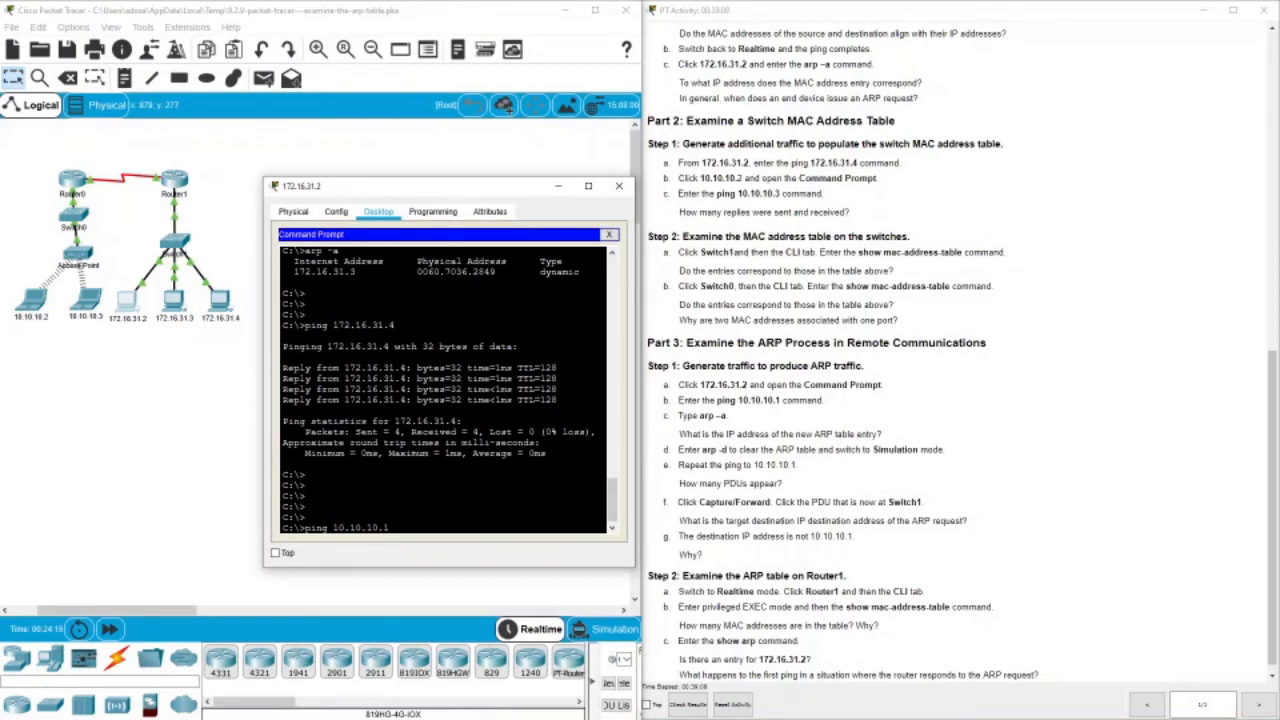
{"action": "key", "text": "Return"}
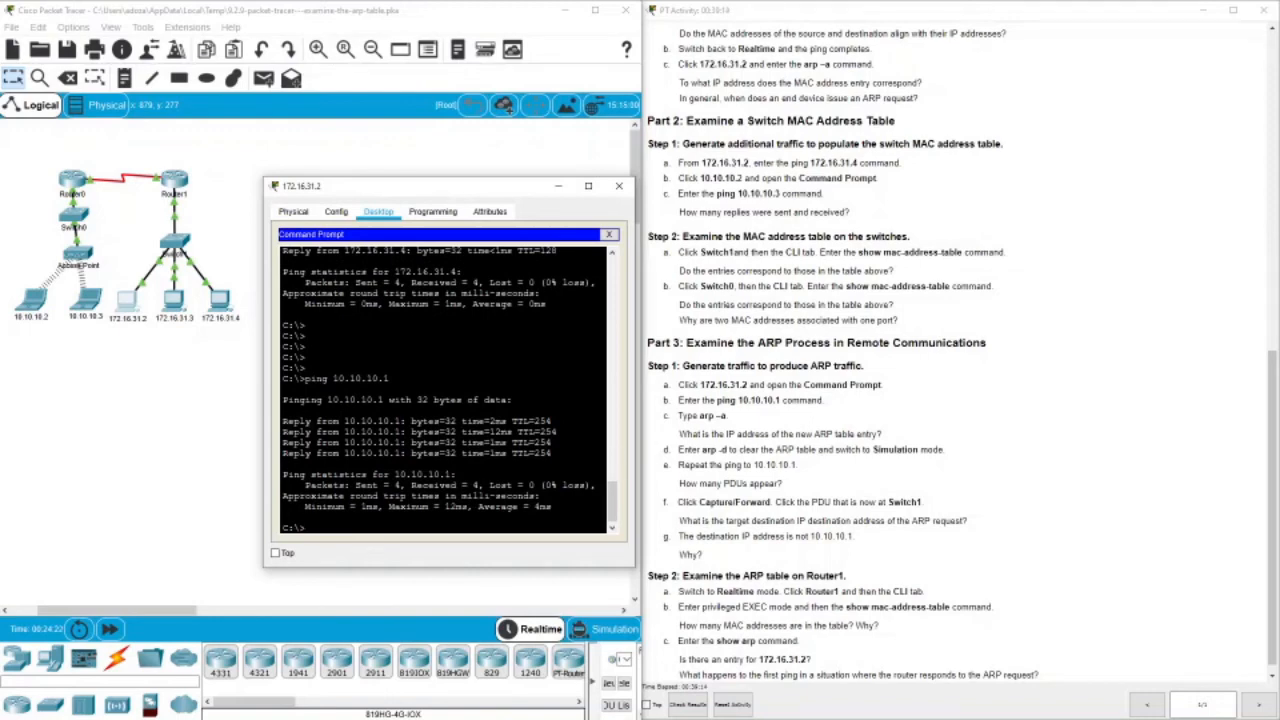
List the ARP table of 172.16.31.2 with arp -a and examine the IP and MAC address of each entry.
{"action": "key", "text": "Return"}
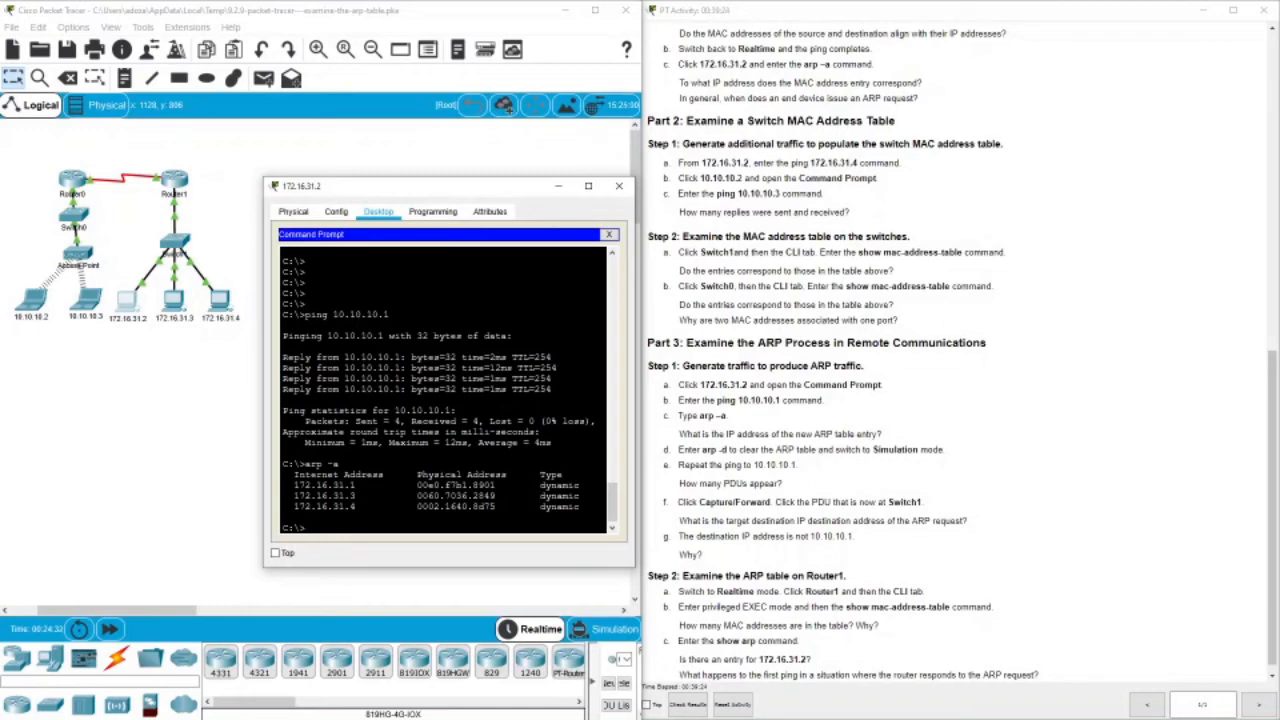
{"action": "left_click_drag", "start_coordinate": [293, 496], "coordinate": [372, 496]}
{"action": "left_click_drag", "start_coordinate": [417, 496], "coordinate": [500, 496]}
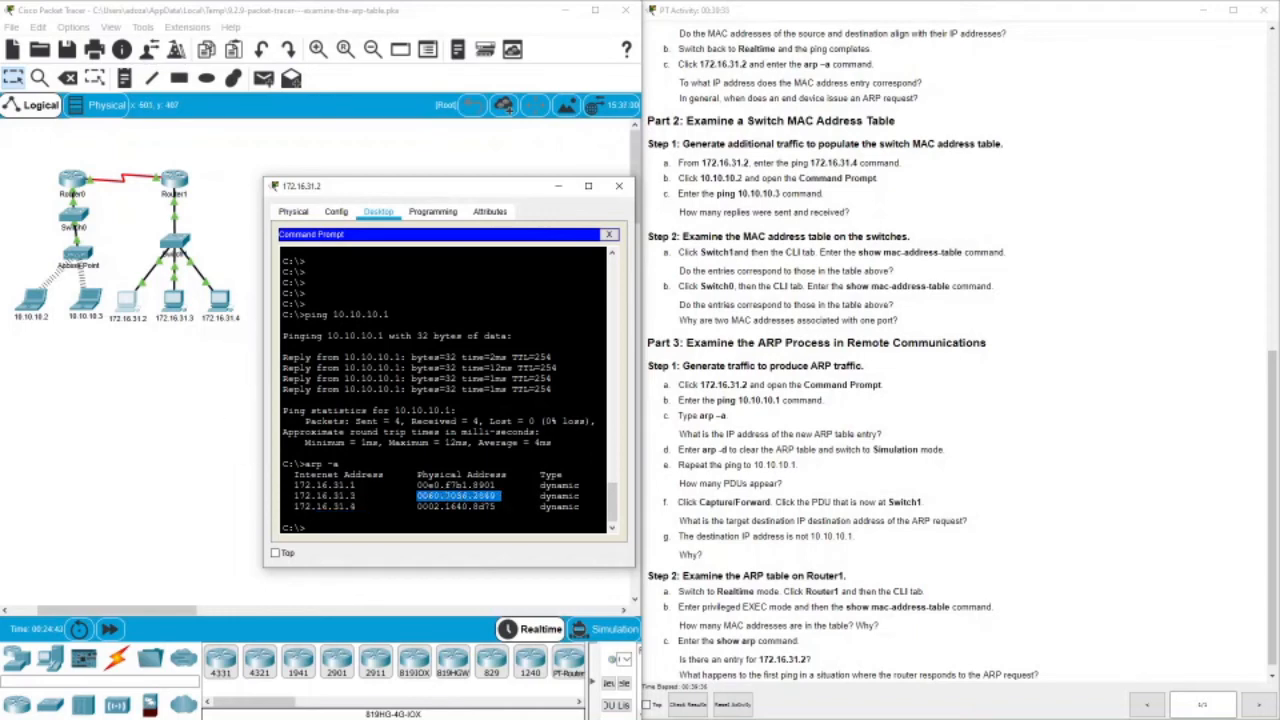
{"action": "left_click_drag", "start_coordinate": [417, 506], "coordinate": [513, 496]}
{"action": "left_click", "coordinate": [428, 496]}
{"action": "left_click", "coordinate": [510, 497]}
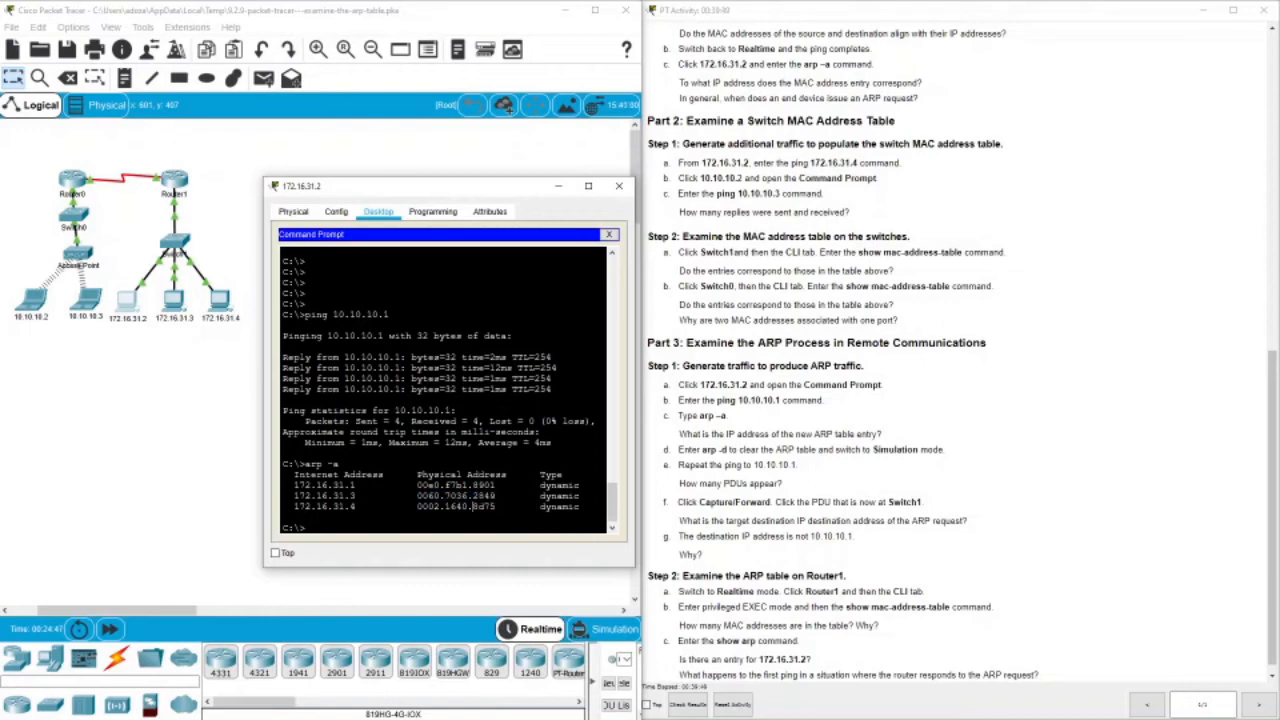
{"action": "left_click_drag", "start_coordinate": [326, 485], "coordinate": [500, 485]}
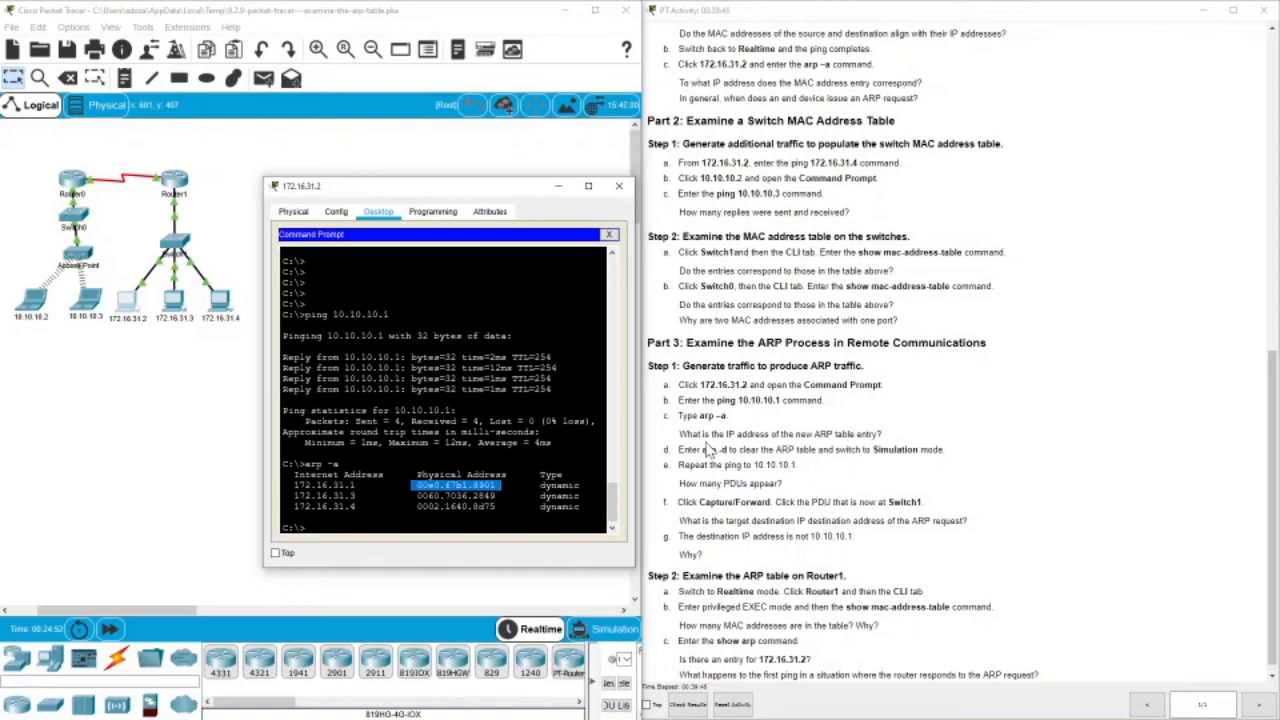
{"action": "left_click", "coordinate": [706, 467]}
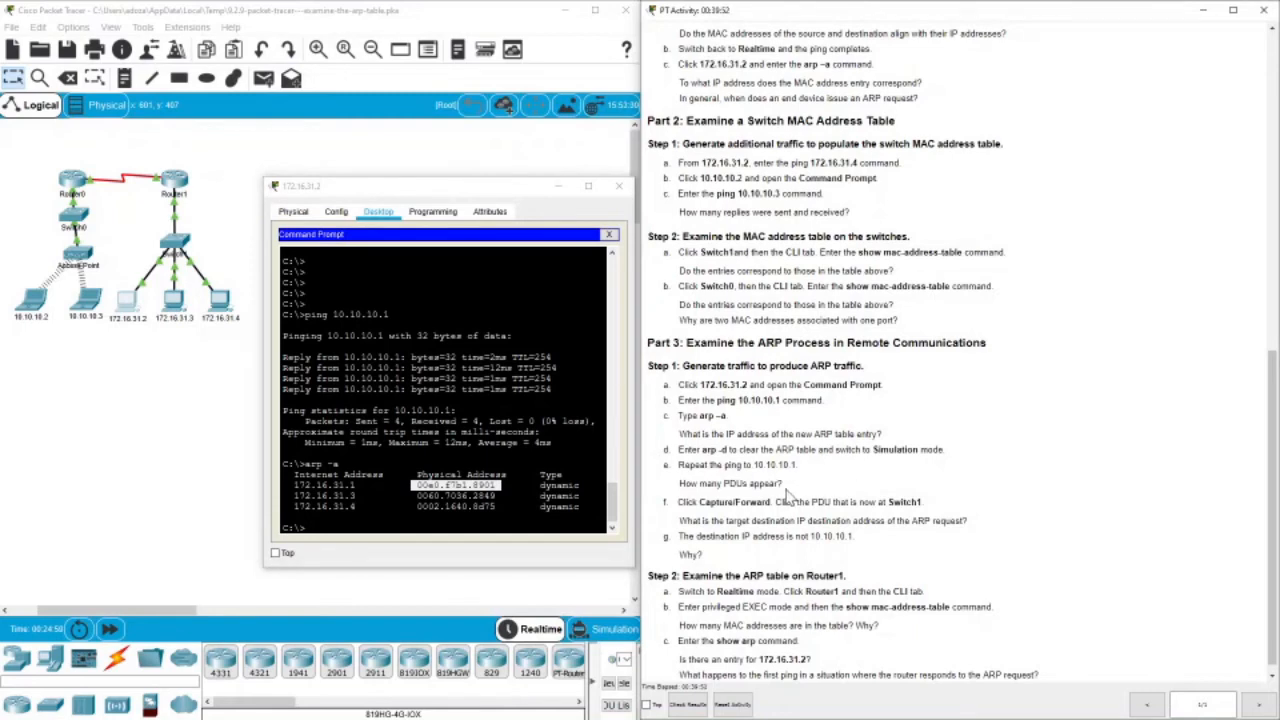
Clear the ARP table of 172.16.31.2 with arp -d and check it with arp -a.
{"action": "left_click", "coordinate": [456, 506]}
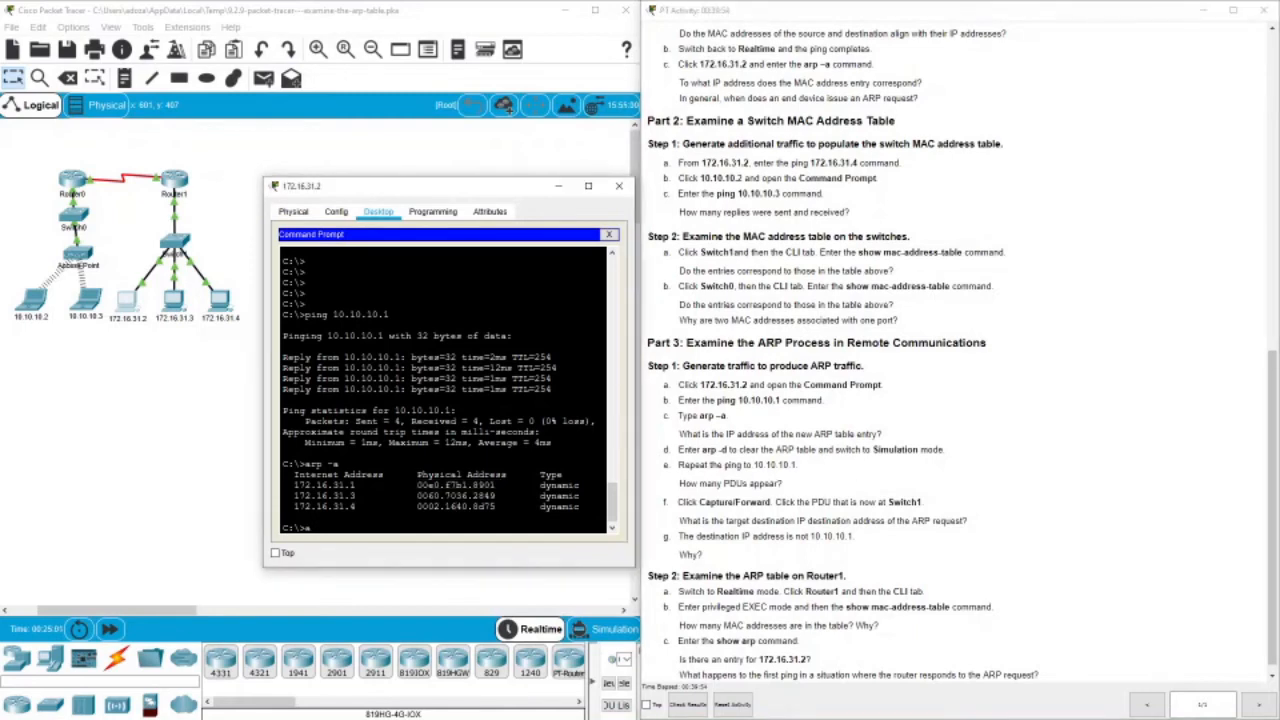
{"action": "type", "text": "arp -d"}
{"action": "key", "text": "Return"}
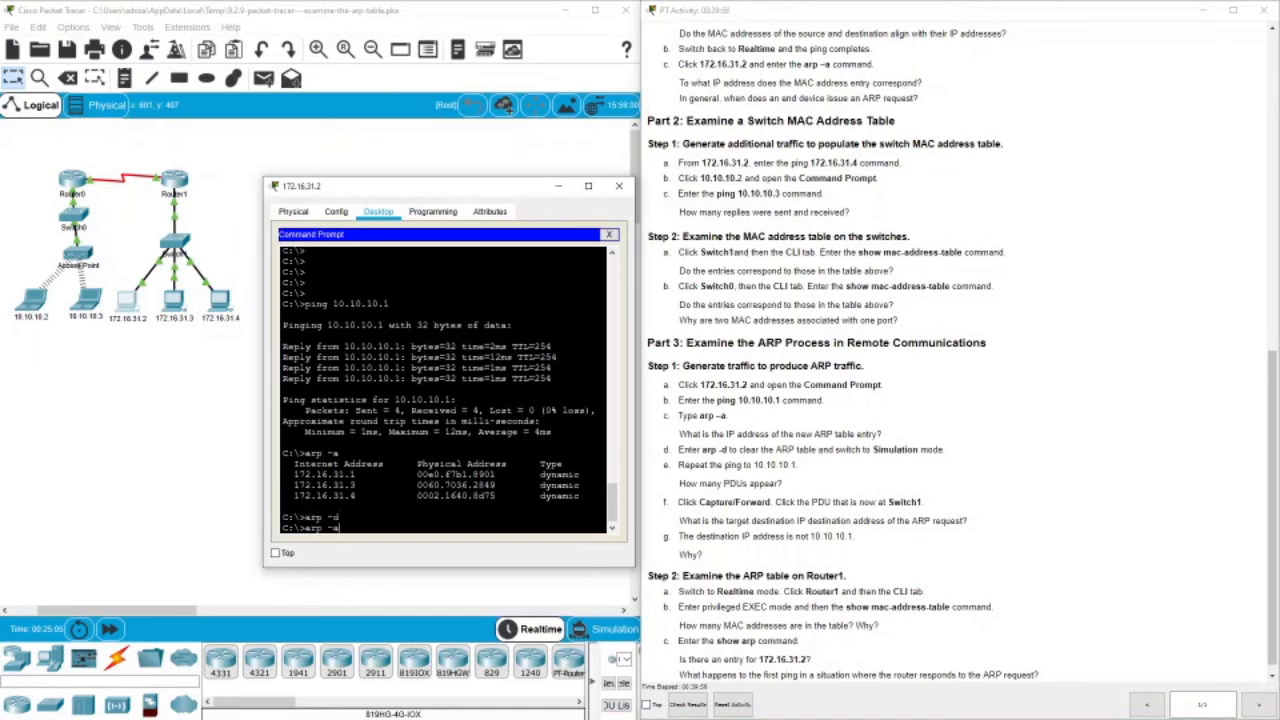
{"action": "type", "text": "arp -a"}
{"action": "key", "text": "Return"}
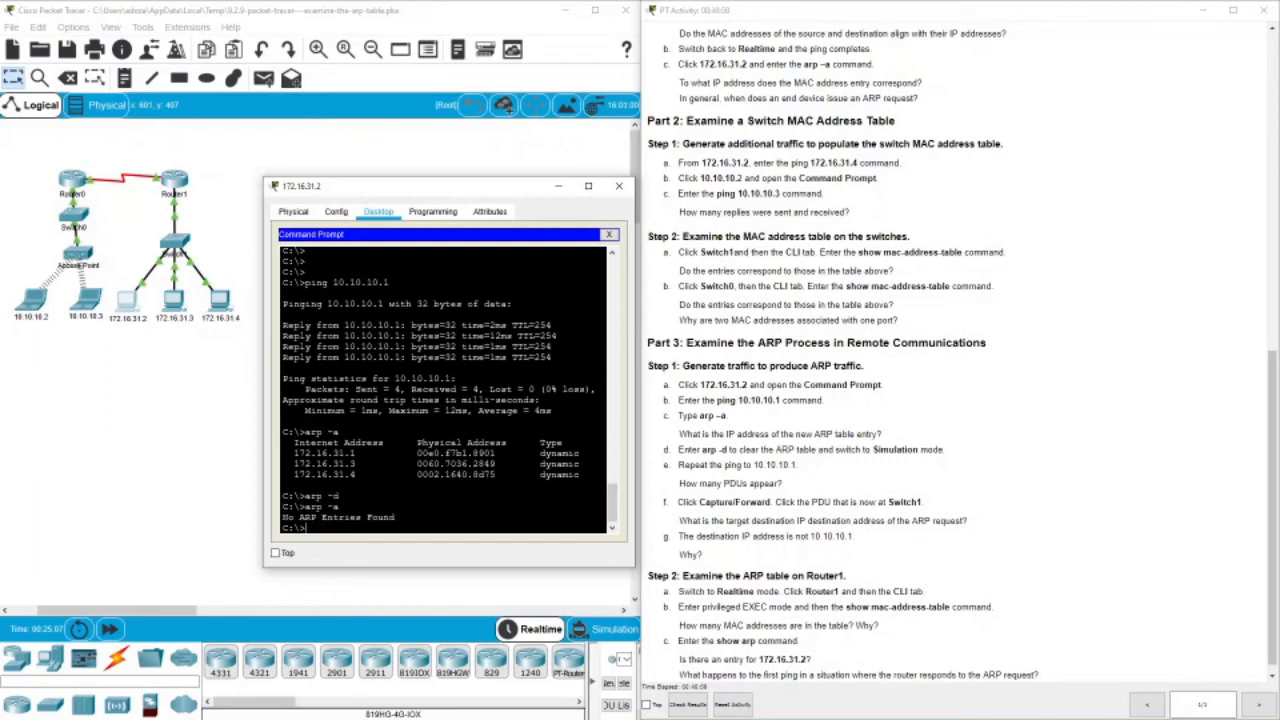
Switch to Simulation mode and repeat the ping to 10.10.10.1 from the Command Prompt of 172.16.31.2.
{"action": "left_click", "coordinate": [607, 630]}
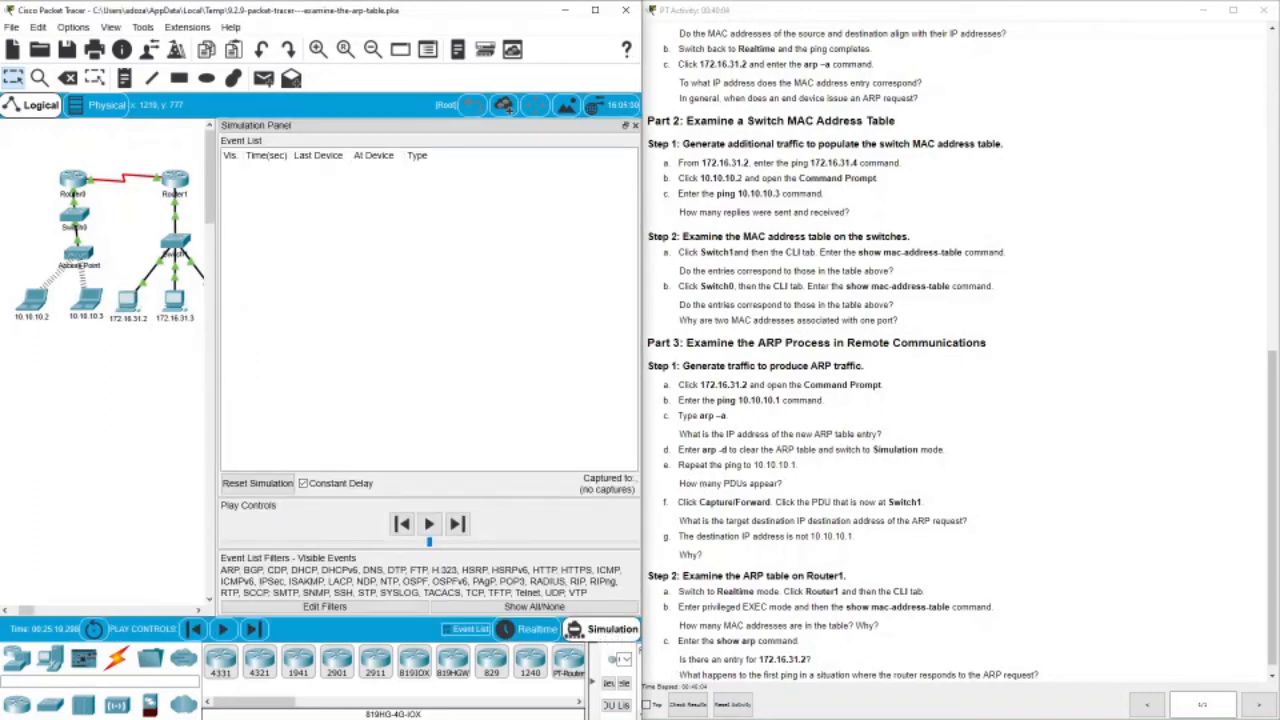
{"action": "left_click", "coordinate": [127, 300]}
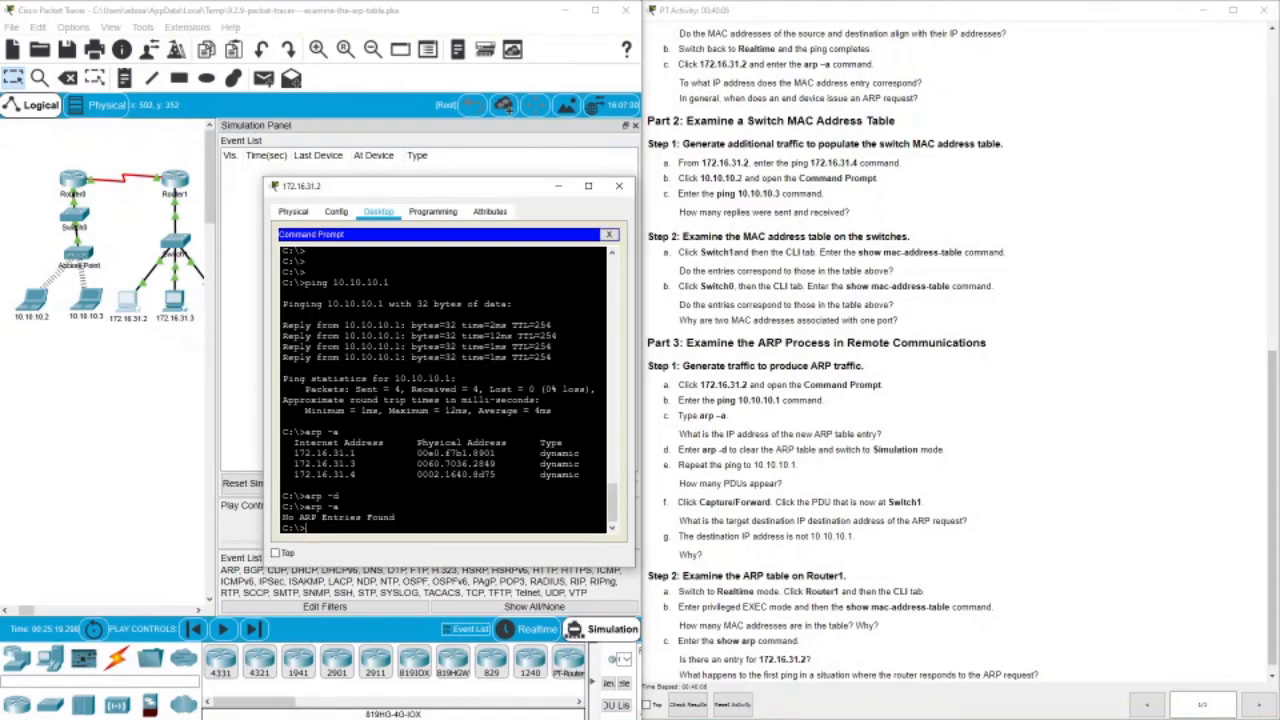
{"action": "key", "text": "Up"}
{"action": "key", "text": "Up"}
{"action": "key", "text": "Up"}
{"action": "key", "text": "Up"}
{"action": "key", "text": "Return"}
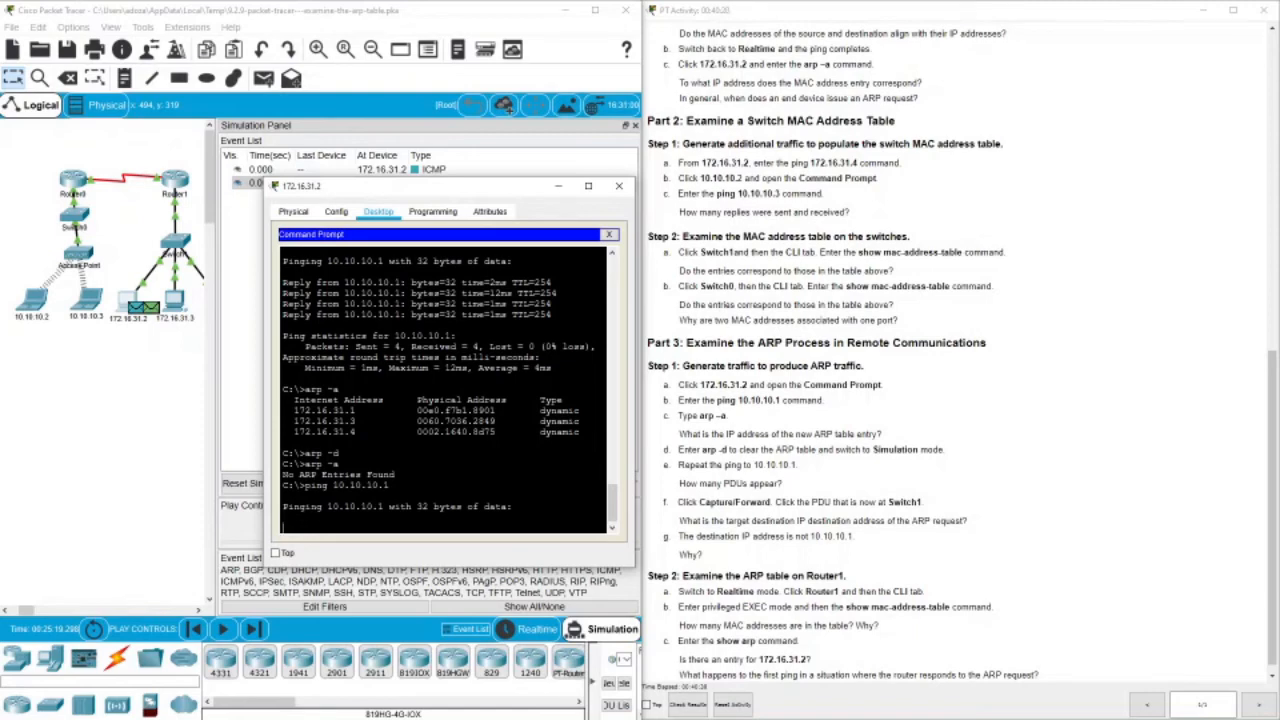
Advance the simulation by one event and open the ARP PDU at Switch1 to examine its target IP address.
{"action": "left_click", "coordinate": [202, 607]}
{"action": "left_click", "coordinate": [202, 609]}
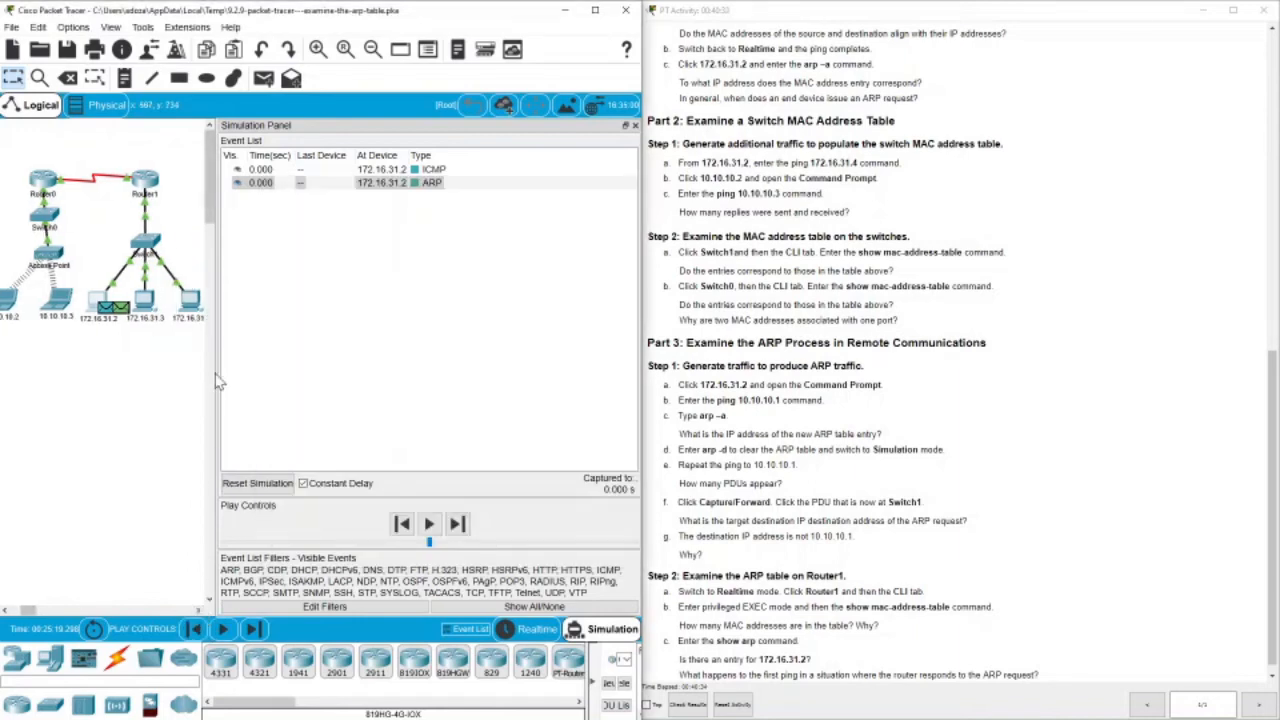
{"action": "left_click_drag", "start_coordinate": [214, 372], "coordinate": [264, 374]}
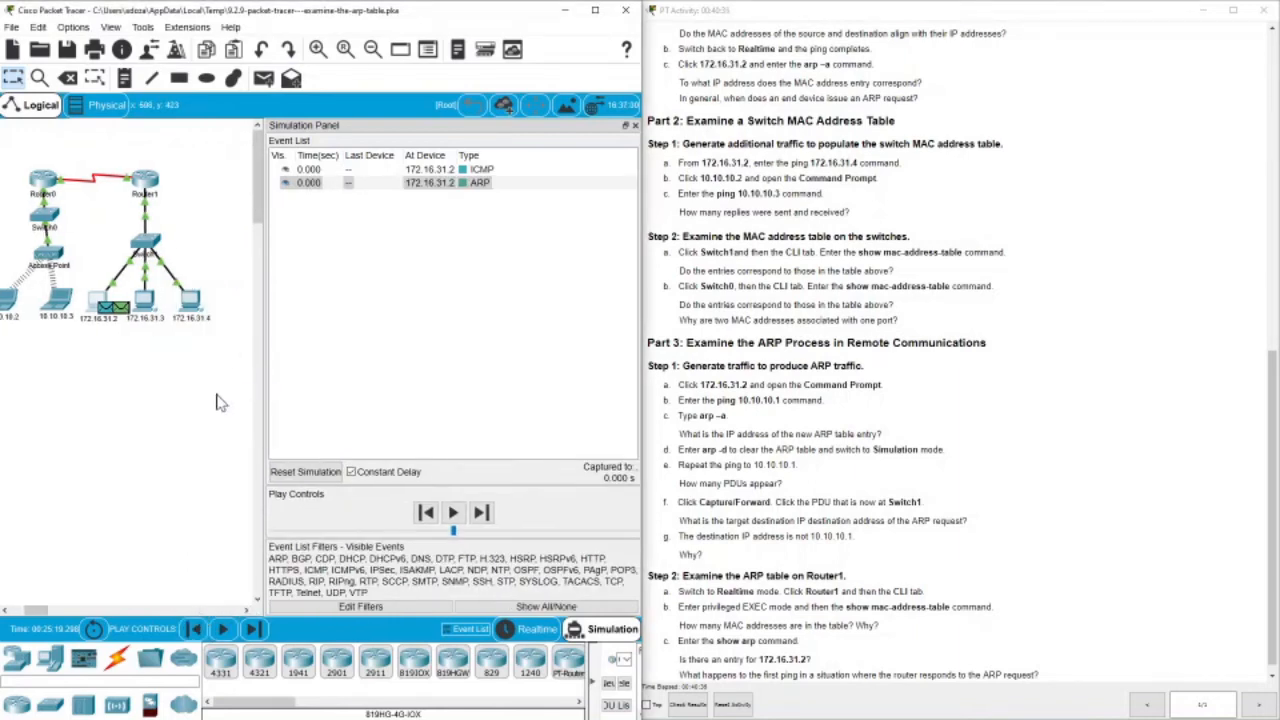
{"action": "left_click", "coordinate": [5, 609]}
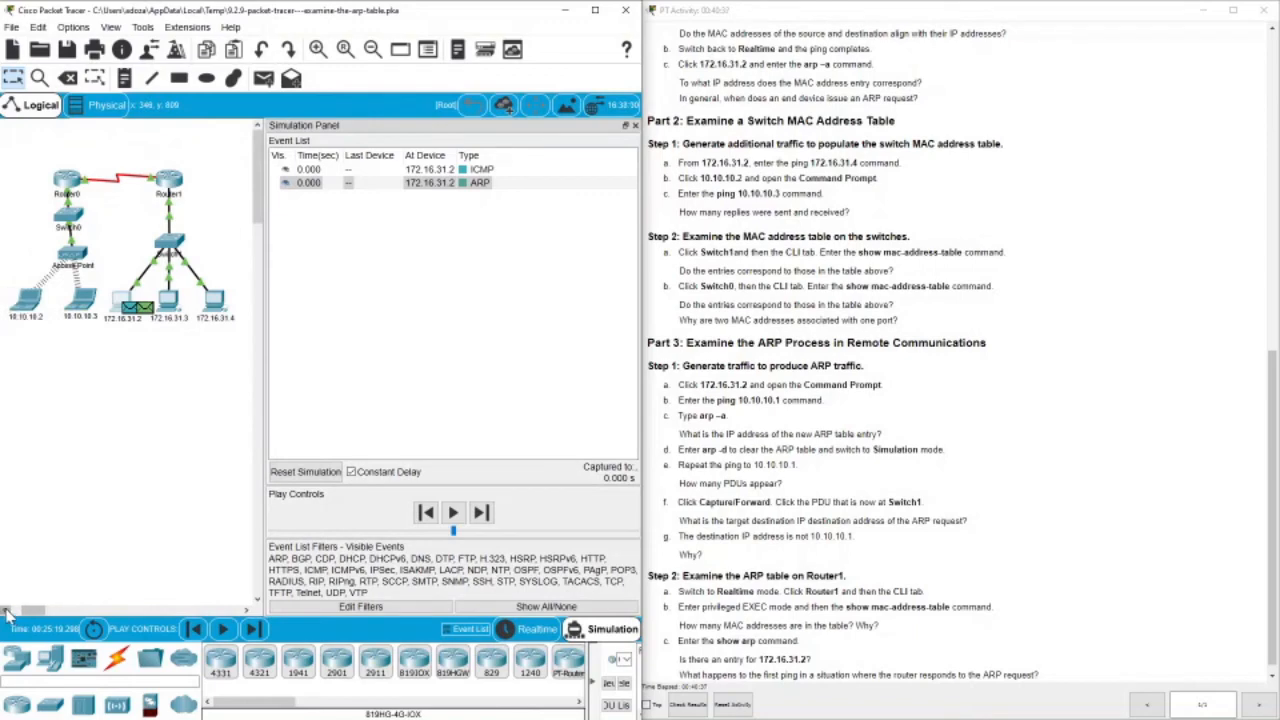
{"action": "left_click", "coordinate": [253, 628]}
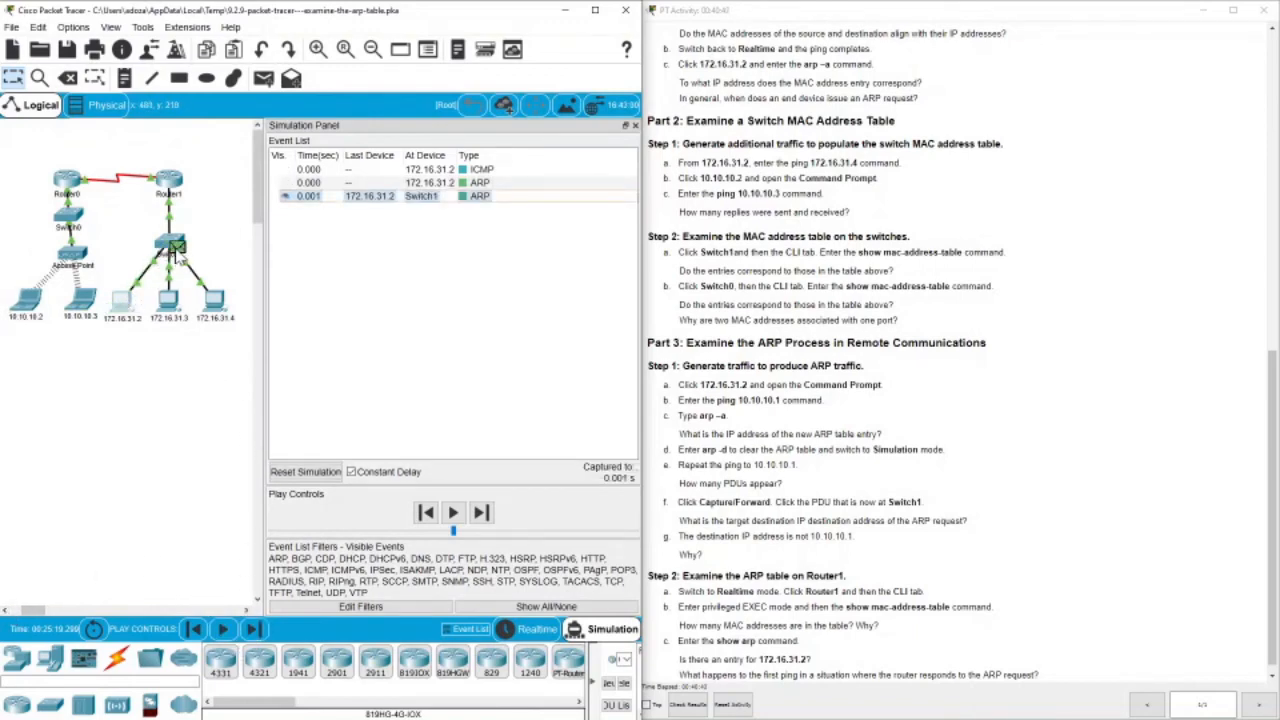
{"action": "left_click", "coordinate": [175, 248]}
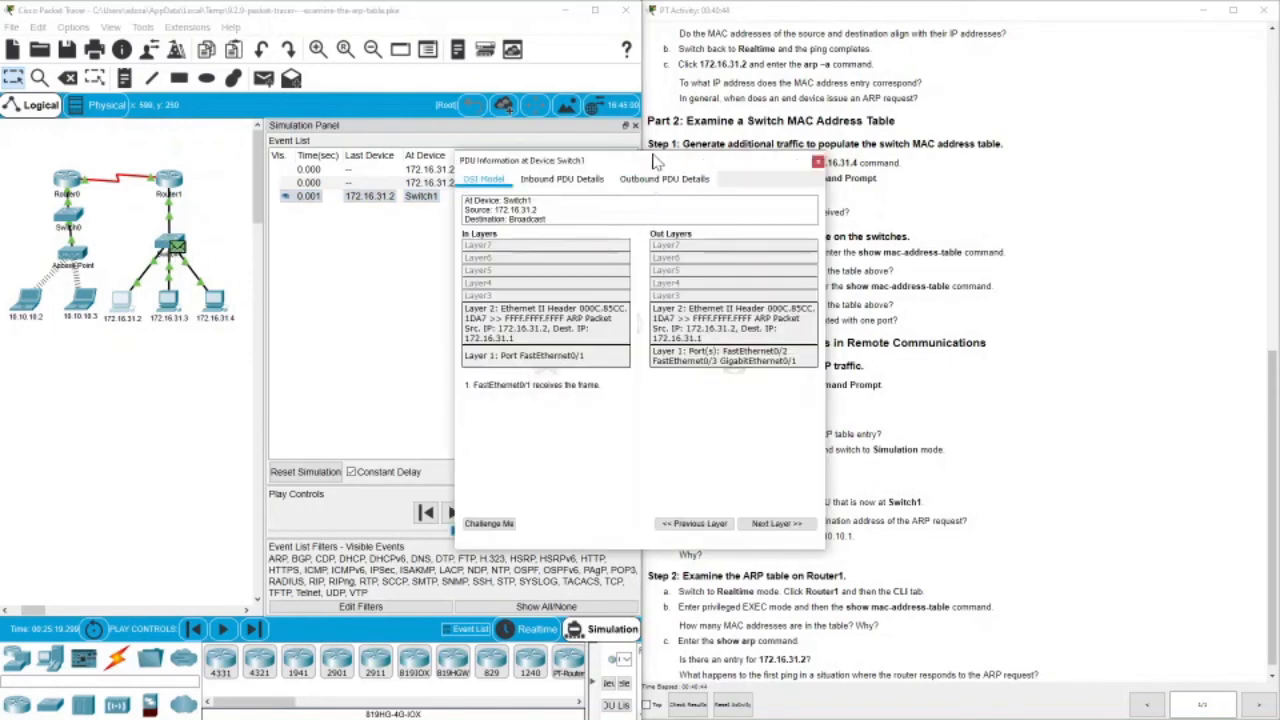
{"action": "left_click_drag", "start_coordinate": [655, 160], "coordinate": [428, 151]}
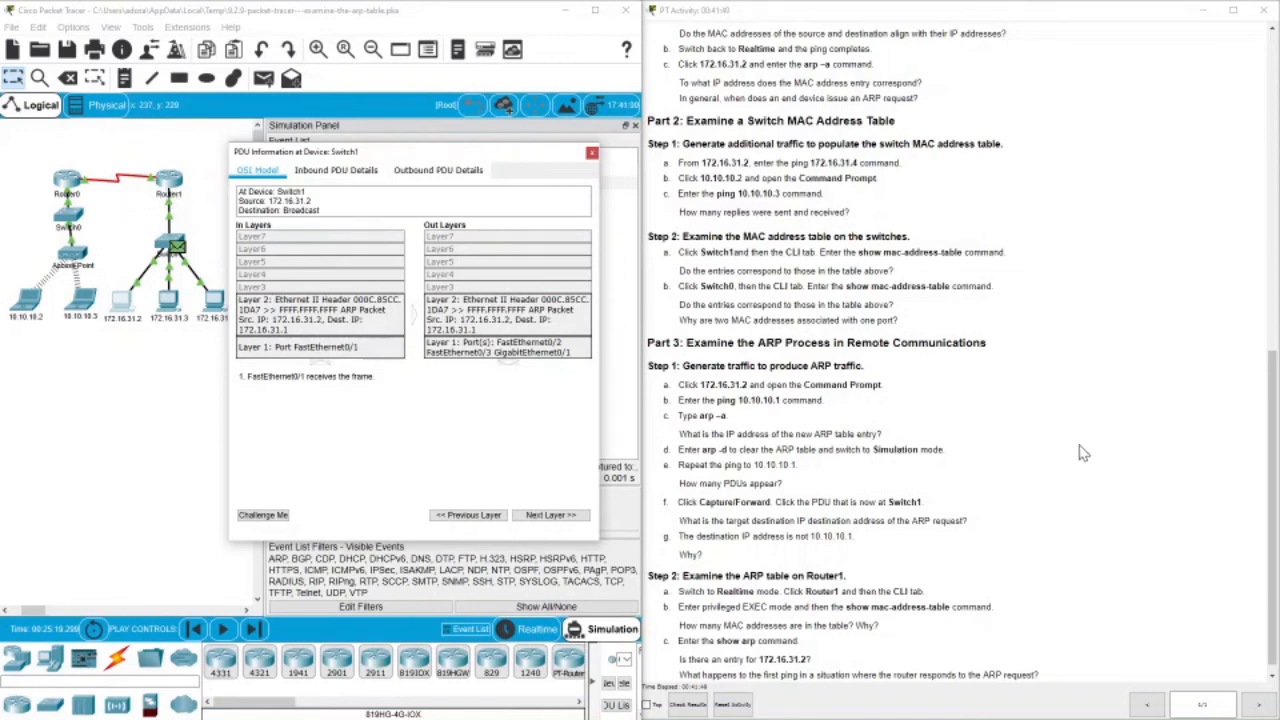
Check the Part 3 Step 2 instructions and return the network to Realtime mode.
{"action": "scroll", "coordinate": [945, 486], "scroll_direction": "down", "scroll_amount": 1}
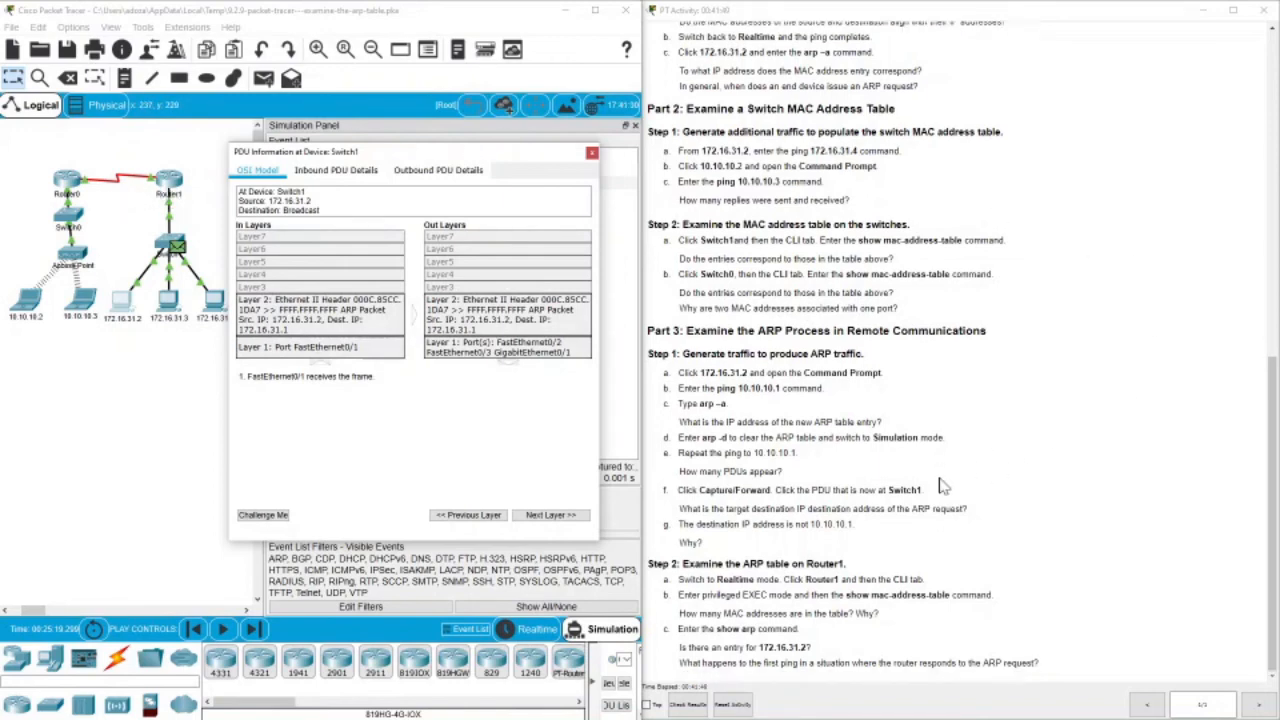
{"action": "left_click", "coordinate": [530, 632]}
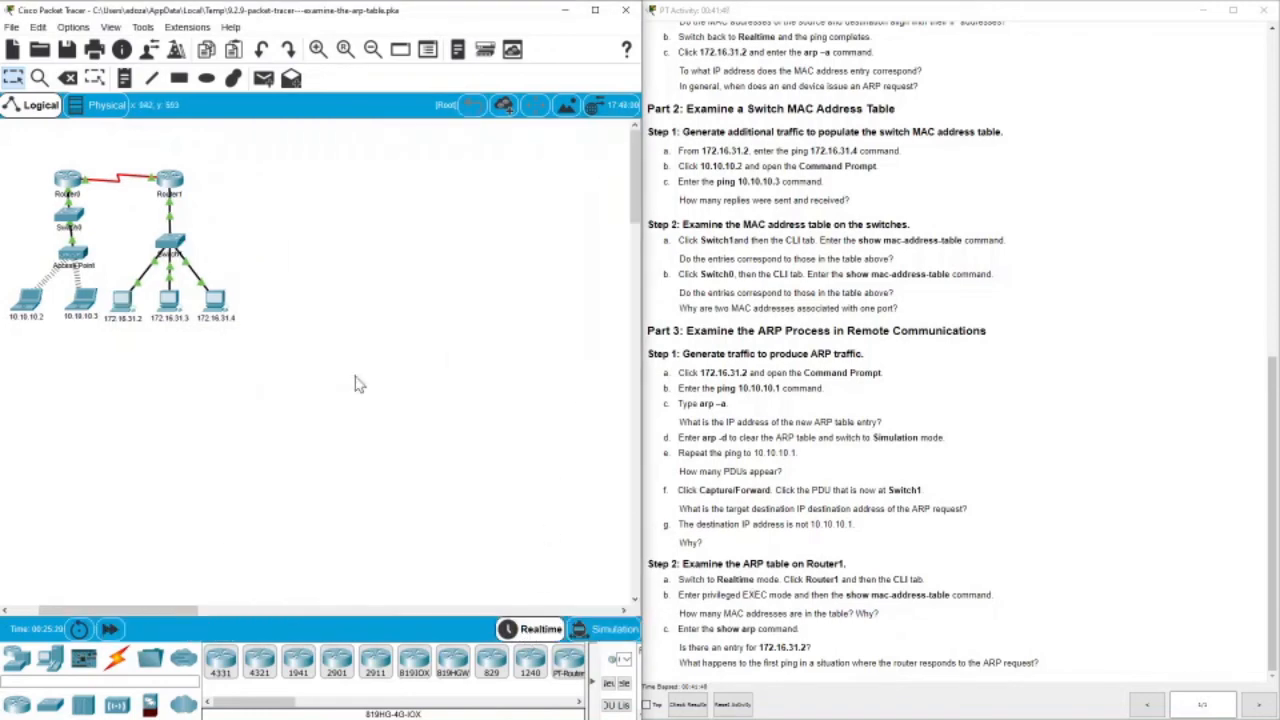
Check the ping output on 172.16.31.2, open the Router1 CLI and enter privileged EXEC mode with en.
{"action": "left_click", "coordinate": [118, 302]}
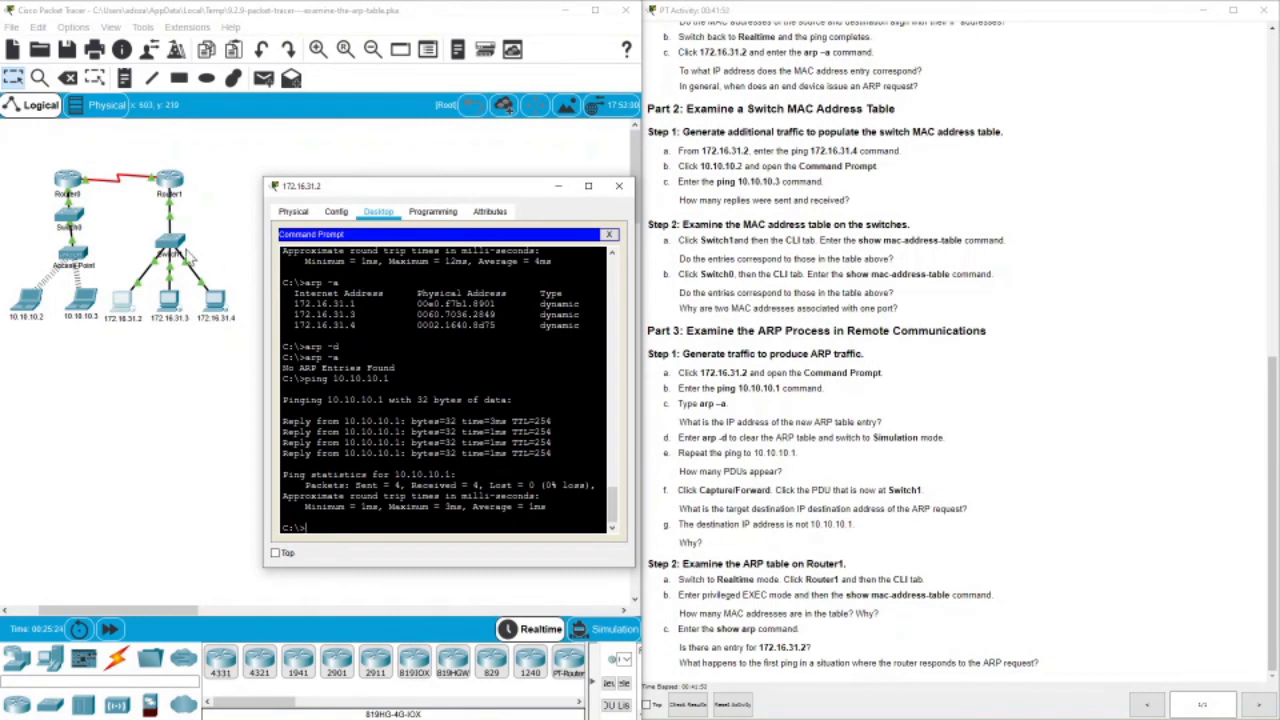
{"action": "left_click", "coordinate": [171, 182]}
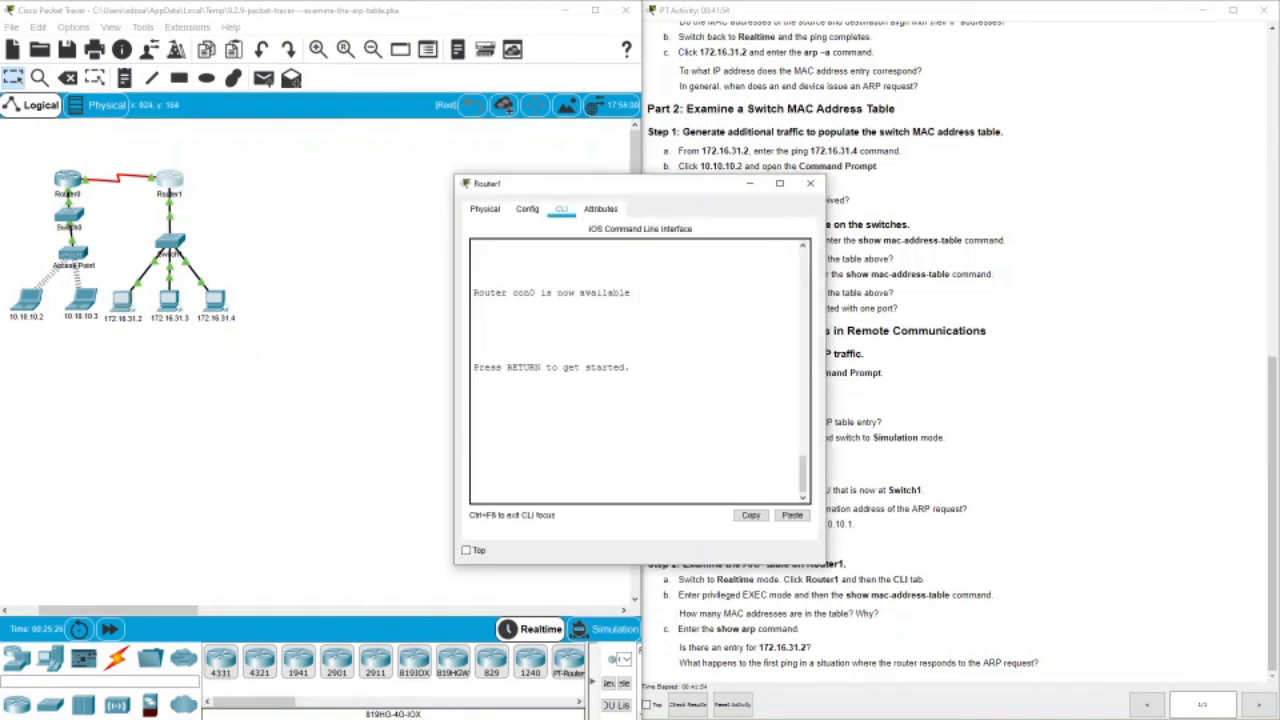
{"action": "key", "text": "Return"}
{"action": "key", "text": "Return"}
{"action": "key", "text": "Return"}
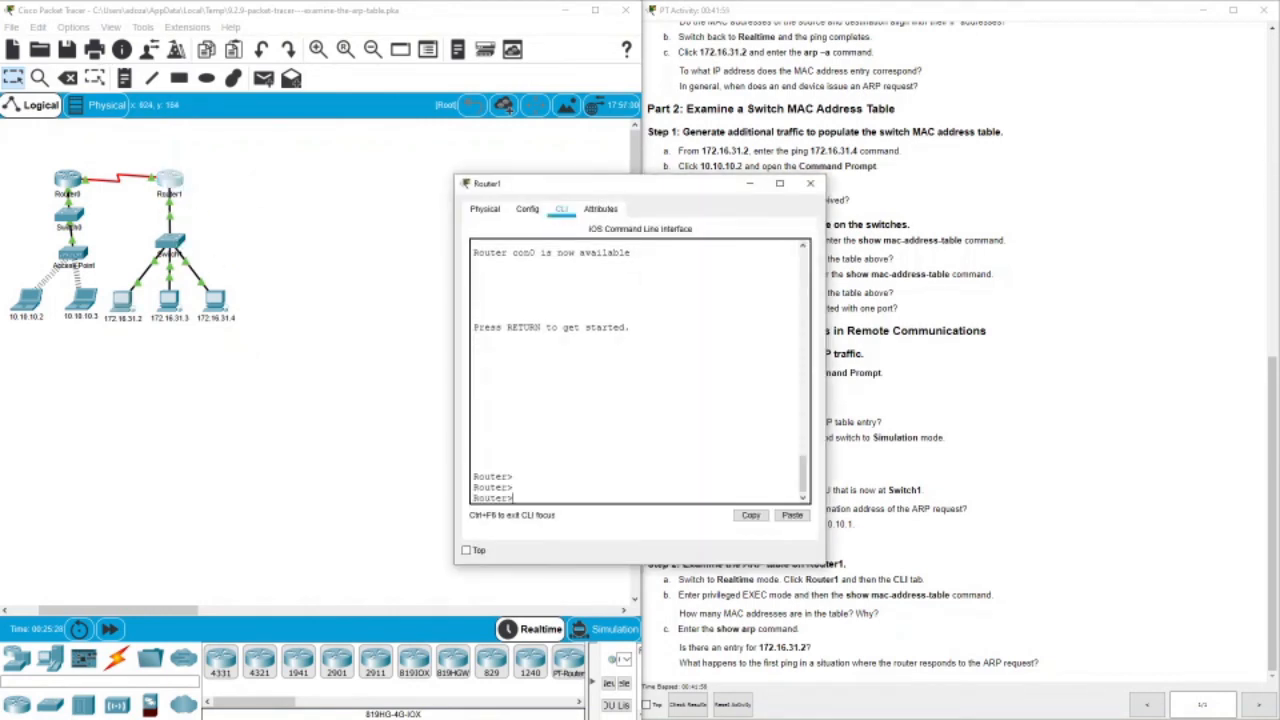
{"action": "left_click_drag", "start_coordinate": [595, 186], "coordinate": [308, 165]}
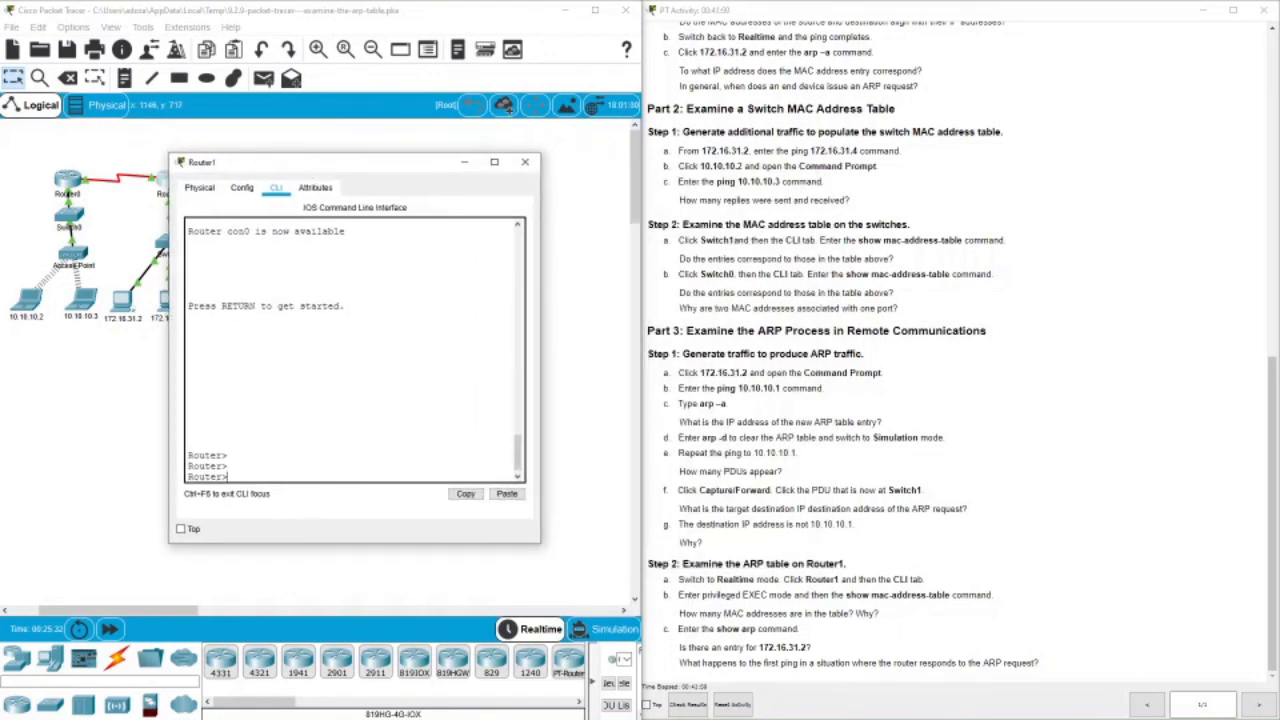
{"action": "type", "text": "en"}
{"action": "key", "text": "Return"}
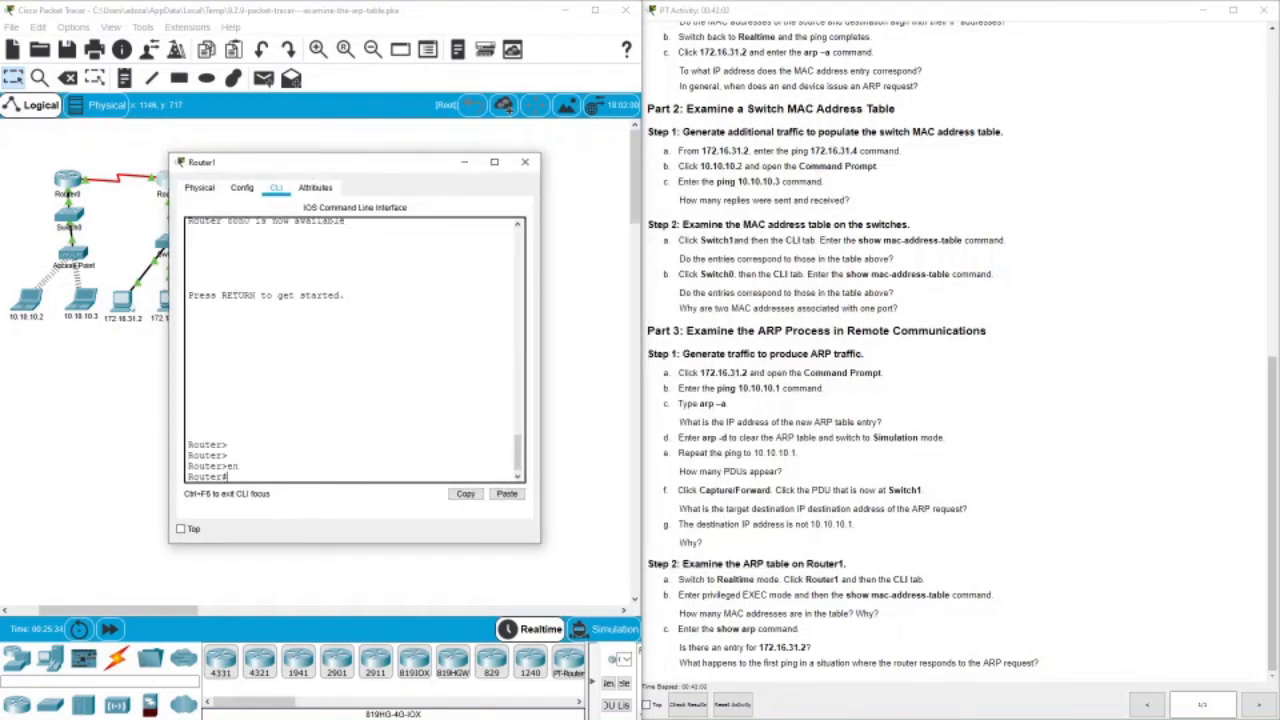
Run show mac-address-table on Router1 to examine its MAC address table.
{"action": "type", "text": "show mac-add"}
{"action": "key", "text": "Tab"}
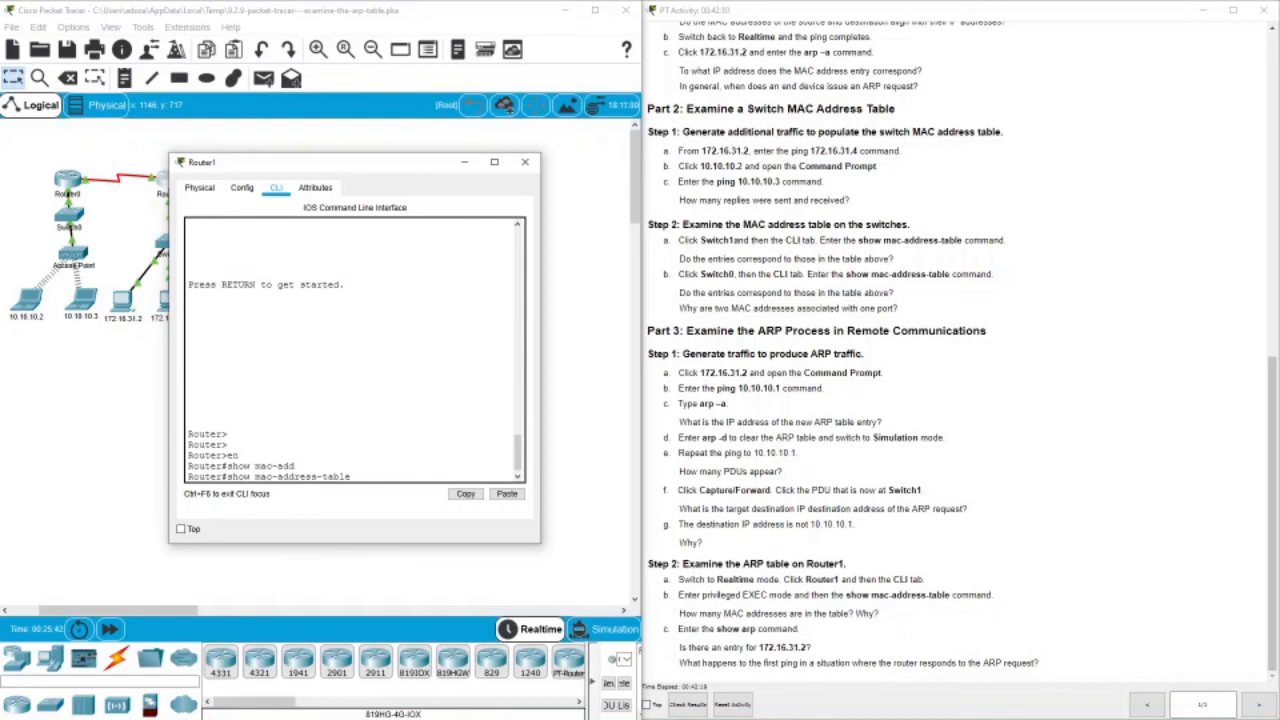
{"action": "key", "text": "Return"}
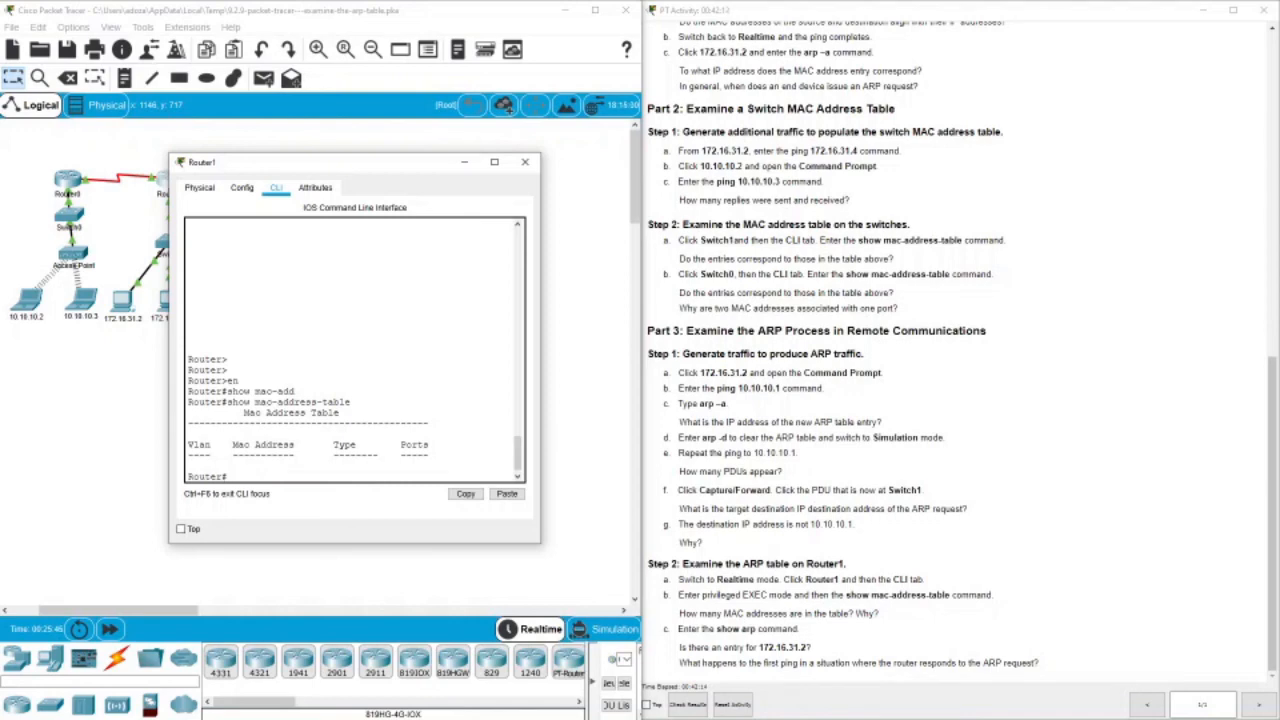
{"action": "left_click_drag", "start_coordinate": [255, 402], "coordinate": [347, 402]}
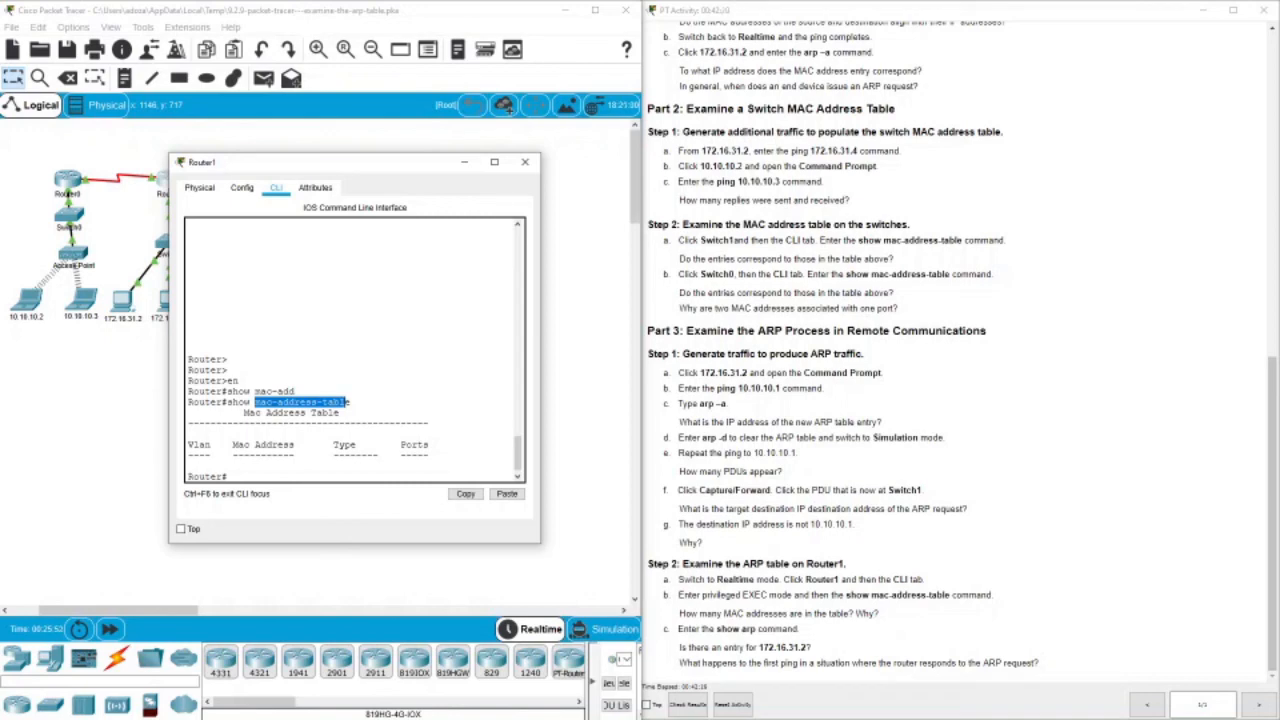
{"action": "left_click", "coordinate": [347, 402]}
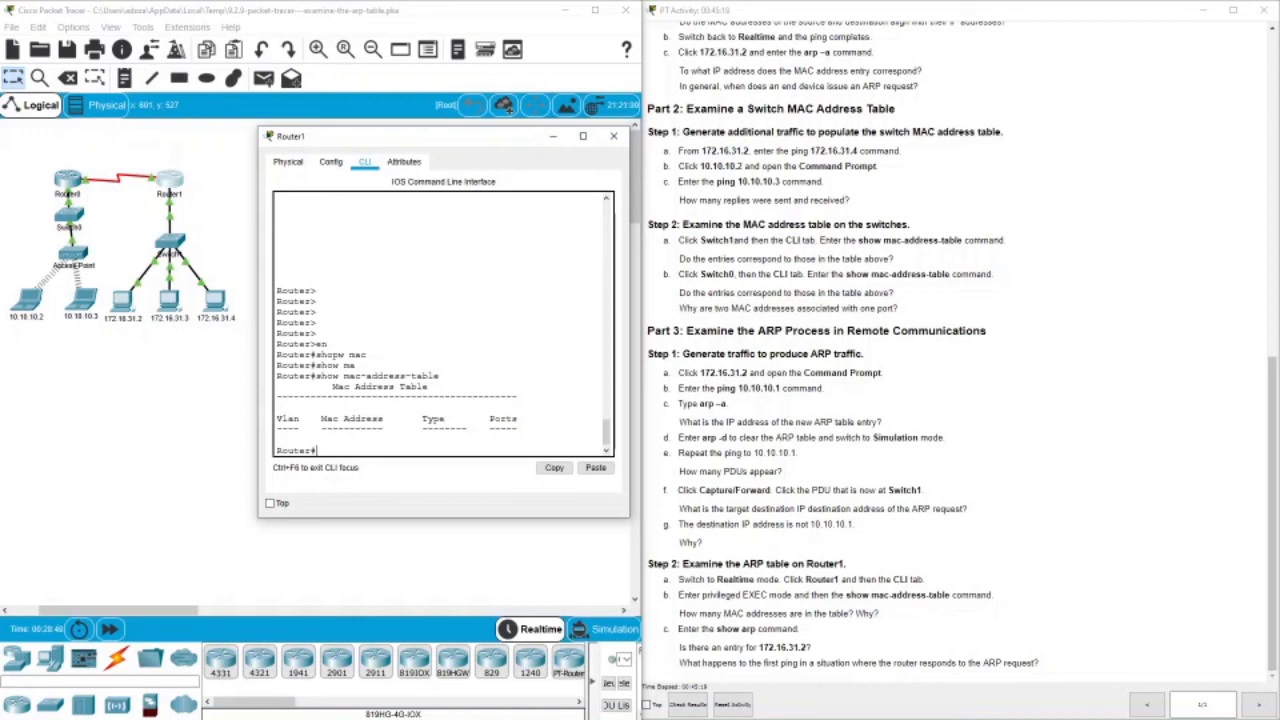
Run show arp on Router1, look for an entry for 172.16.31.2, and return to the activity's Addressing Table.
{"action": "type", "text": "show arp"}
{"action": "key", "text": "Return"}
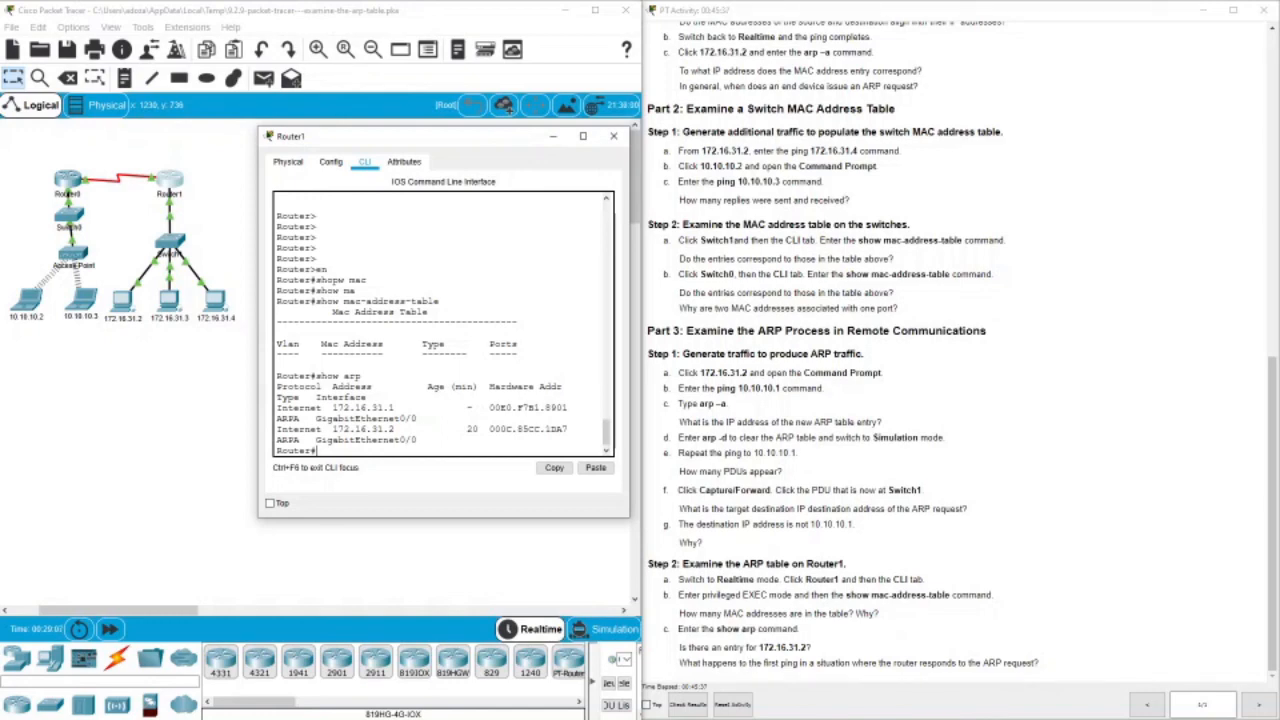
{"action": "left_click_drag", "start_coordinate": [395, 429], "coordinate": [321, 429]}
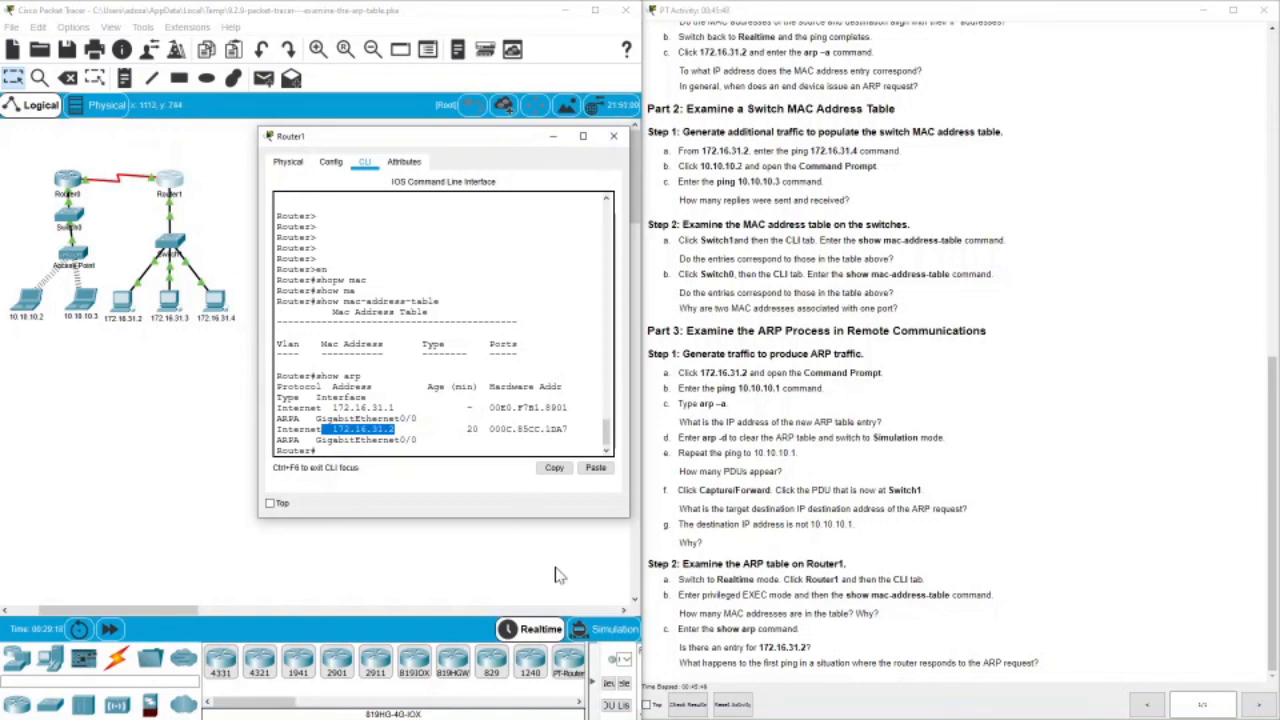
{"action": "left_click", "coordinate": [121, 300]}
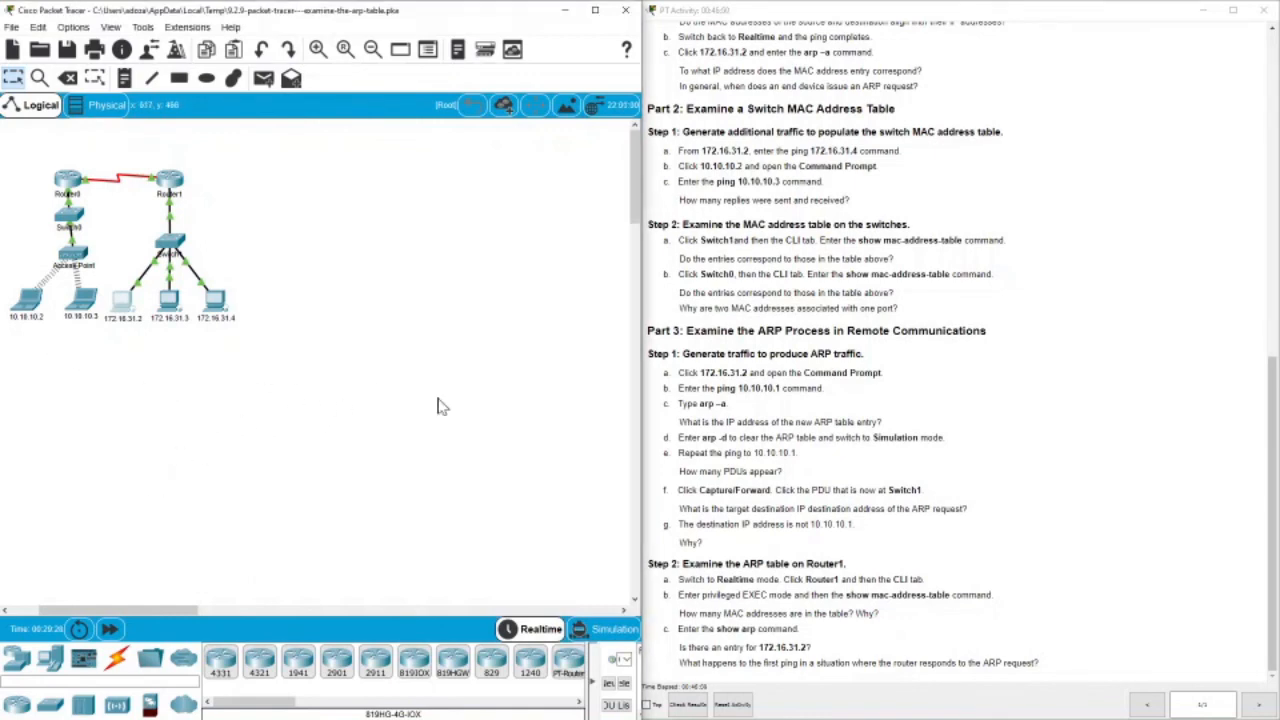
{"action": "scroll", "coordinate": [900, 345], "scroll_direction": "up", "scroll_amount": 7}
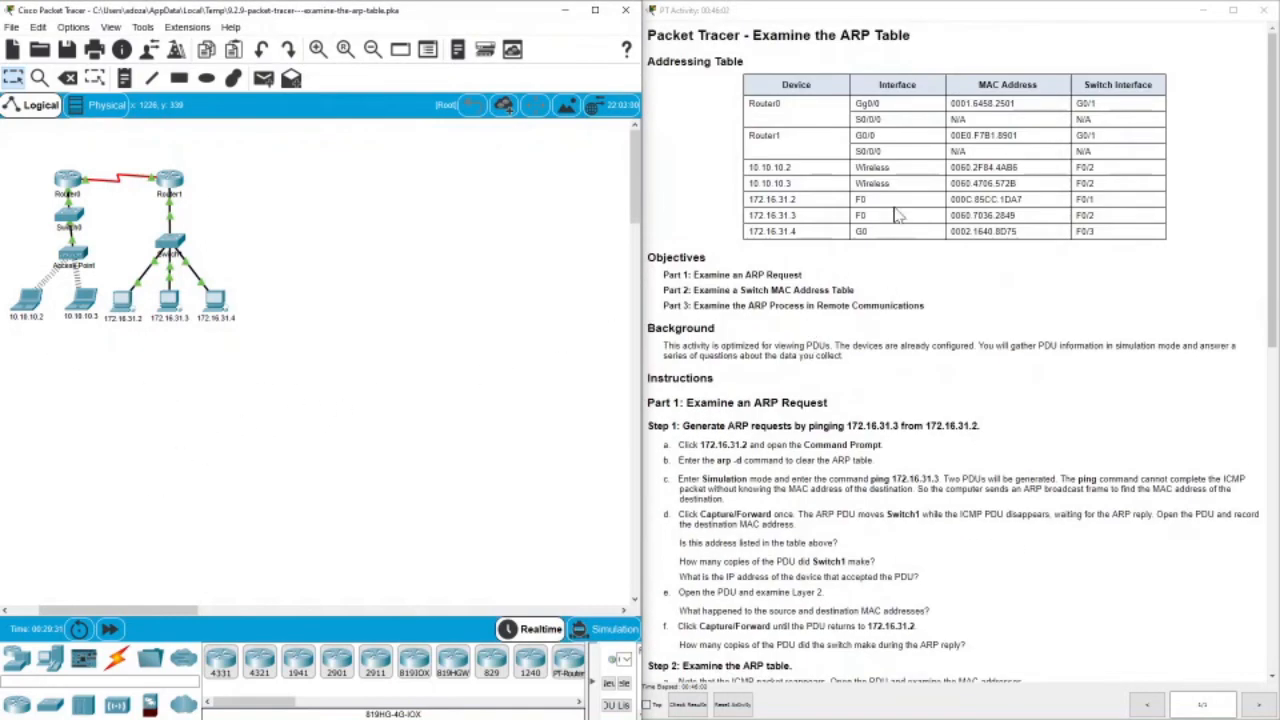